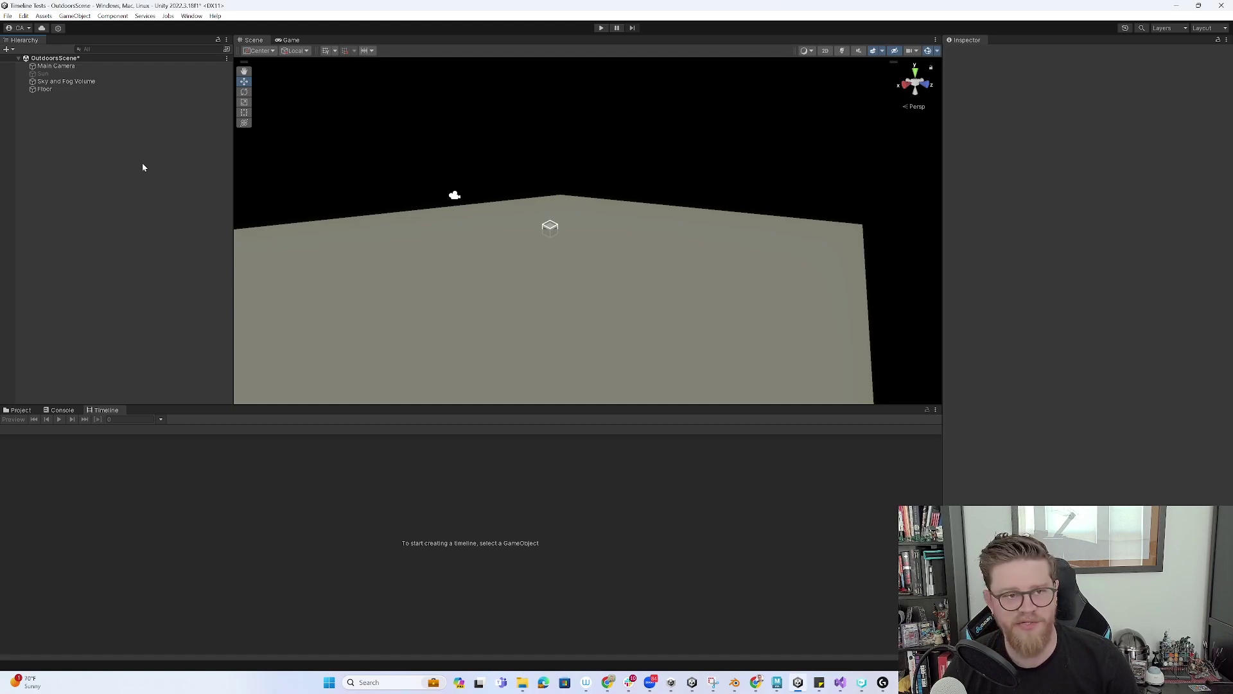
Open the creation menu in the empty area of the OutdoorsScene Hierarchy
right_click(88, 143)
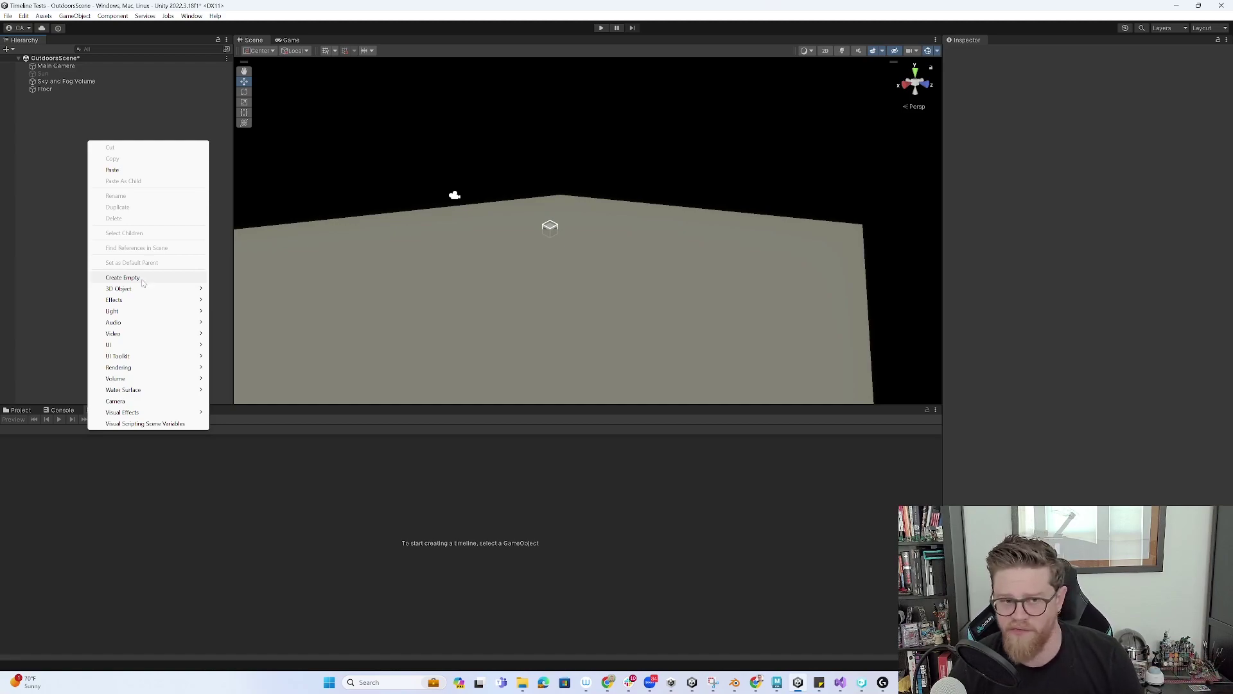
Create an empty GameObject and name it 'Timeline'
click(142, 280)
text(Ti)
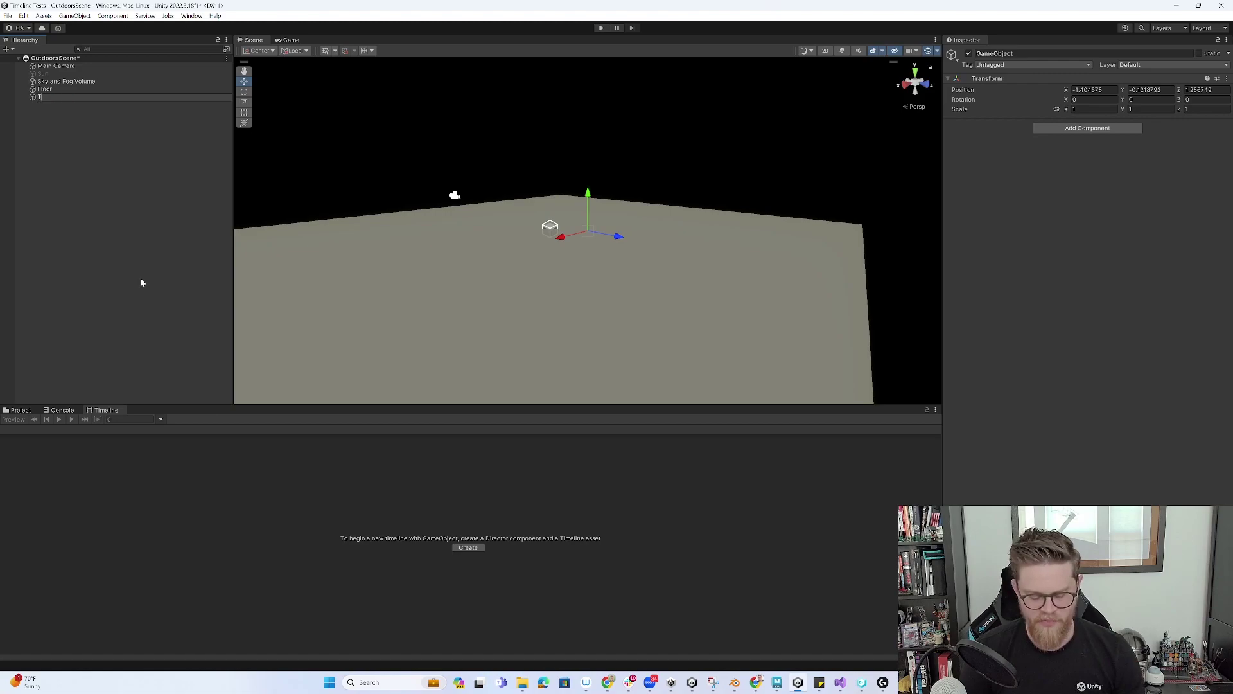
text(meline)
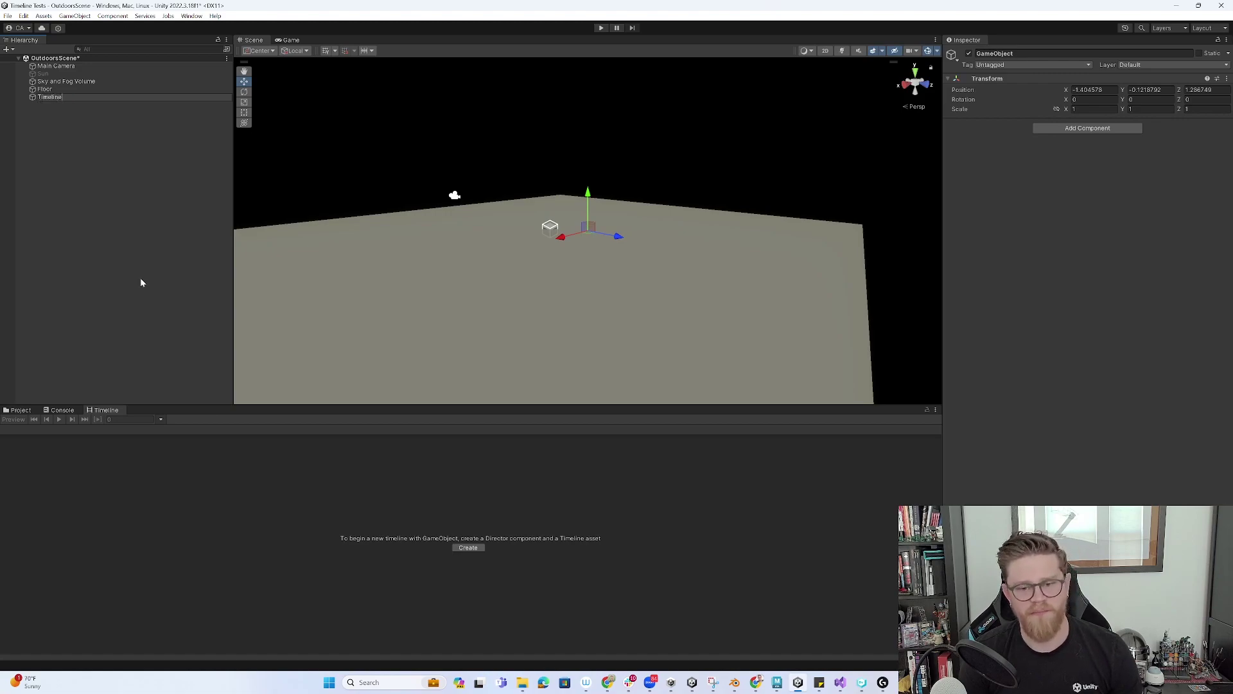
key(Return)
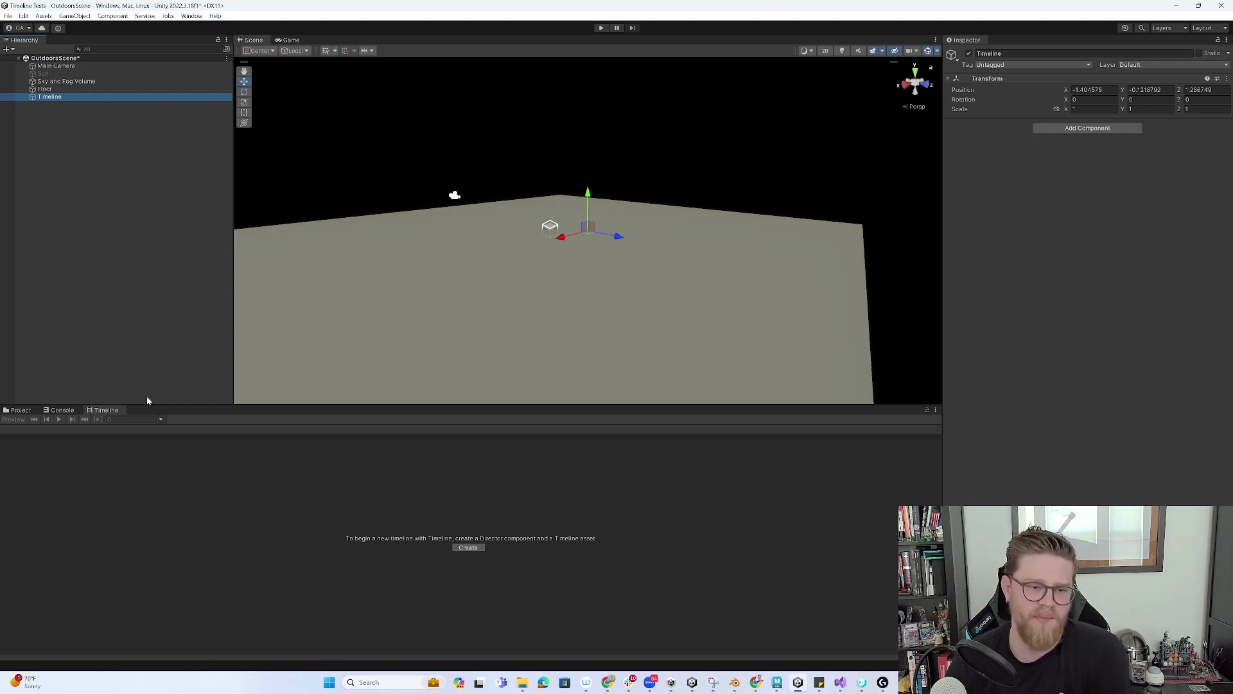
right_click(97, 412)
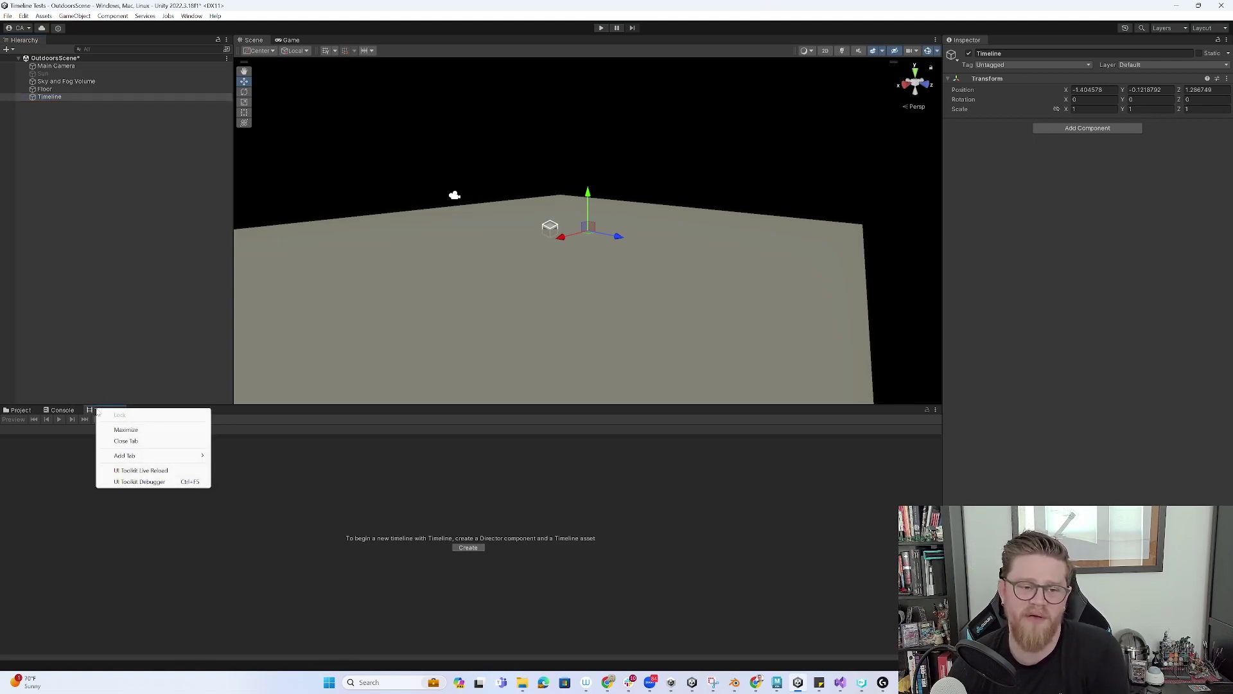
click(125, 433)
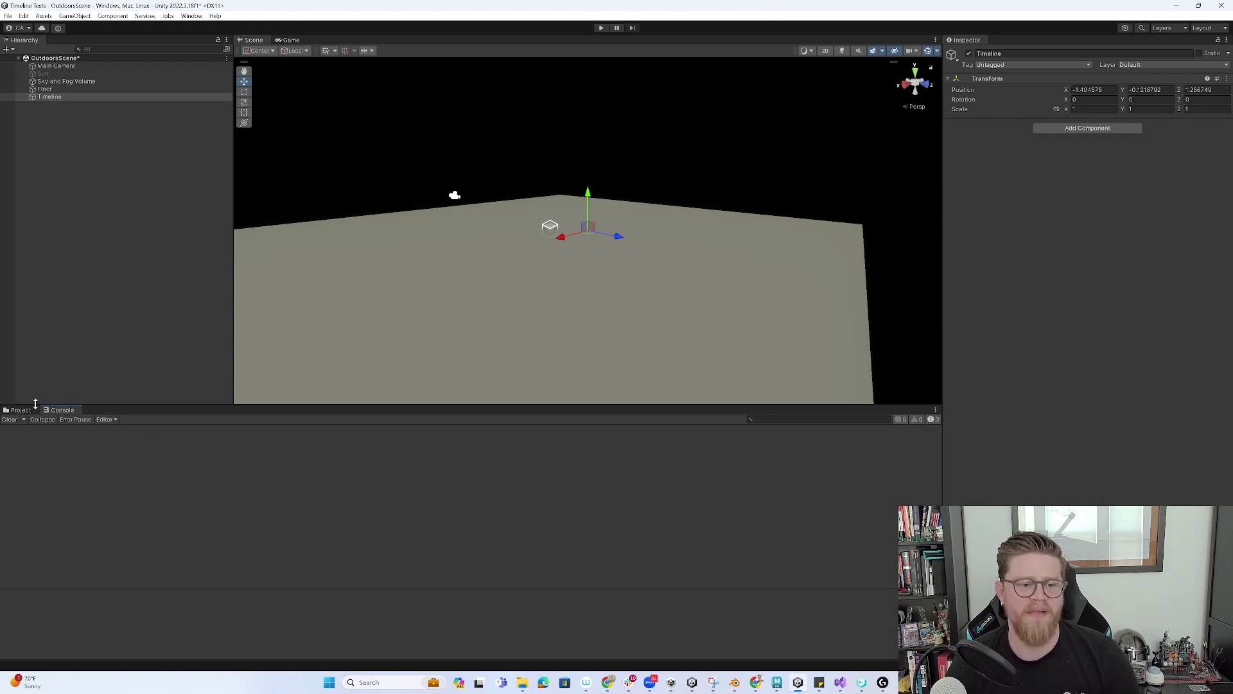
click(191, 16)
mouse_move(211, 209)
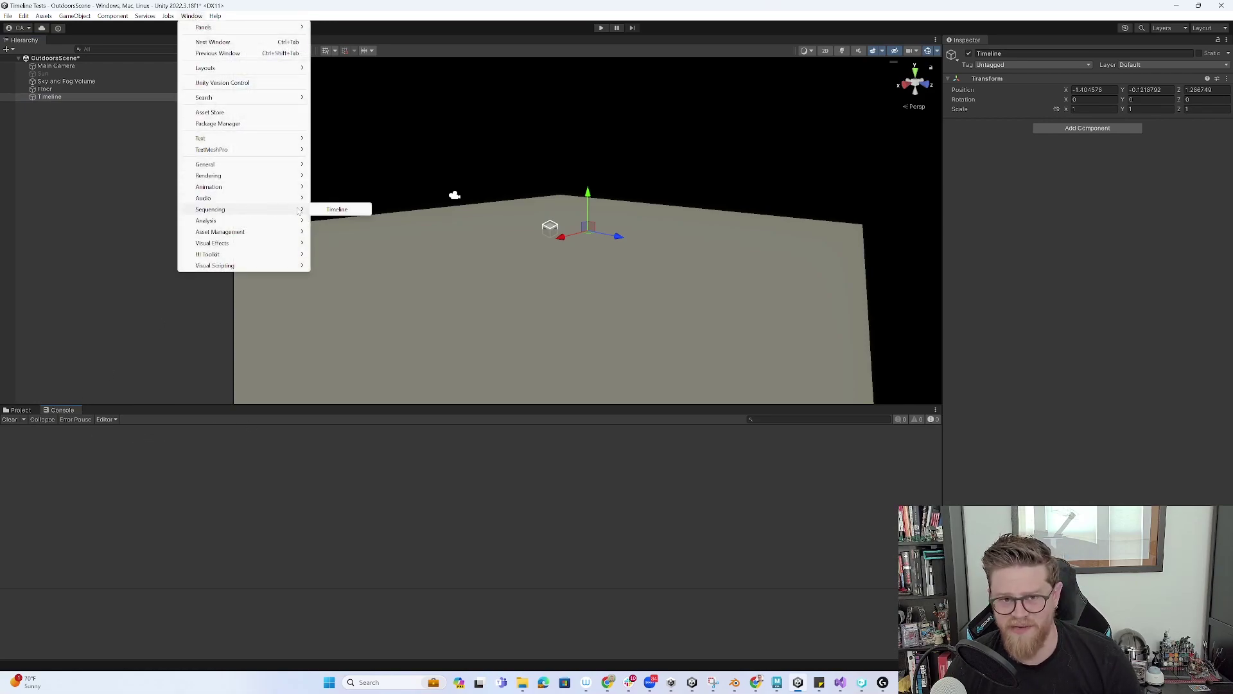
click(338, 210)
drag(337, 39, 98, 411)
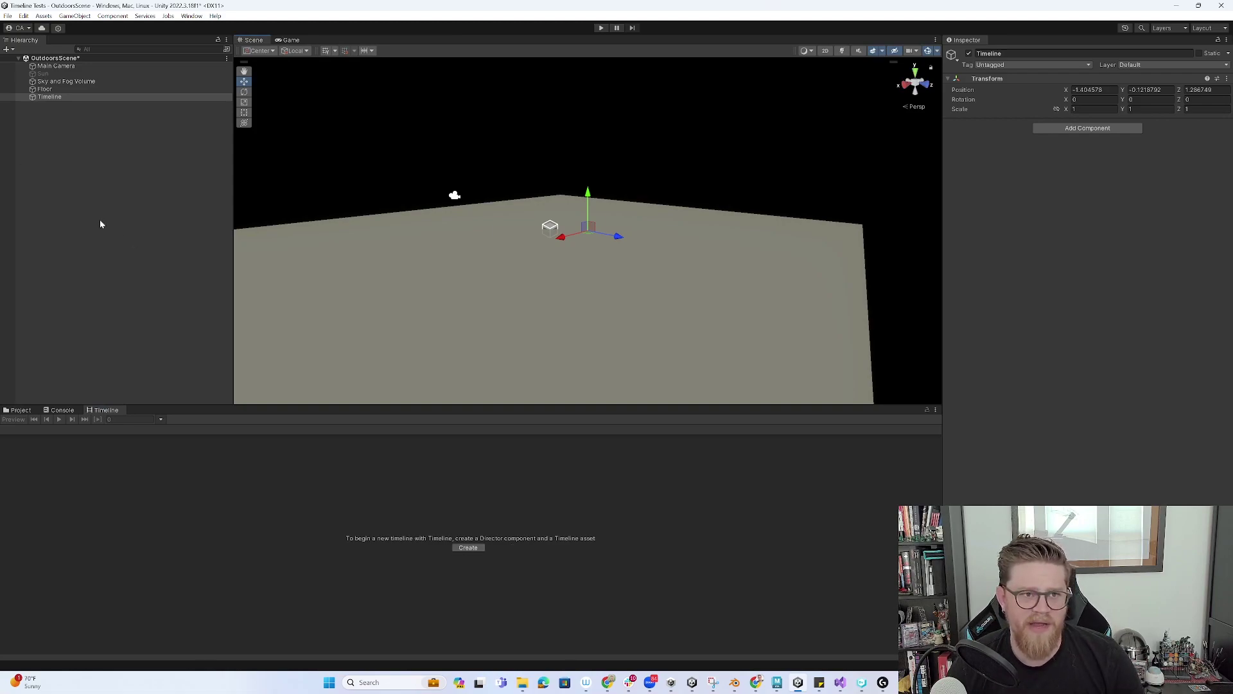
For the Timeline object, create a director and save a new 'TimelineDemo' timeline asset
click(59, 99)
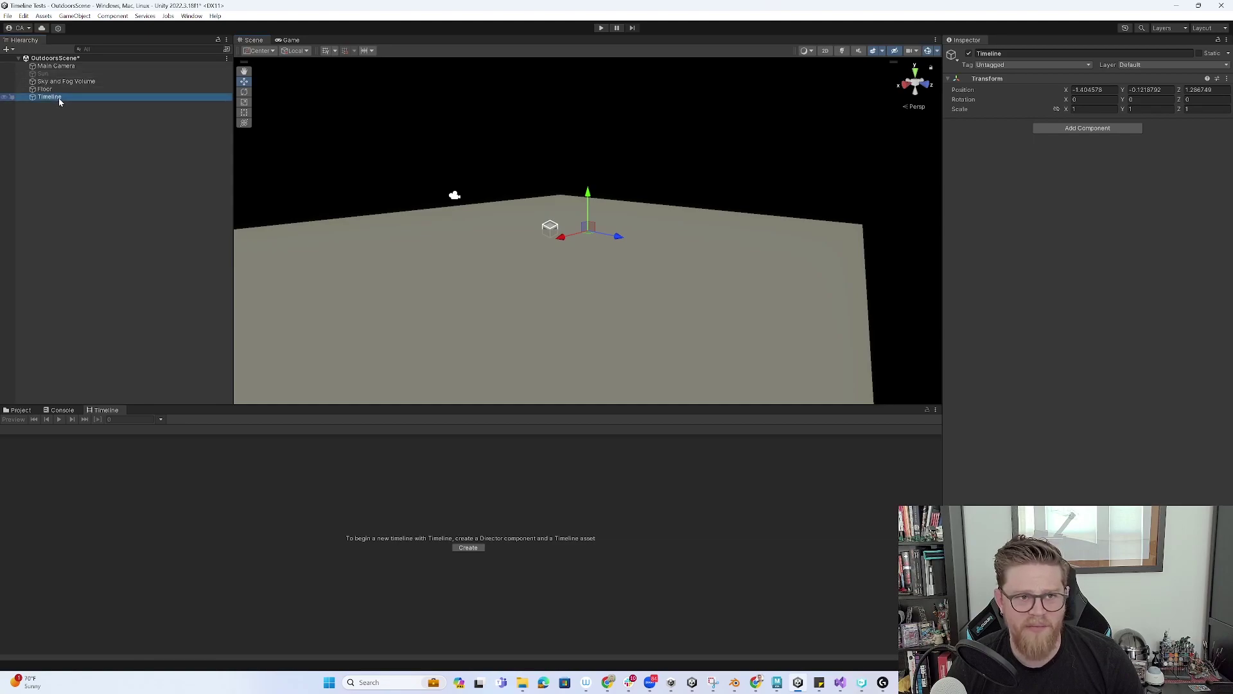
click(470, 550)
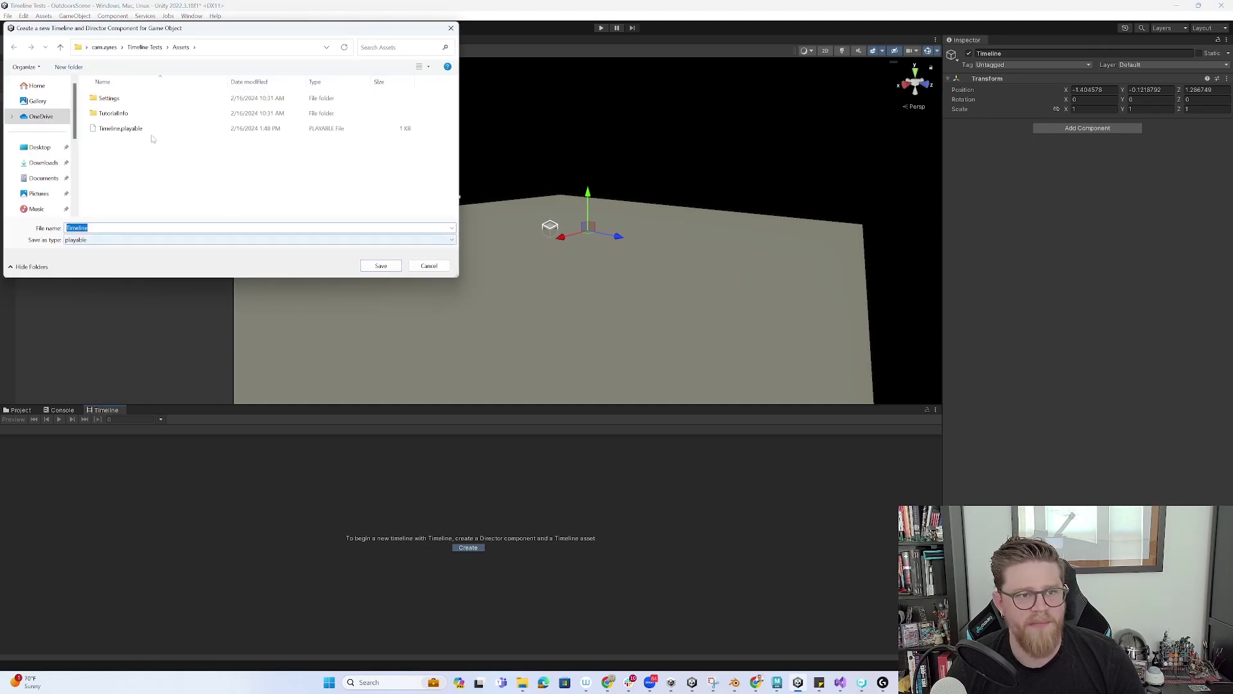
text(TimelineDi)
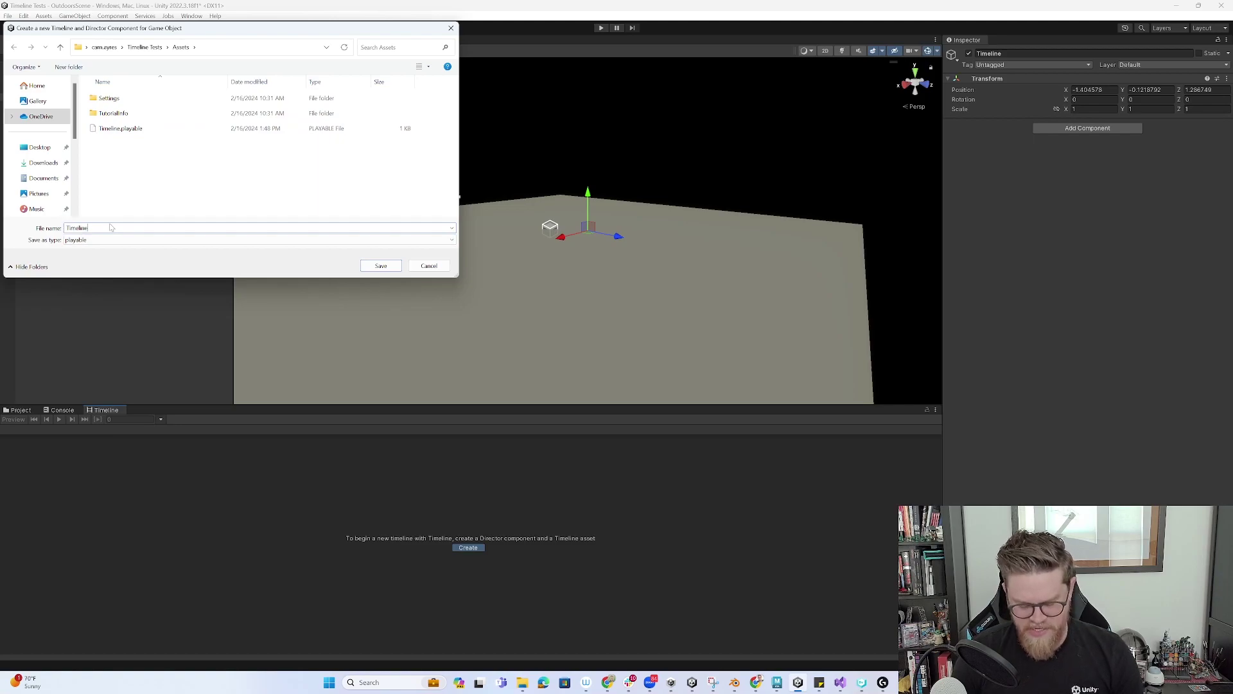
text(mo)
key(Return)
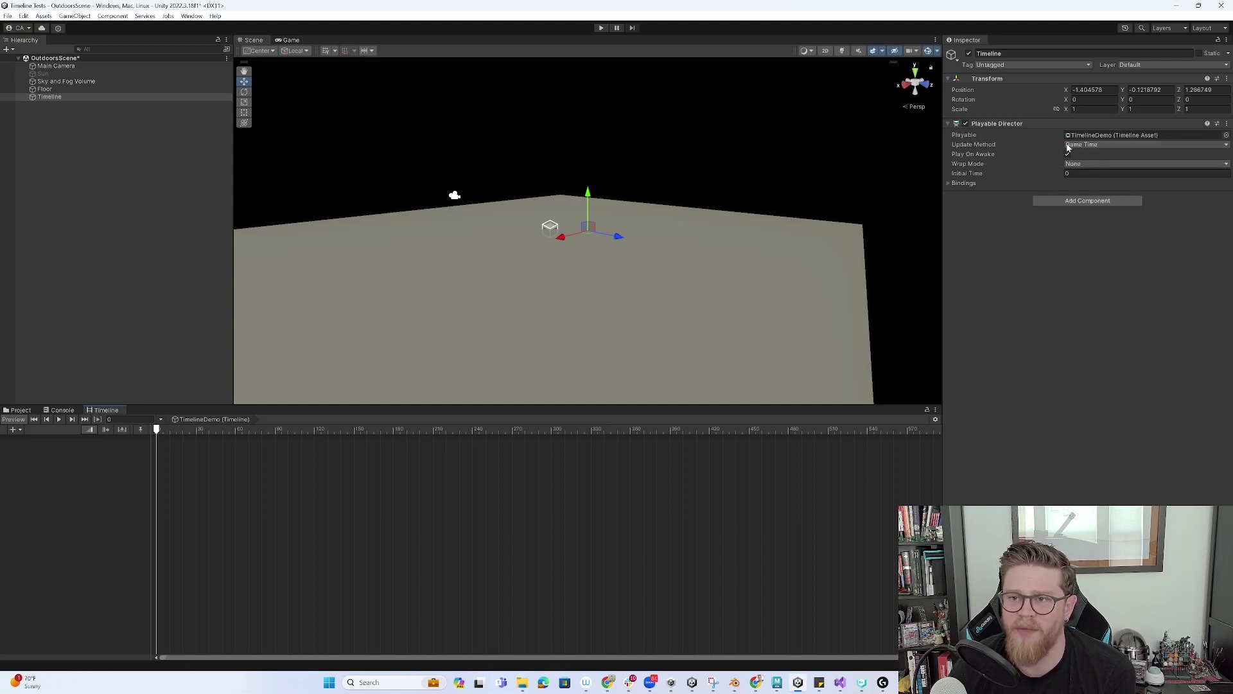
Keep Game Time as the update method and add an Animation Track to TimelineDemo
click(1079, 145)
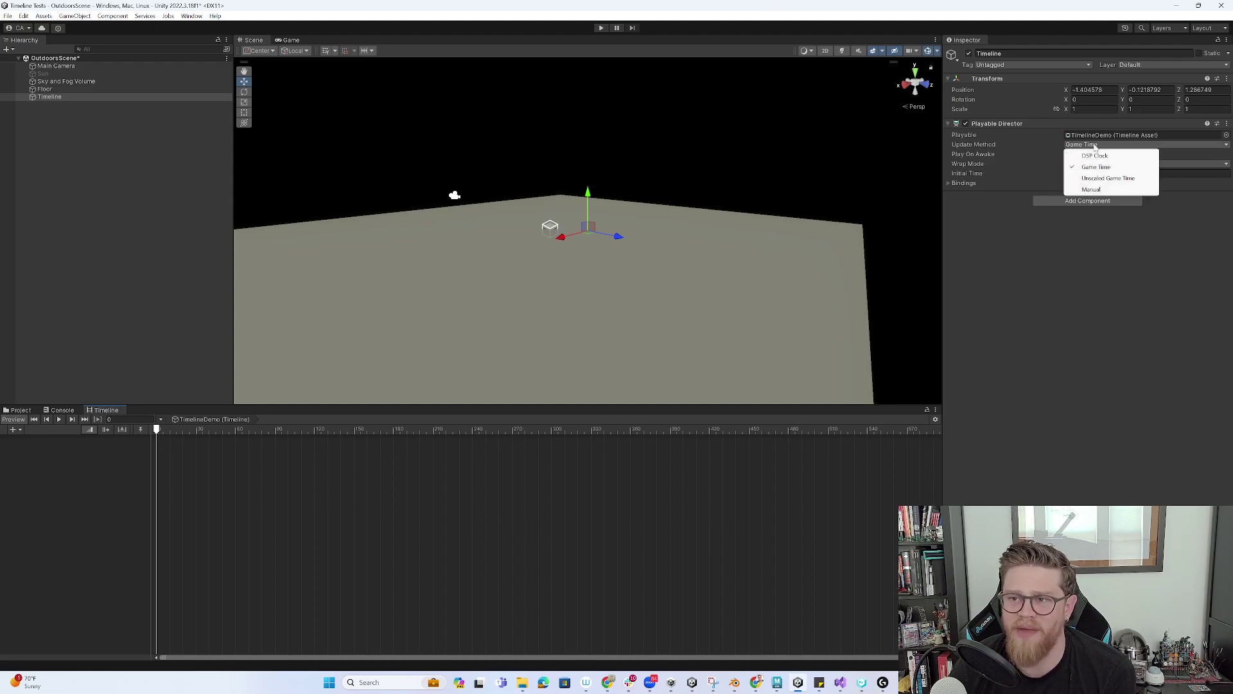
click(1086, 220)
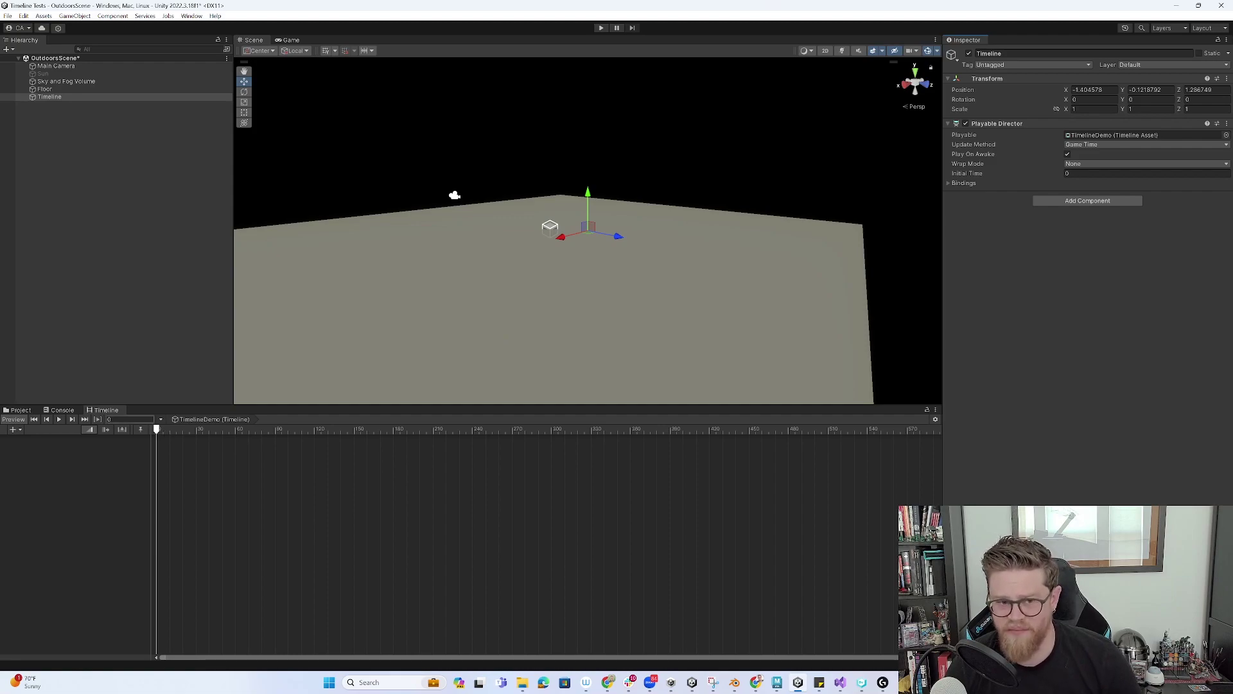
right_click(133, 453)
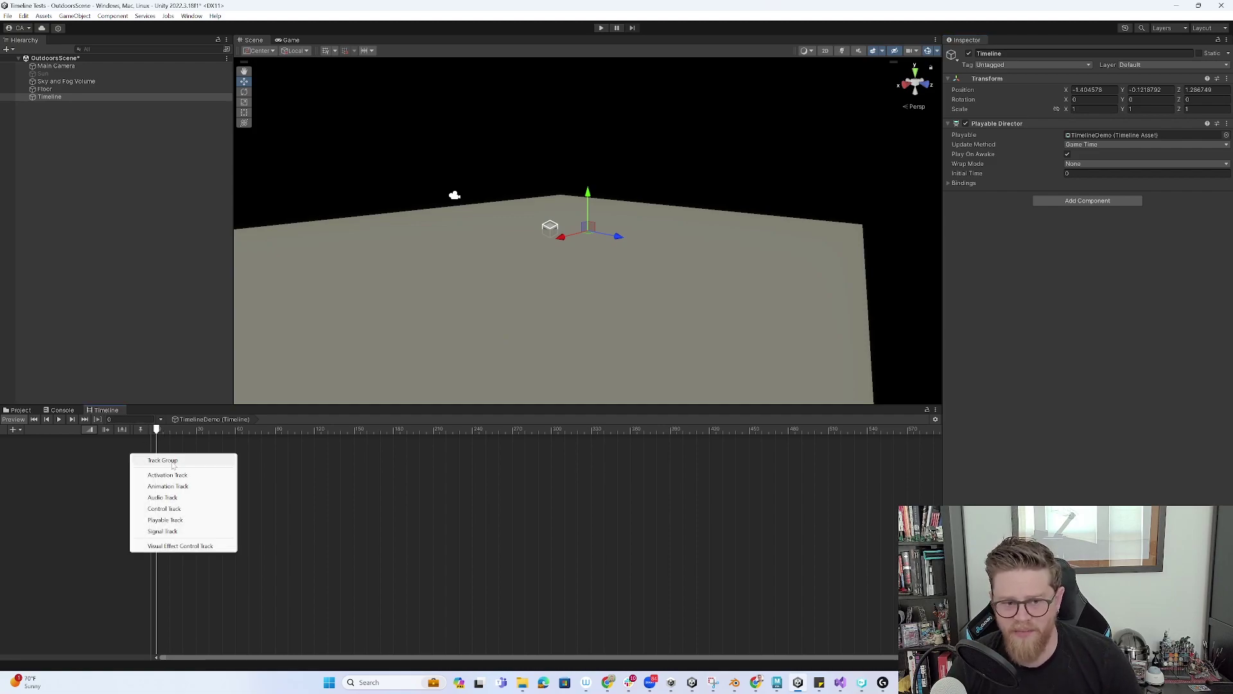
click(167, 485)
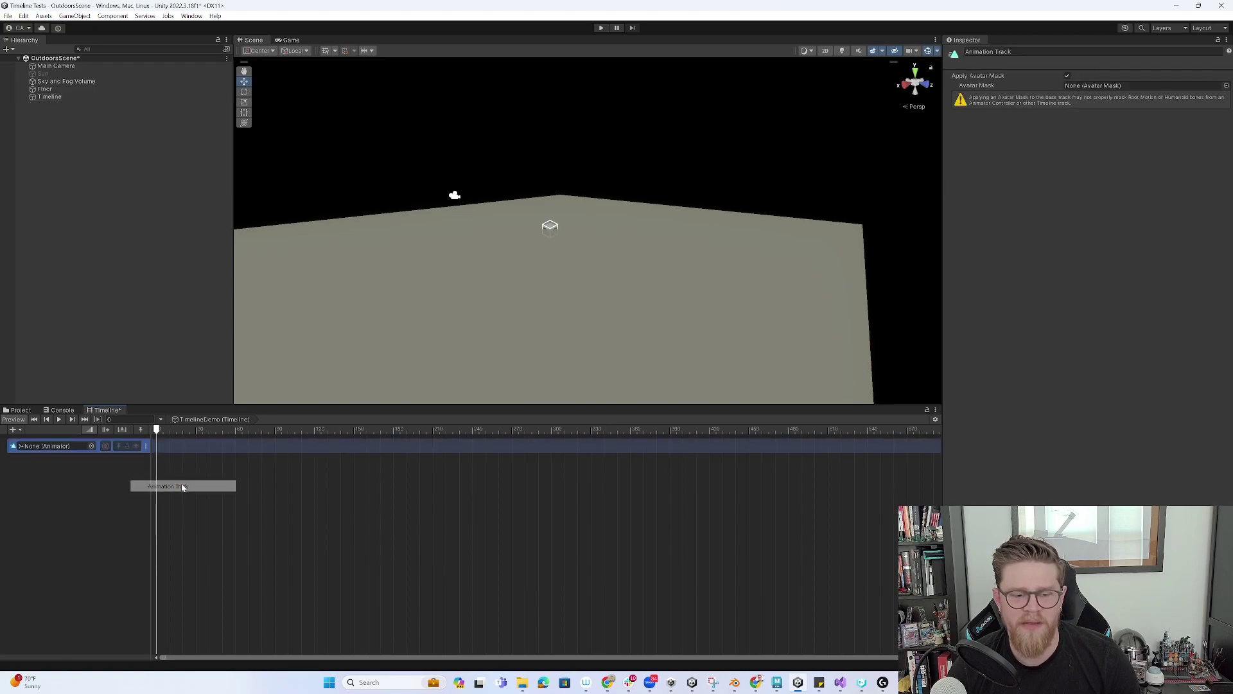
Deselect the new track and dismiss a second track-type menu without adding anything
click(91, 481)
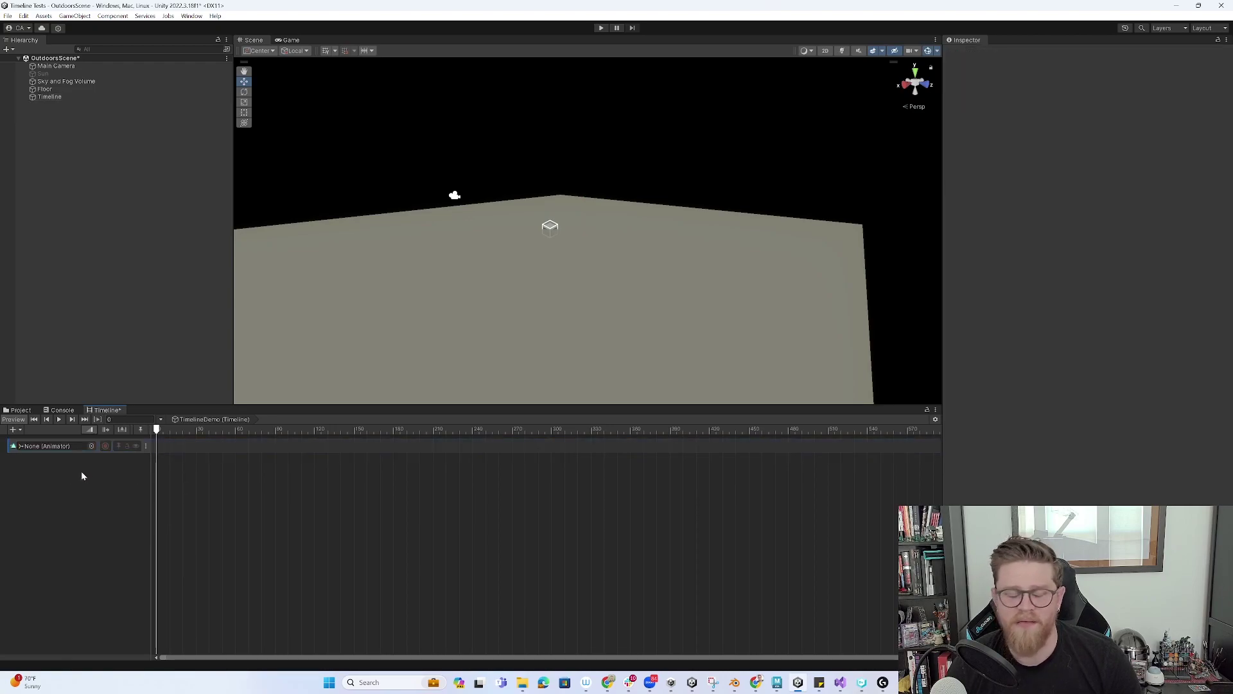
right_click(81, 471)
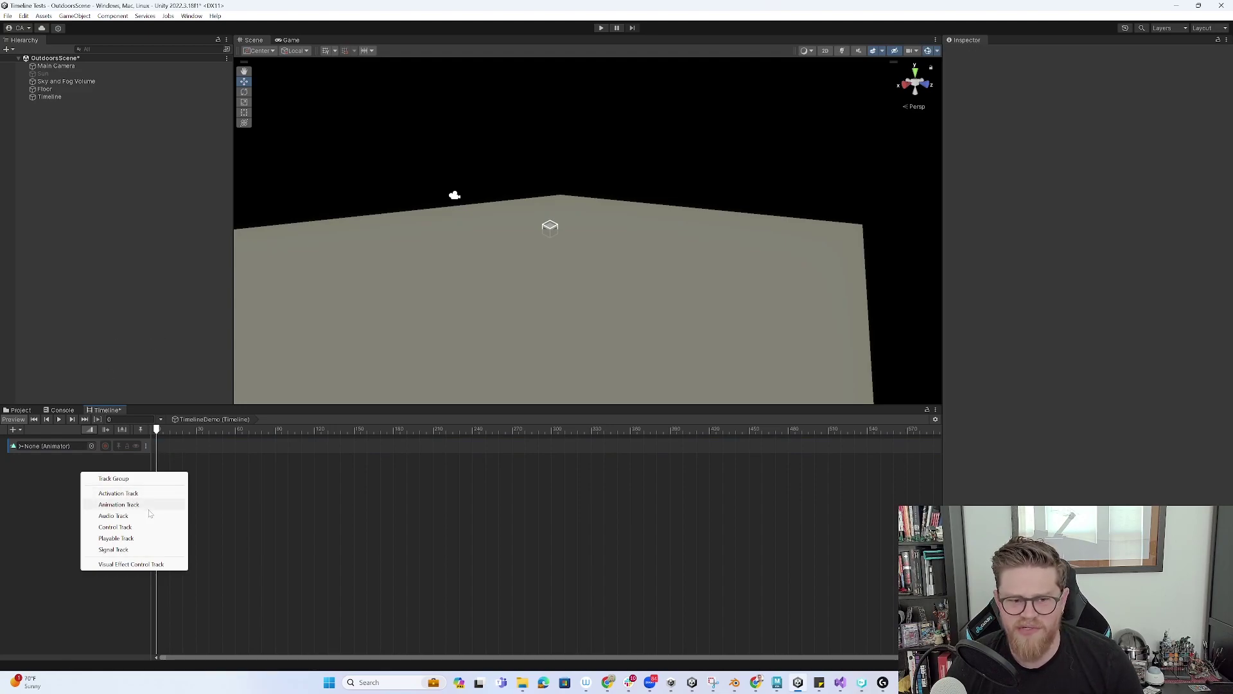
click(131, 311)
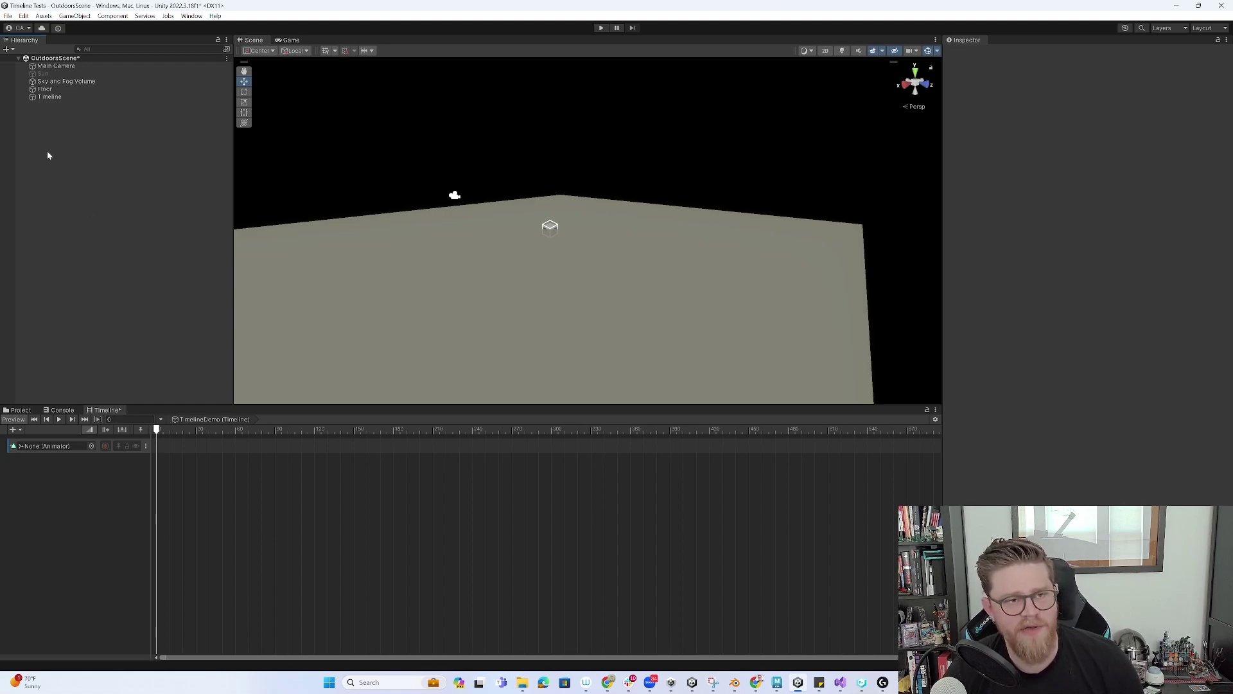
Add a 3D Sphere and lift it above the floor, hiding scene icons
right_click(65, 128)
mouse_move(95, 275)
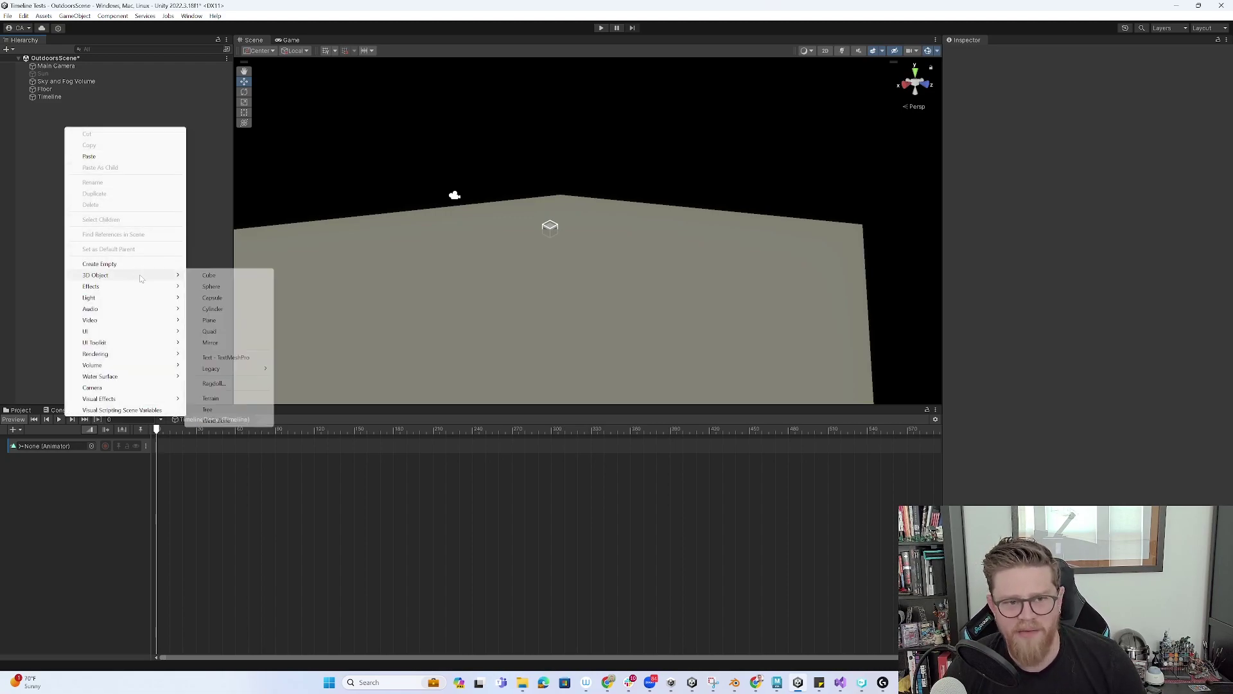
click(220, 287)
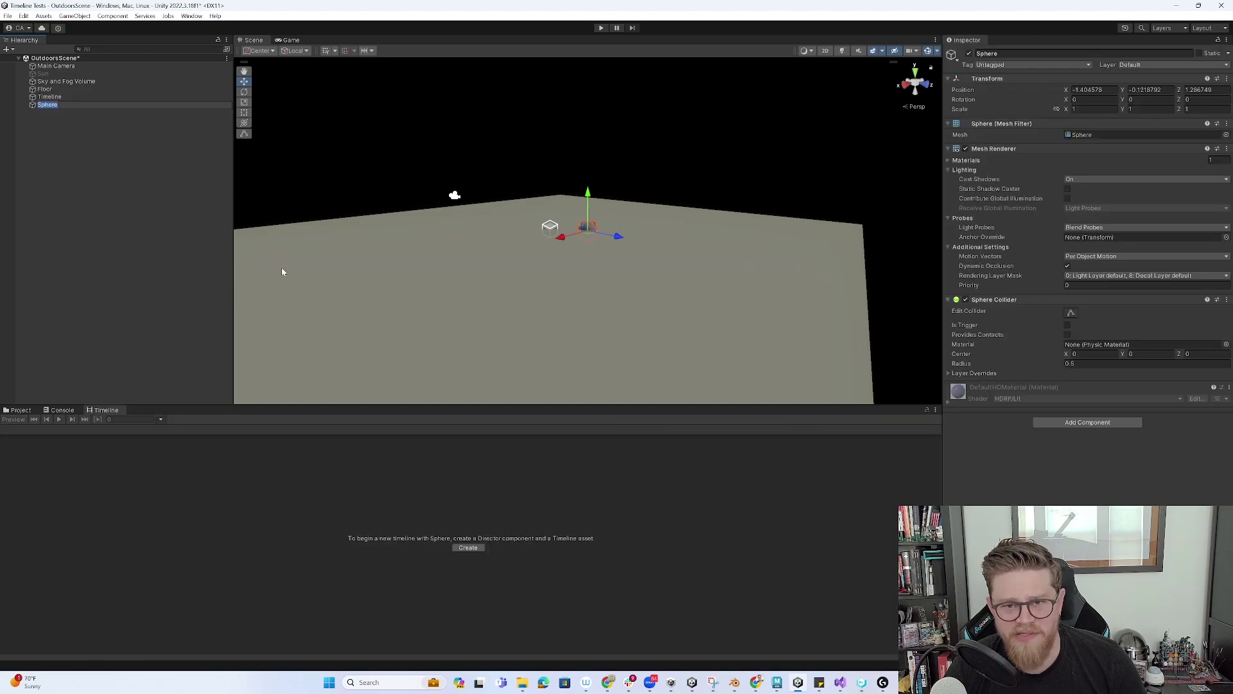
mouse_move(589, 203)
mouse_down()
mouse_move(589, 154)
mouse_move(860, 95)
mouse_up()
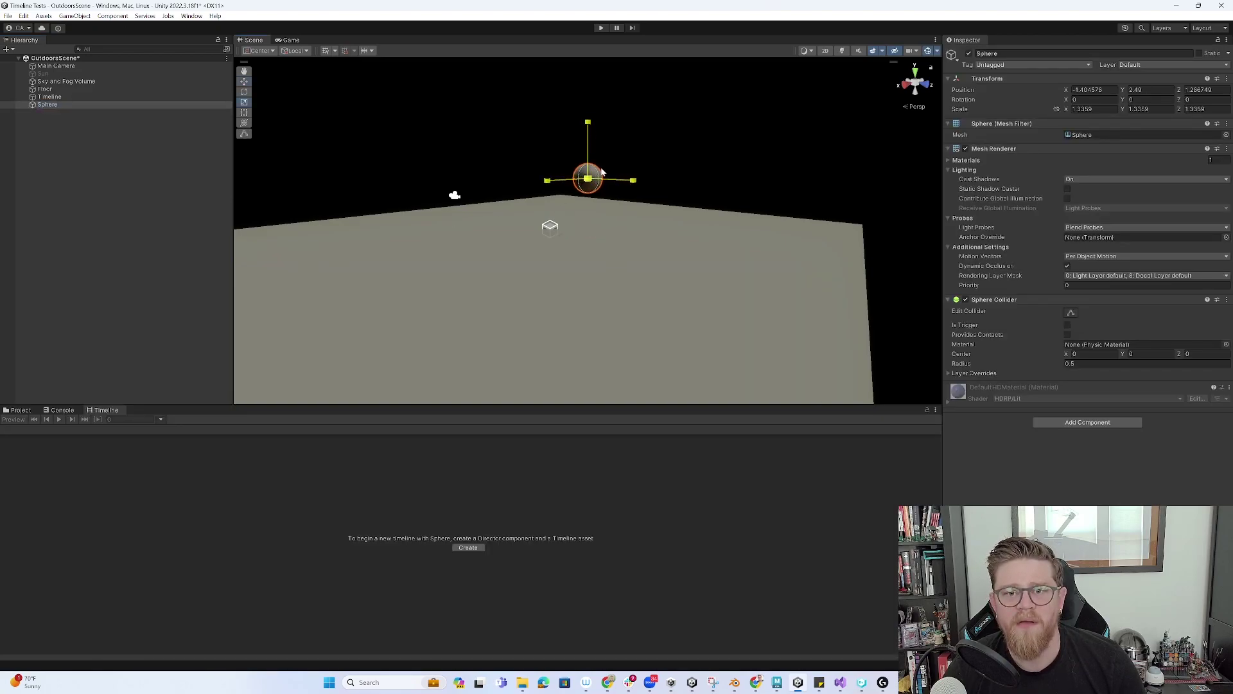
click(927, 51)
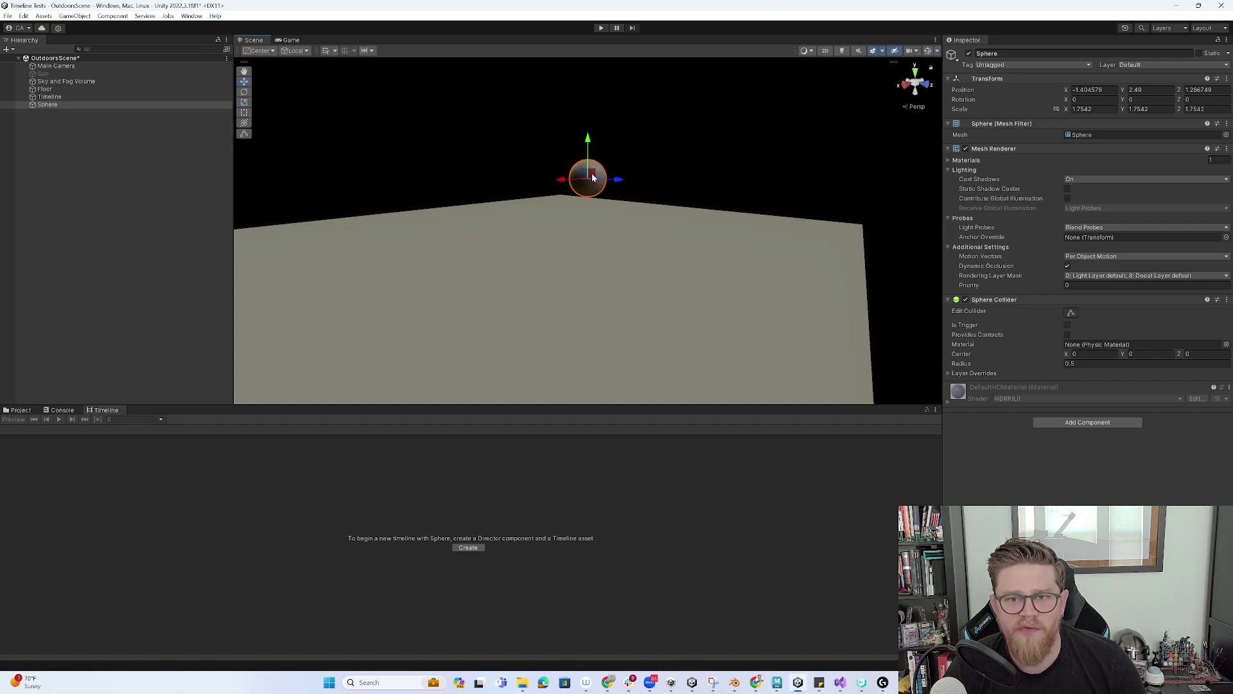
mouse_move(588, 178)
mouse_down()
mouse_move(502, 196)
mouse_move(858, 278)
mouse_move(748, 221)
mouse_move(586, 235)
mouse_move(627, 270)
mouse_move(575, 226)
mouse_up()
scroll(628, 270, up, 3)
Add a point light to the scene named 'Blue'
click(55, 74)
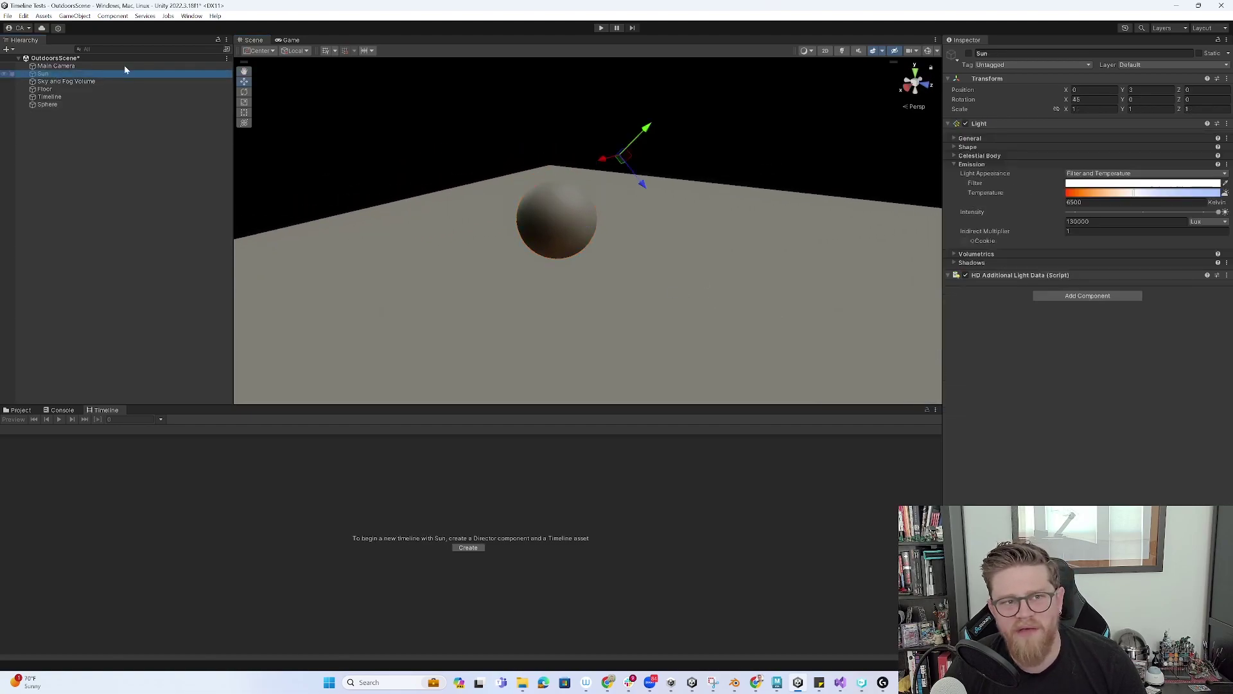
click(168, 157)
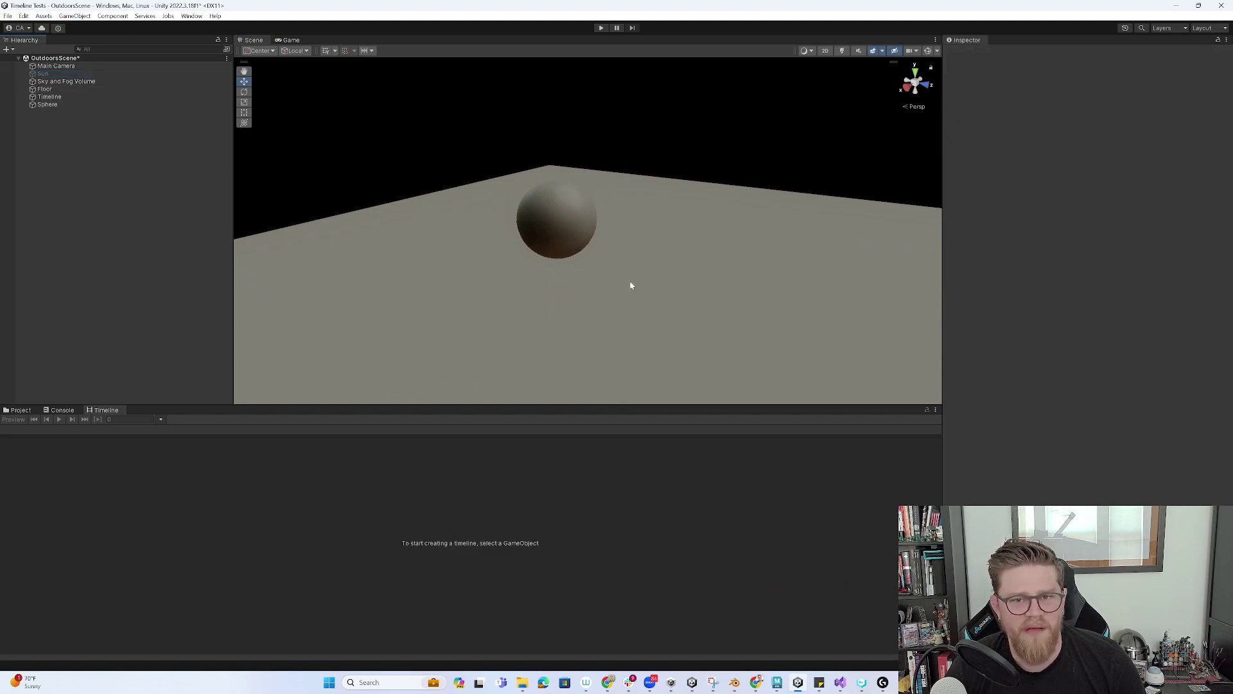
scroll(537, 258, down, 3)
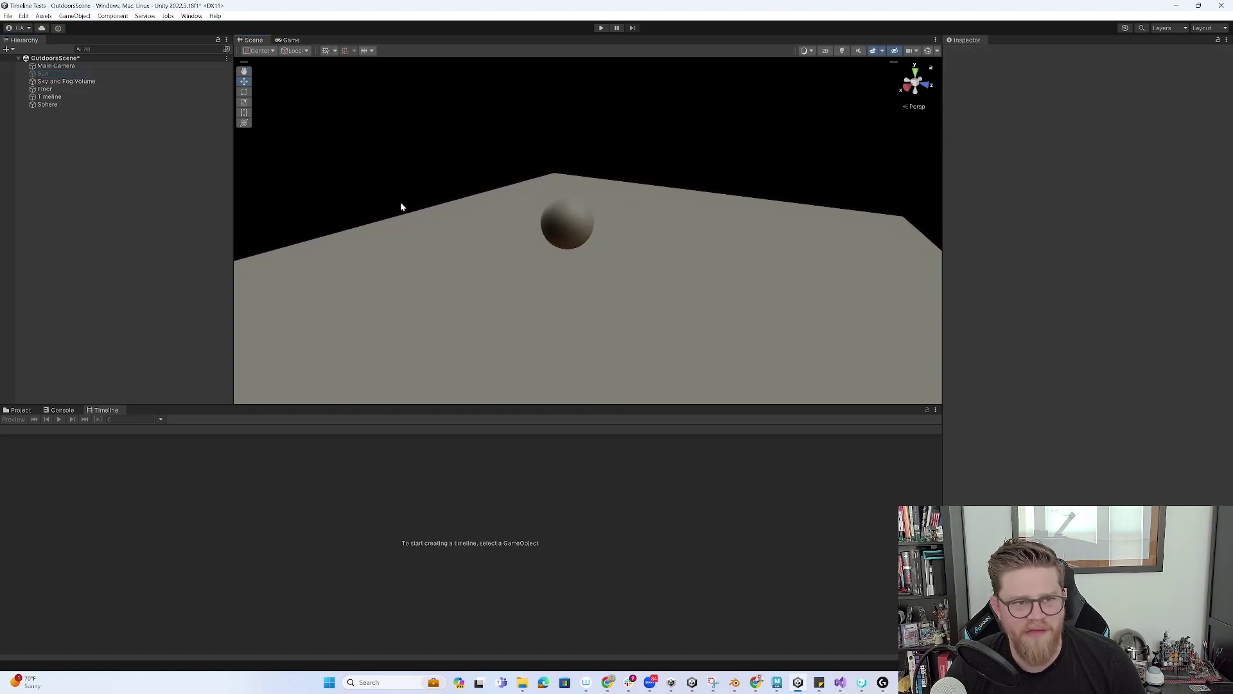
right_click(123, 177)
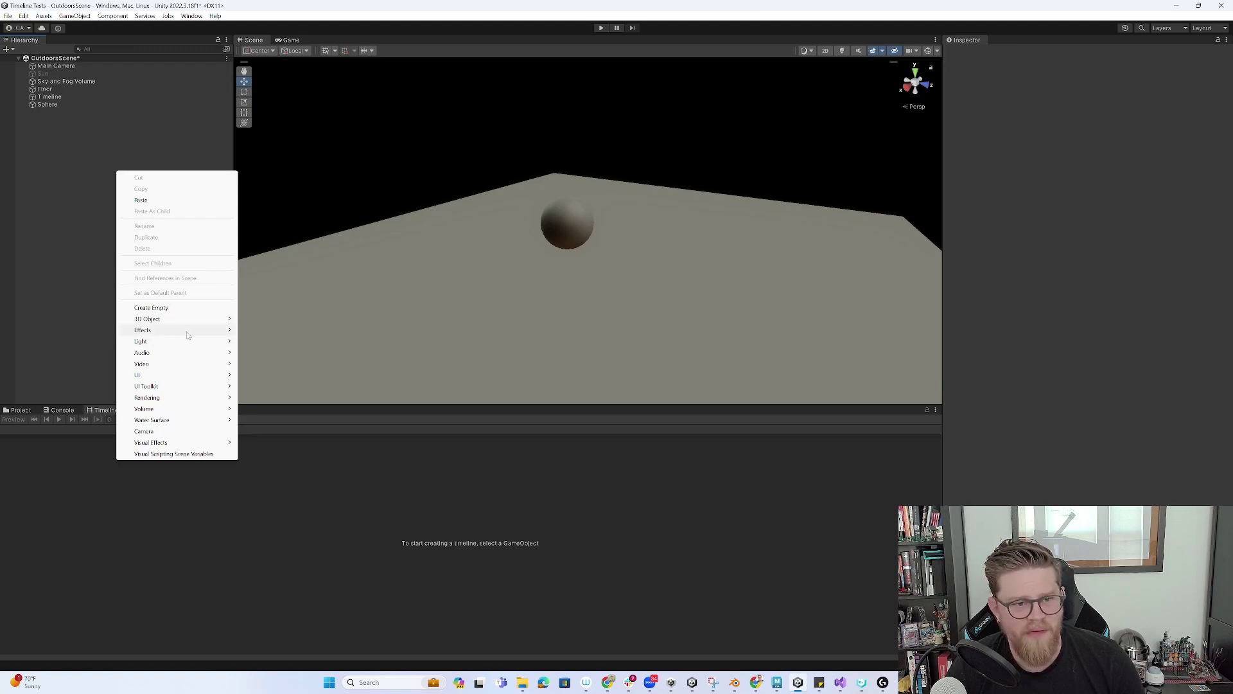
mouse_move(145, 341)
click(275, 352)
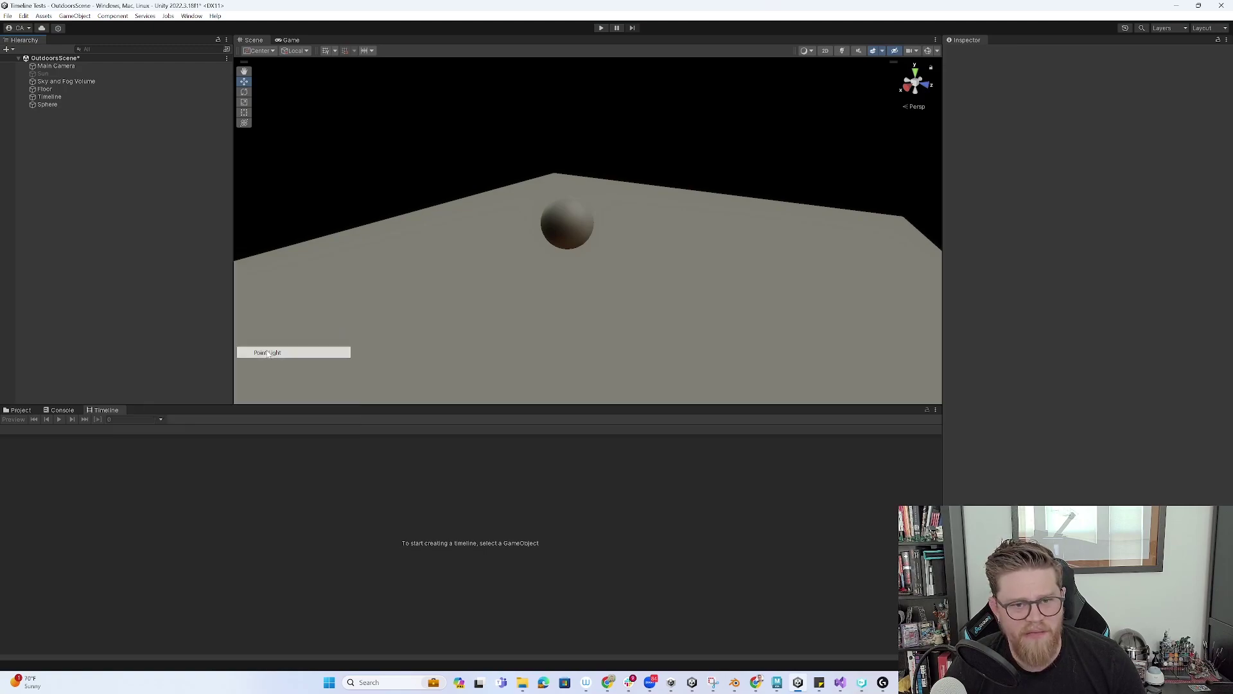
text(W)
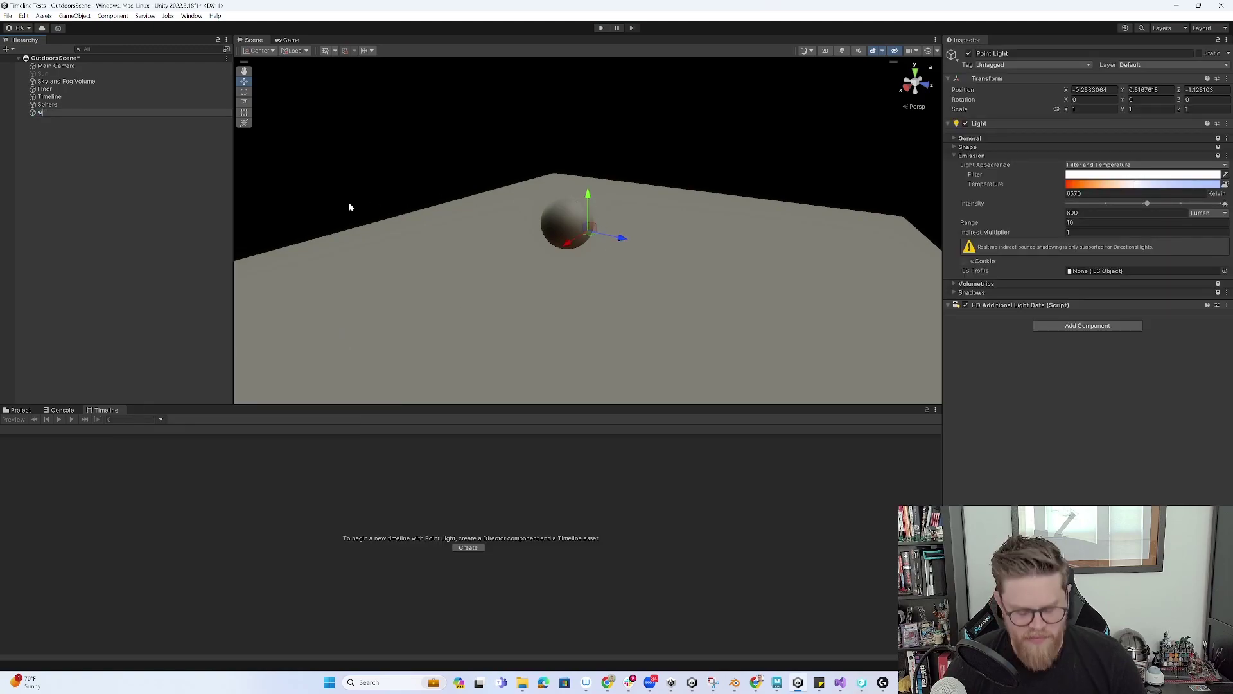
key(BackSpace)
text(Blue)
key(Return)
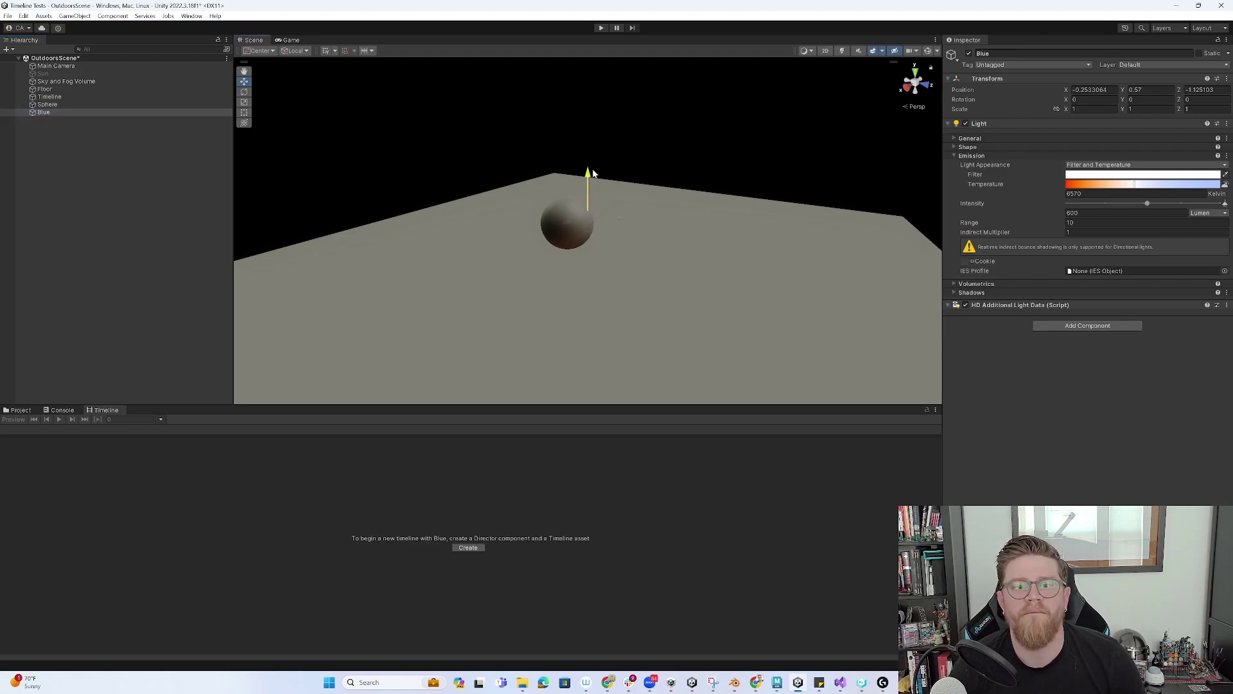
Raise the Blue light above the floor, with gizmos on and scene lighting previewed
drag(586, 197, 591, 125)
drag(622, 173, 693, 188)
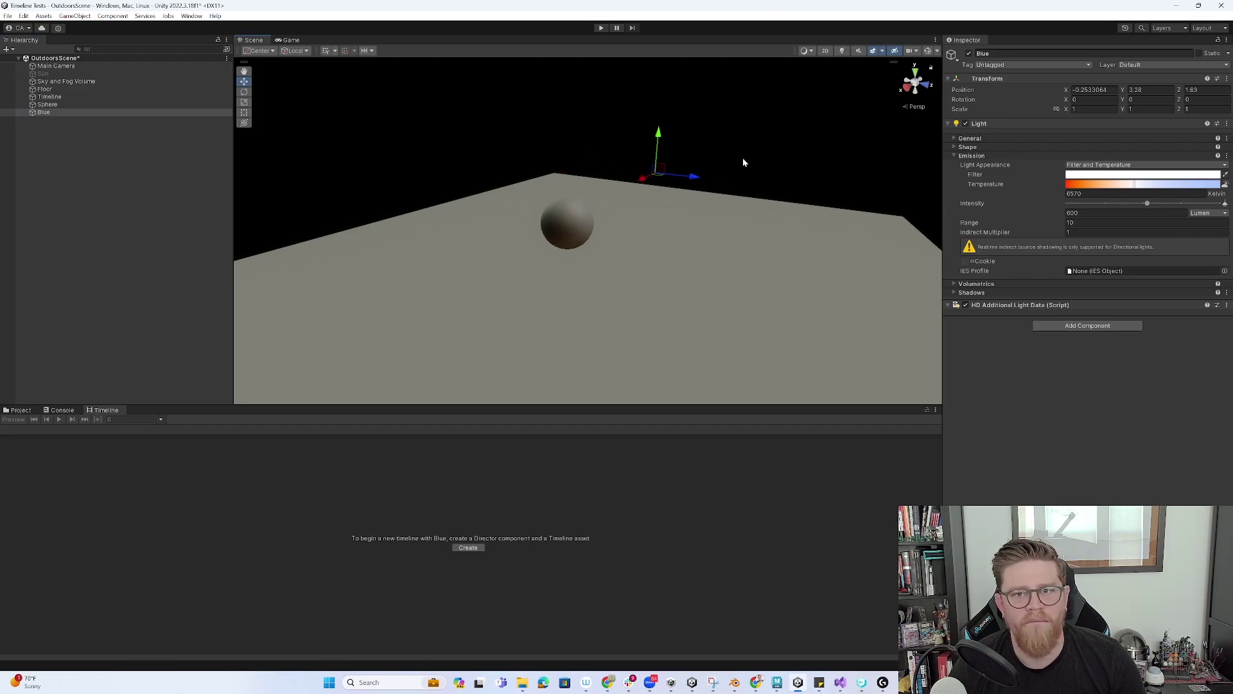
click(928, 52)
drag(690, 177, 700, 178)
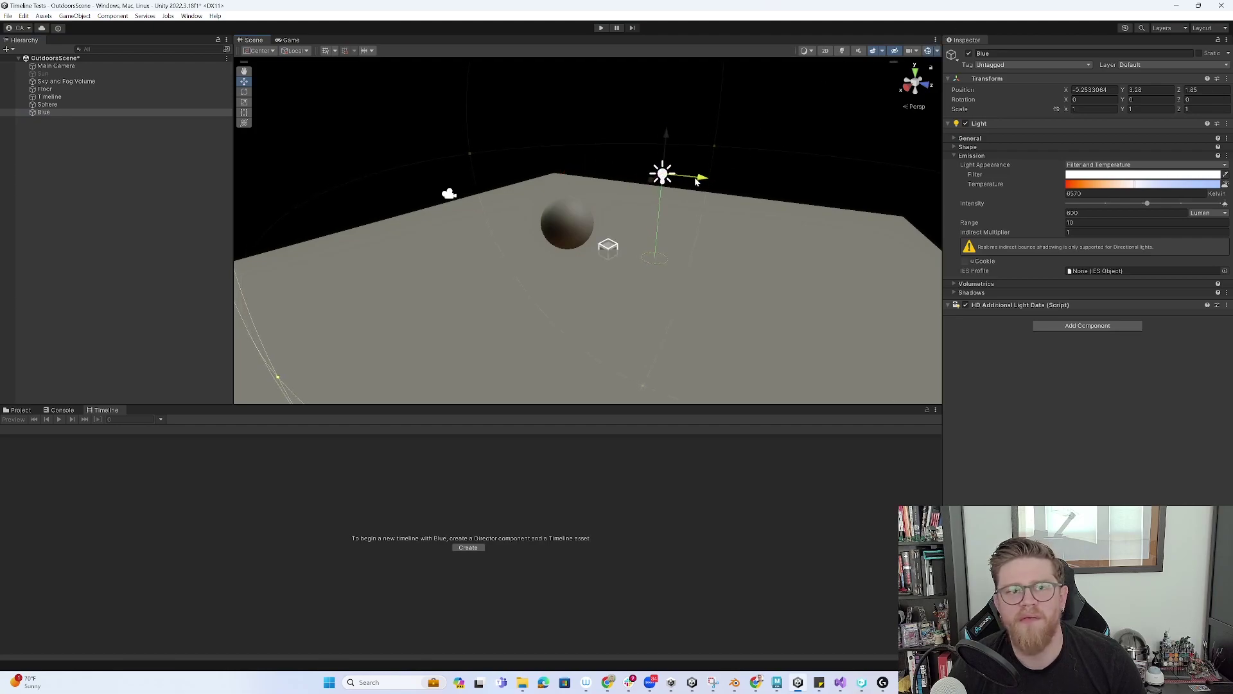
click(843, 52)
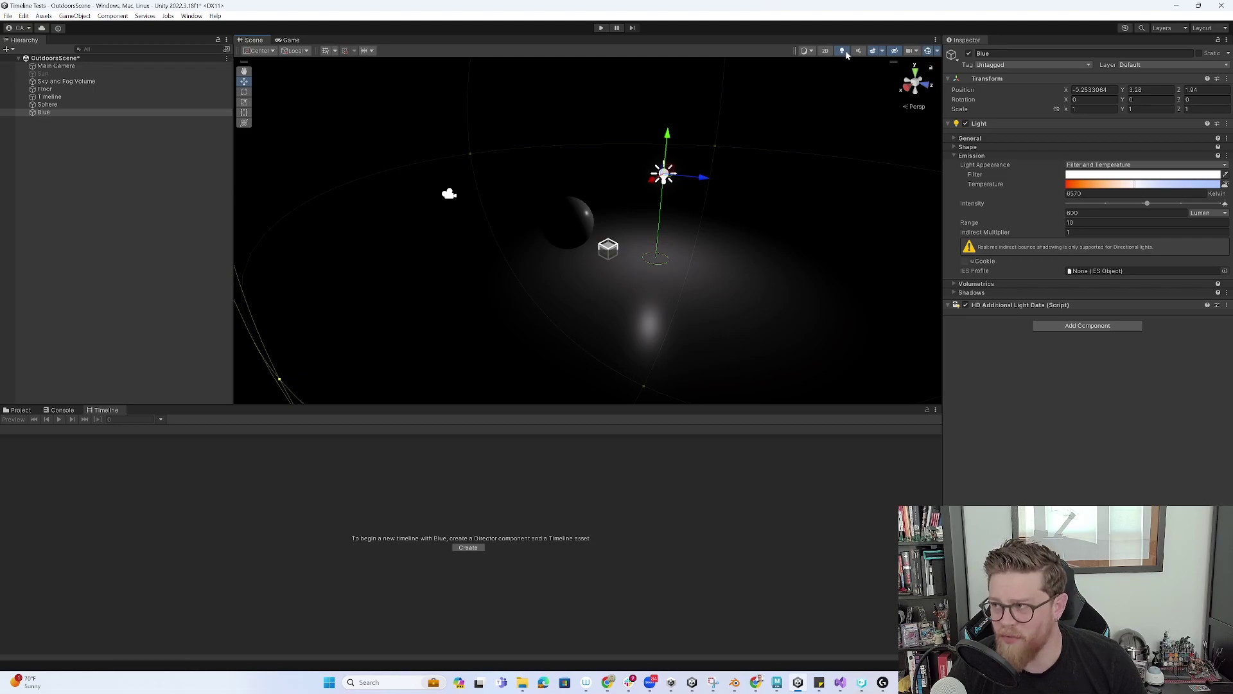
drag(667, 137, 672, 117)
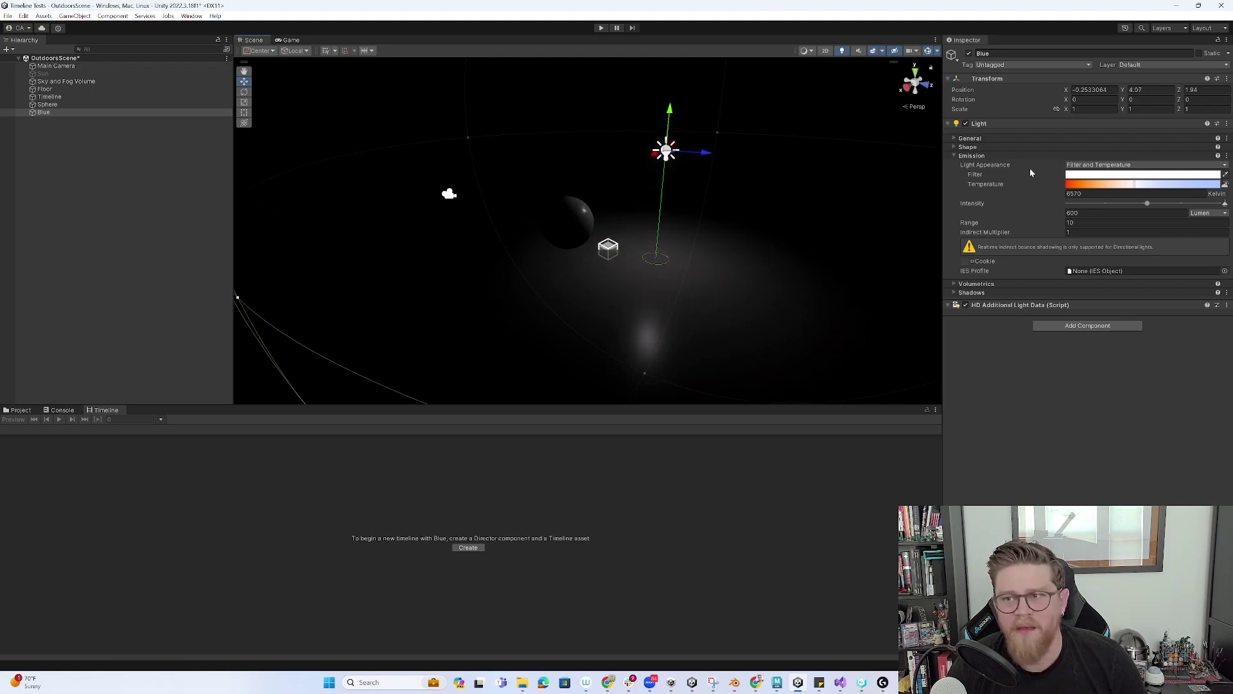
Raise the Blue light's intensity and set its colour appearance to blue
drag(1147, 203, 1195, 204)
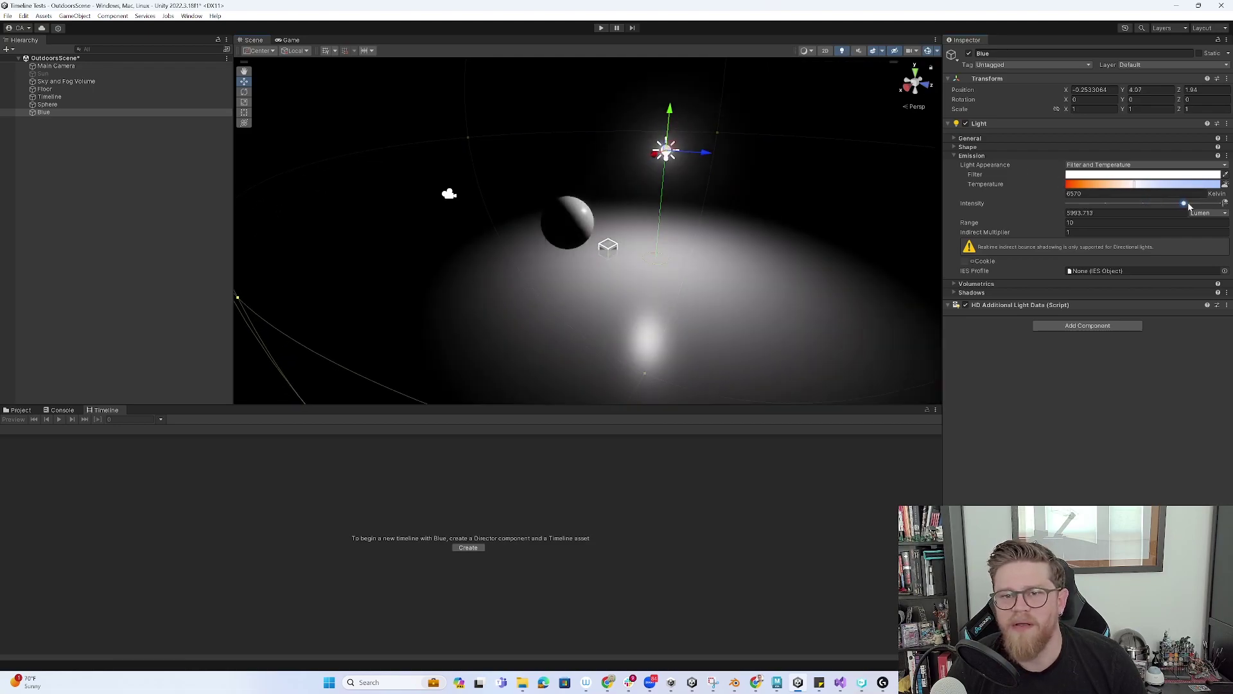
click(1150, 166)
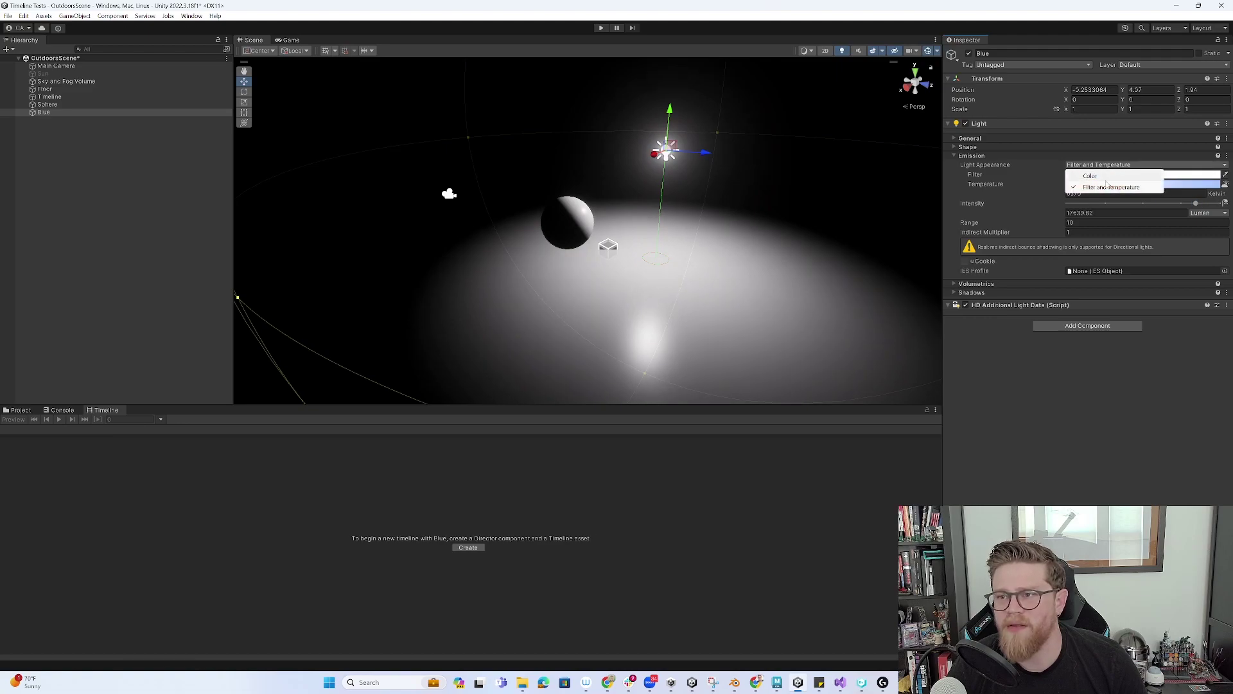
click(1123, 174)
drag(1184, 238, 1195, 228)
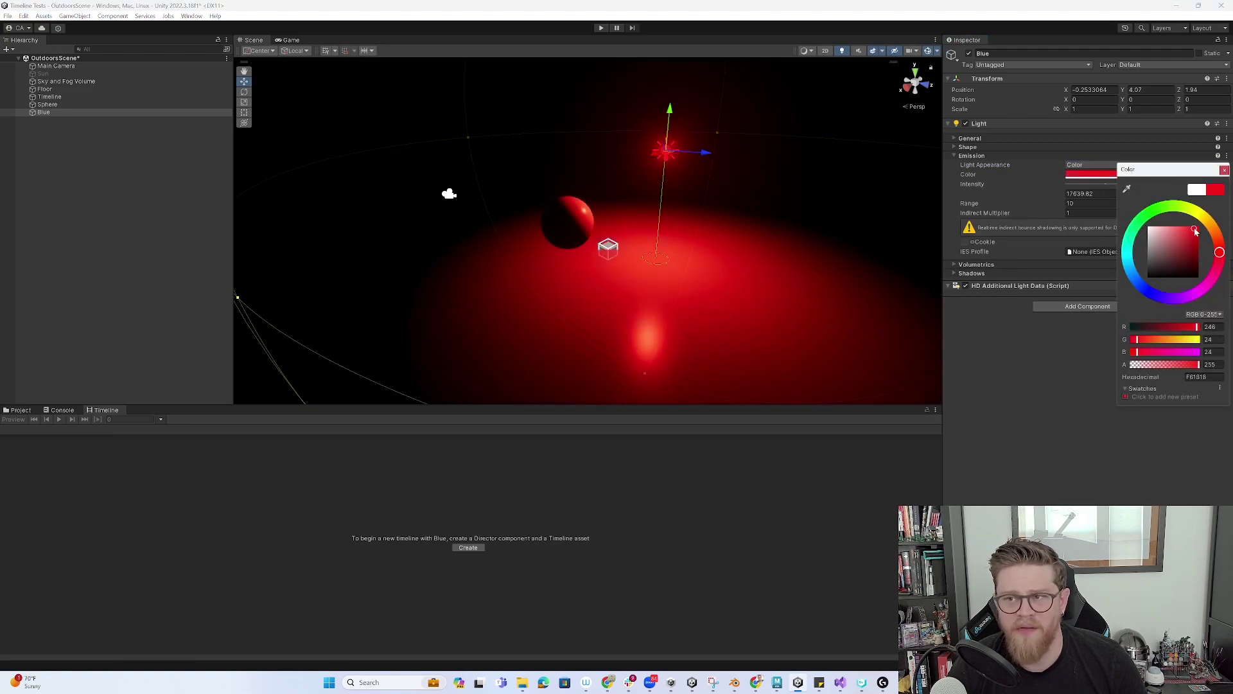
drag(1136, 287, 1155, 300)
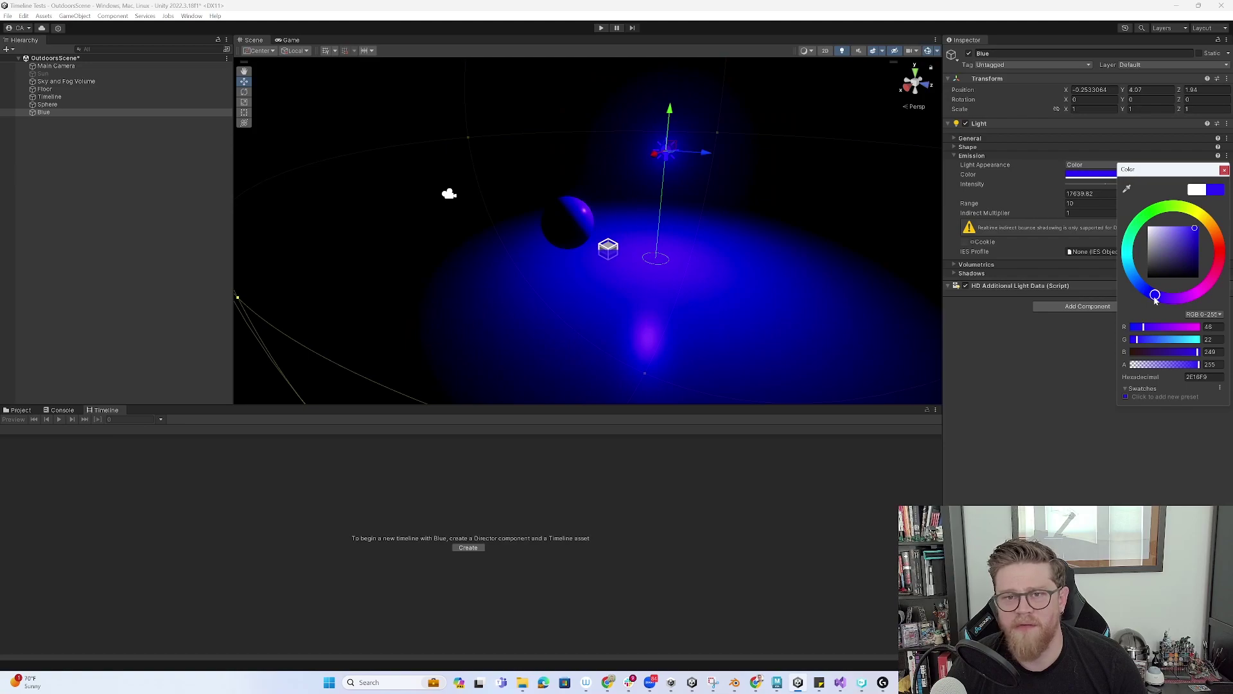
click(1224, 170)
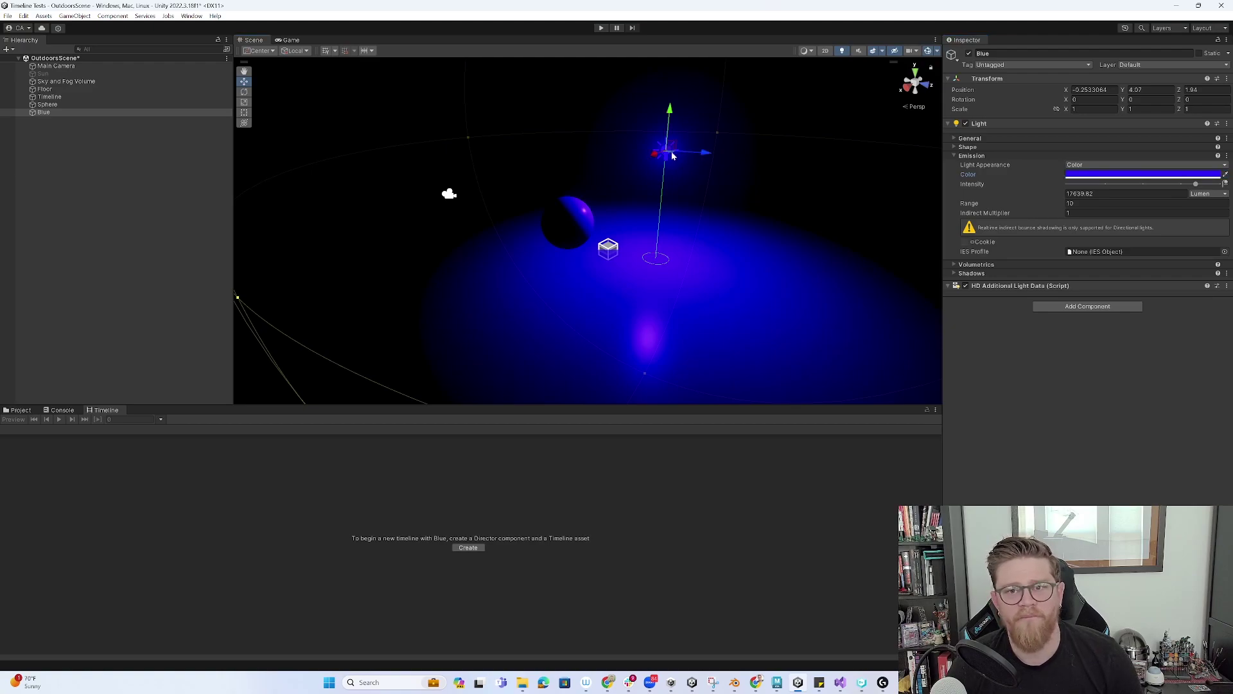
Duplicate Blue, move the copy to the sphere's other side, and rename it 'Red'
key(ctrl+d)
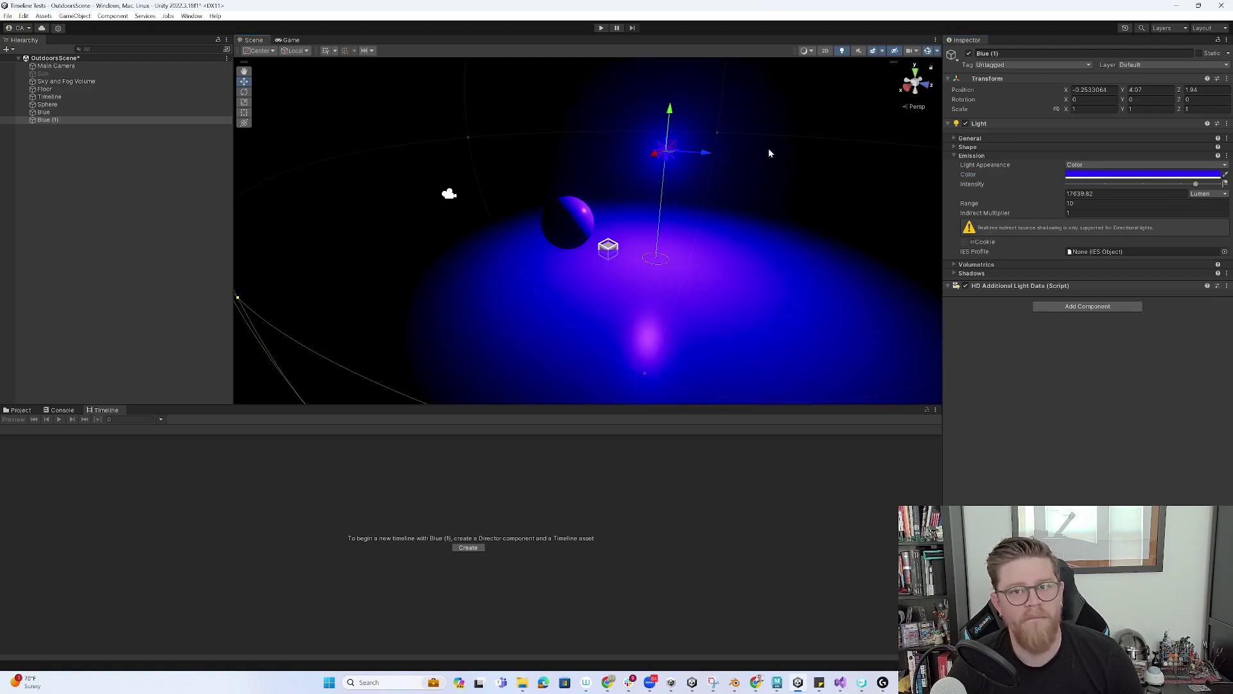
drag(703, 151, 459, 143)
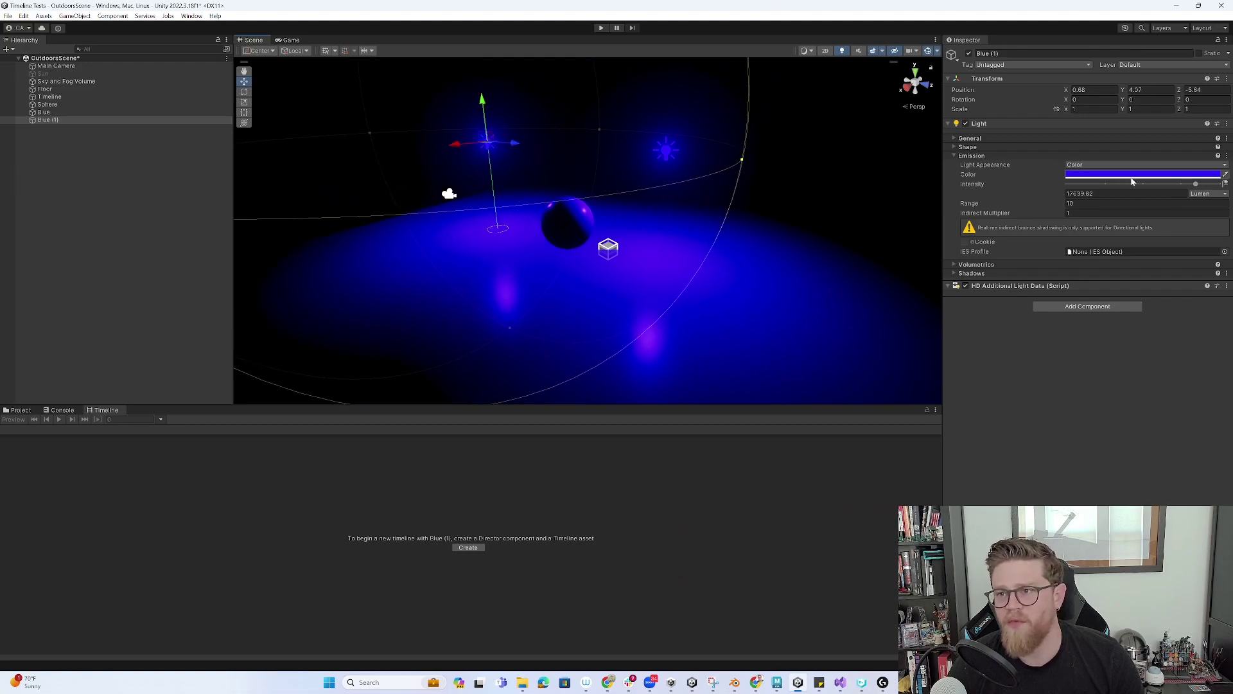
click(45, 120)
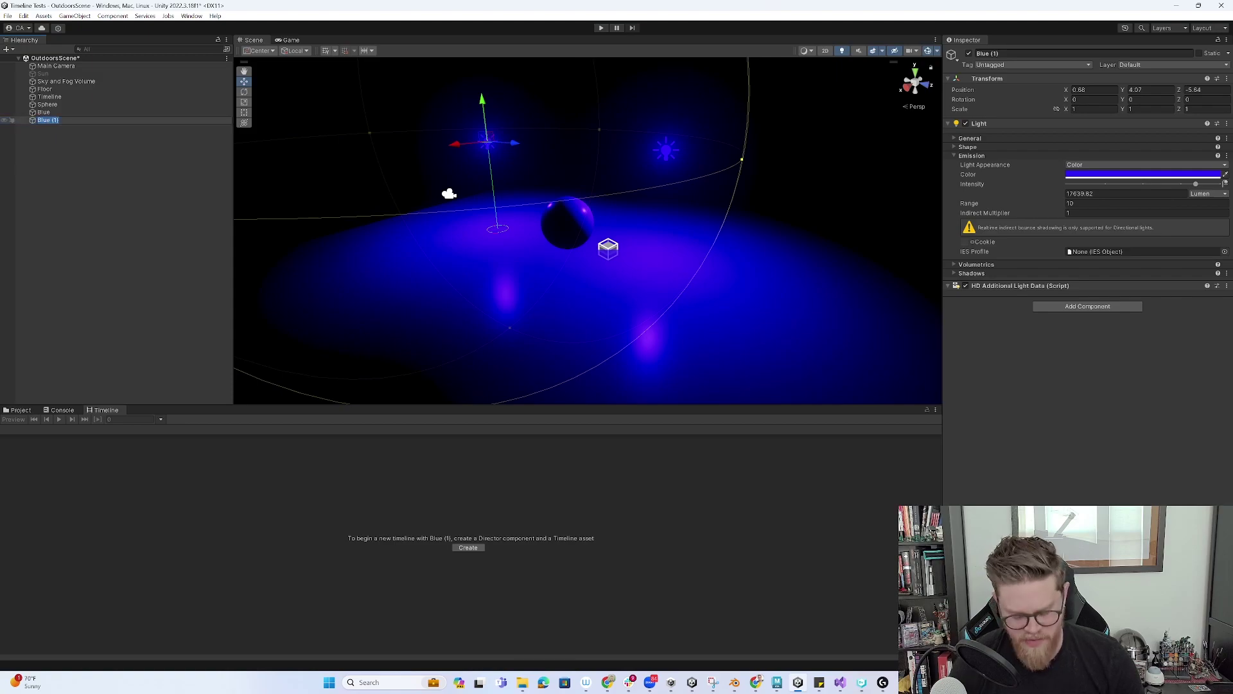
text(Red)
key(Return)
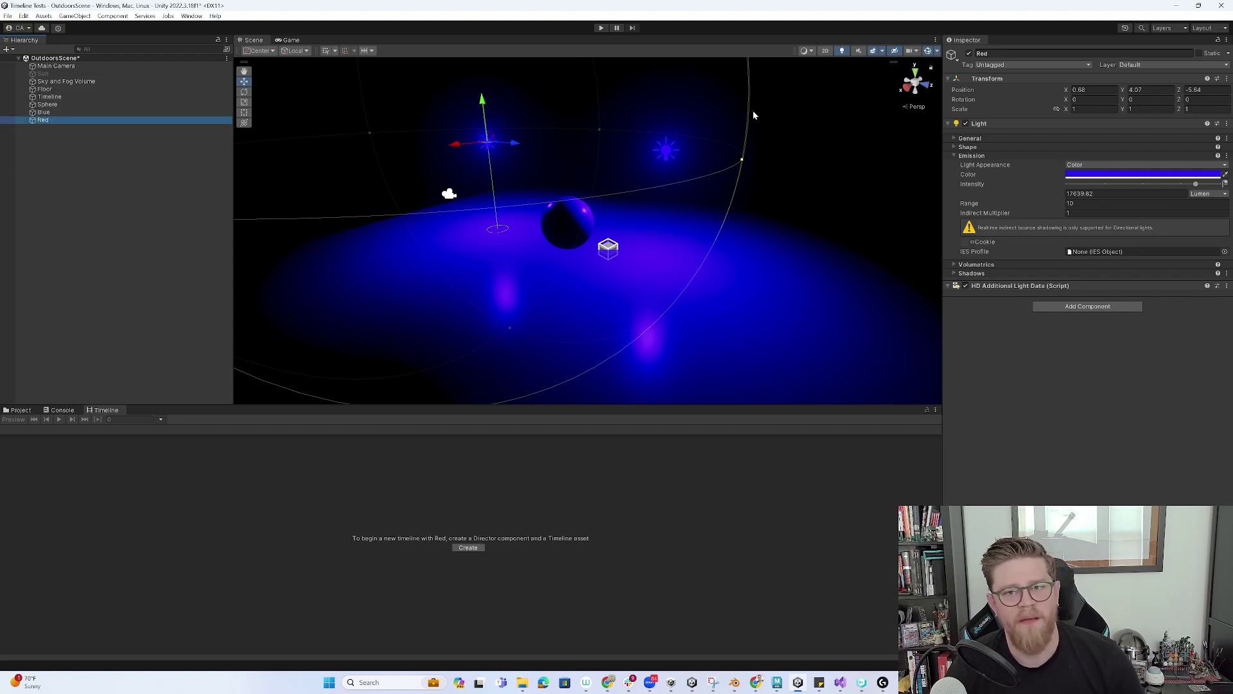
Set the Red light's colour to red and nudge its position
click(1147, 174)
drag(1203, 271, 1218, 242)
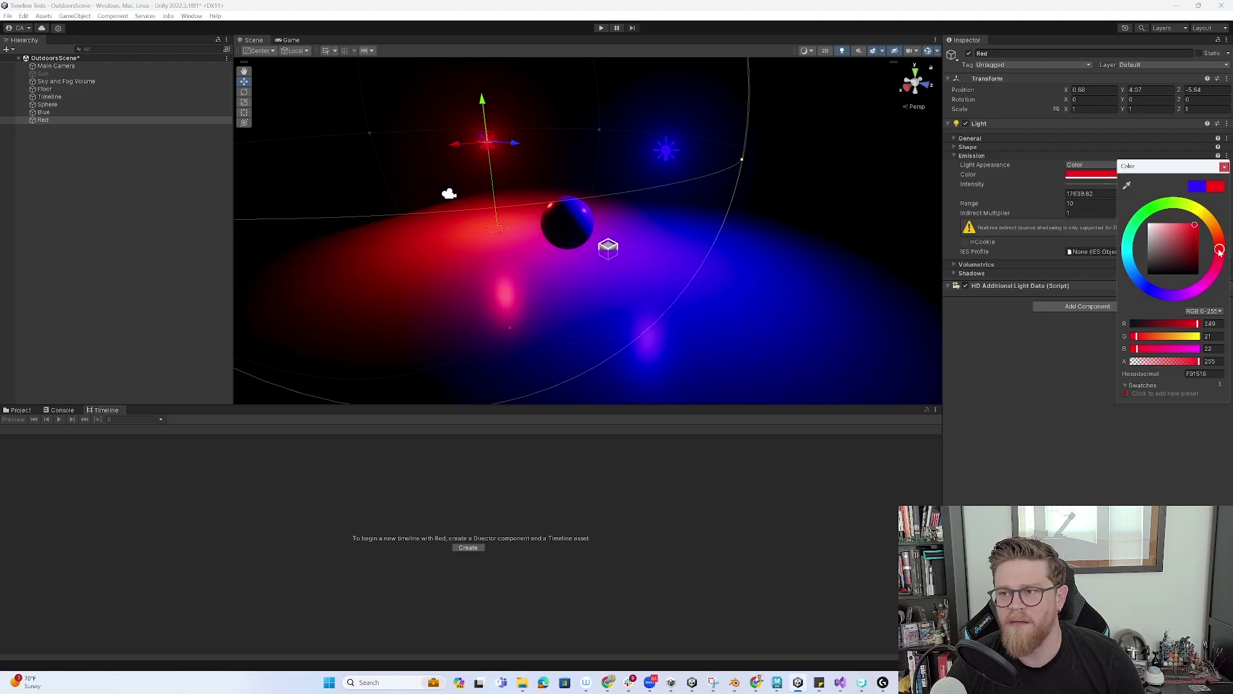
click(1224, 166)
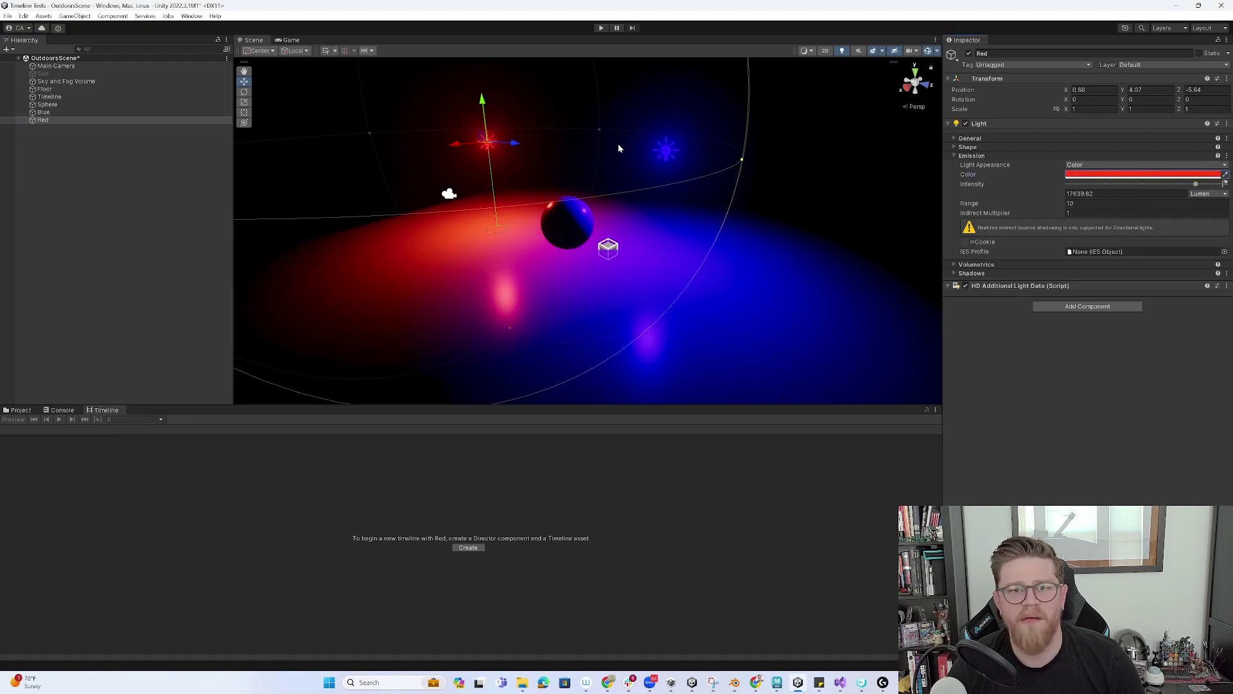
mouse_move(511, 148)
mouse_down()
mouse_move(525, 150)
mouse_move(445, 153)
mouse_up()
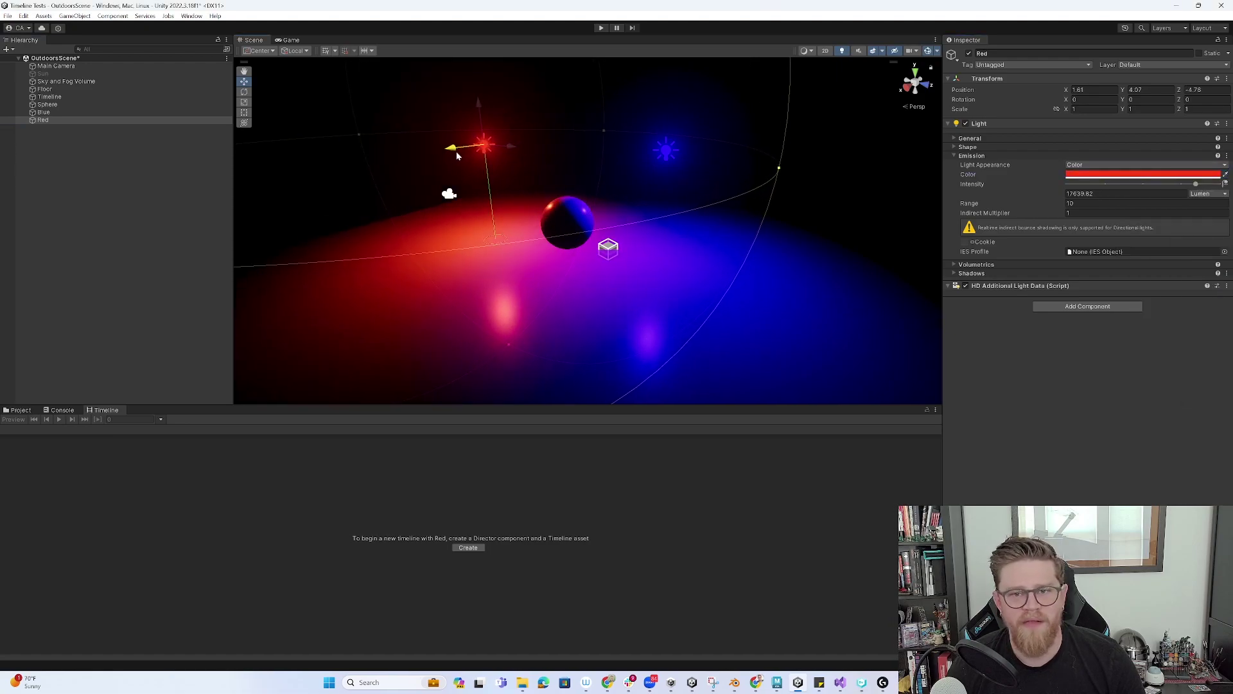
Lower the Sphere toward the floor using the Right orthographic view, then Persp
click(576, 233)
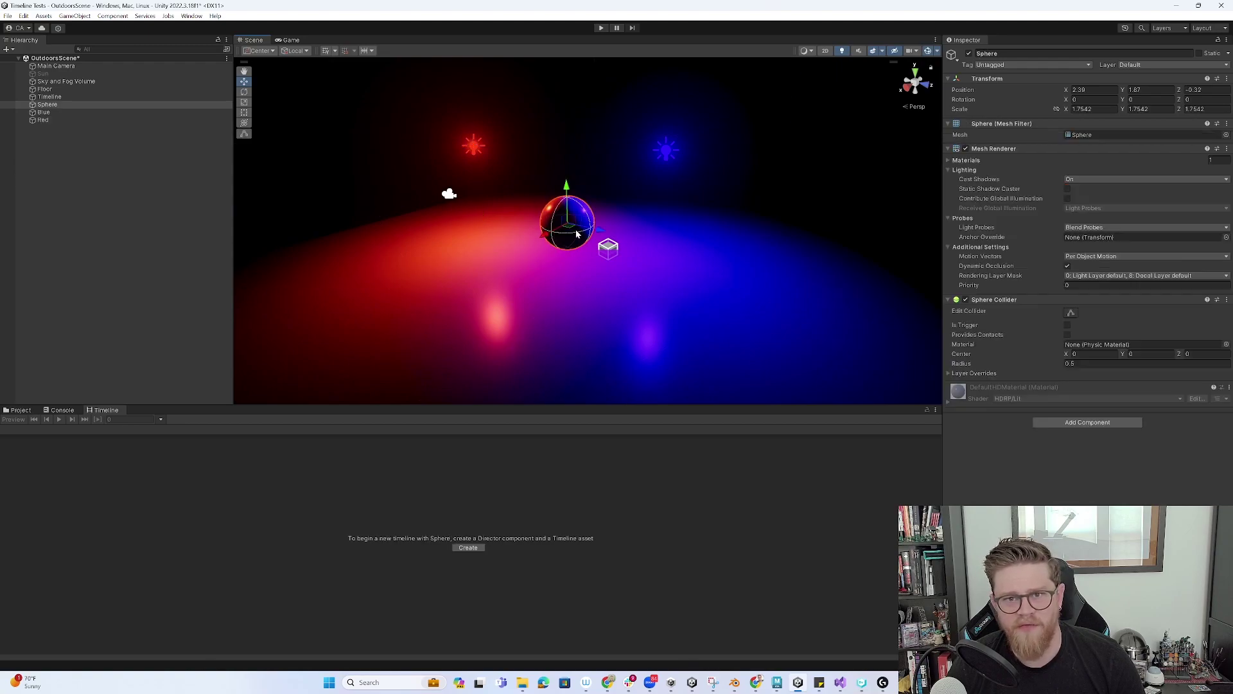
alt+drag(712, 282, 607, 190)
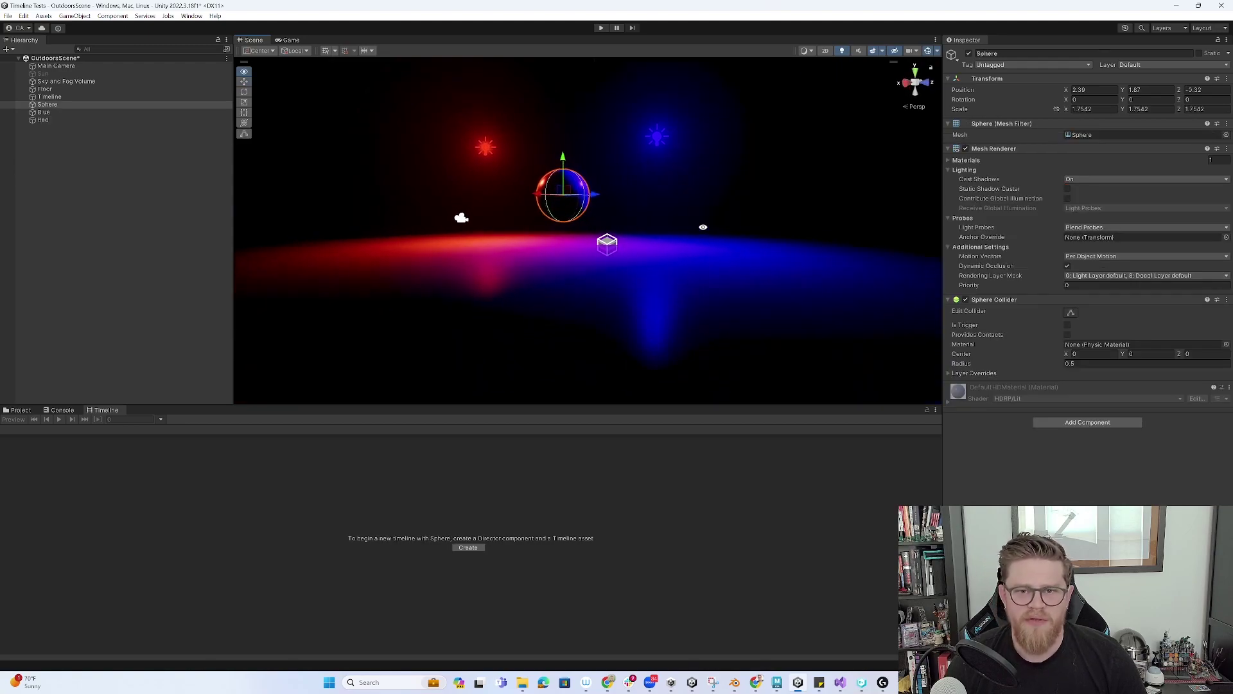
alt+drag(691, 212, 793, 317)
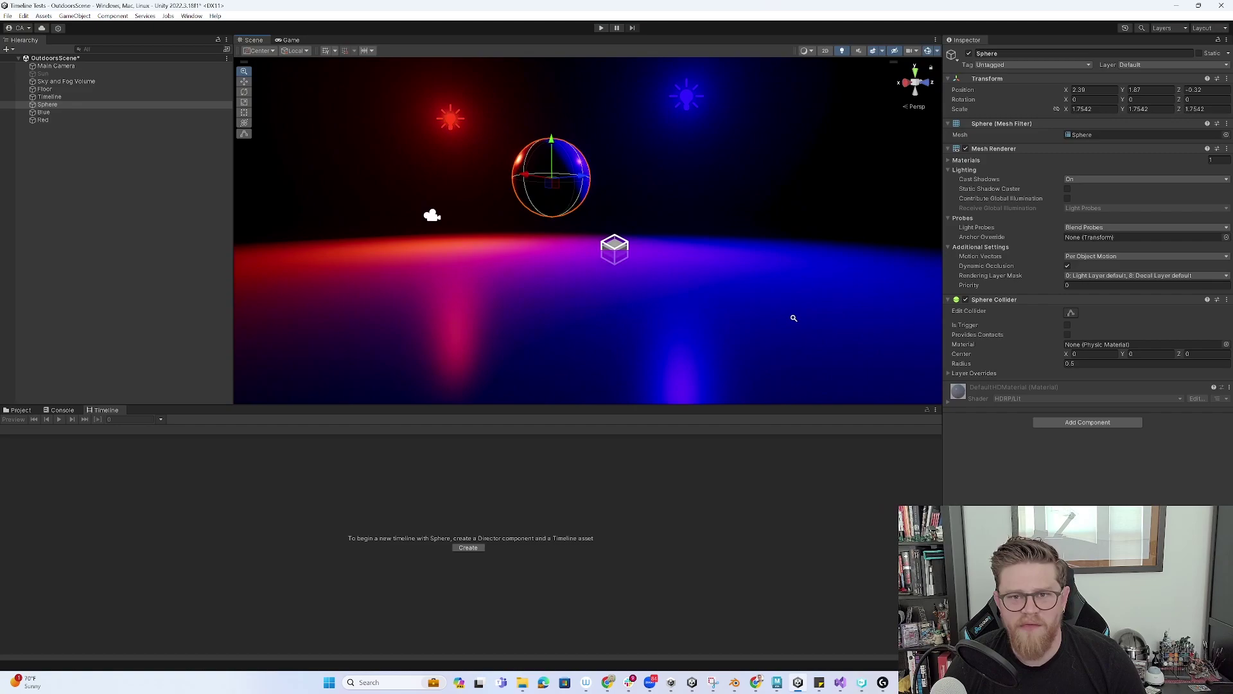
click(915, 89)
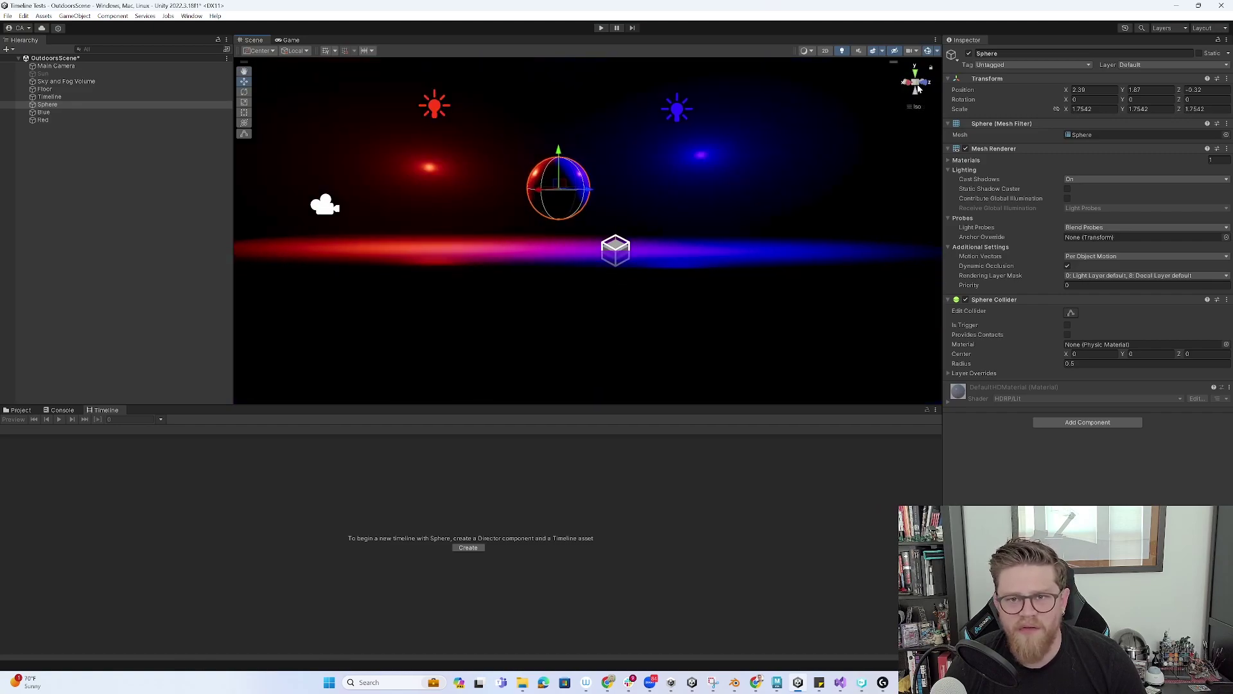
click(913, 89)
drag(619, 148, 618, 172)
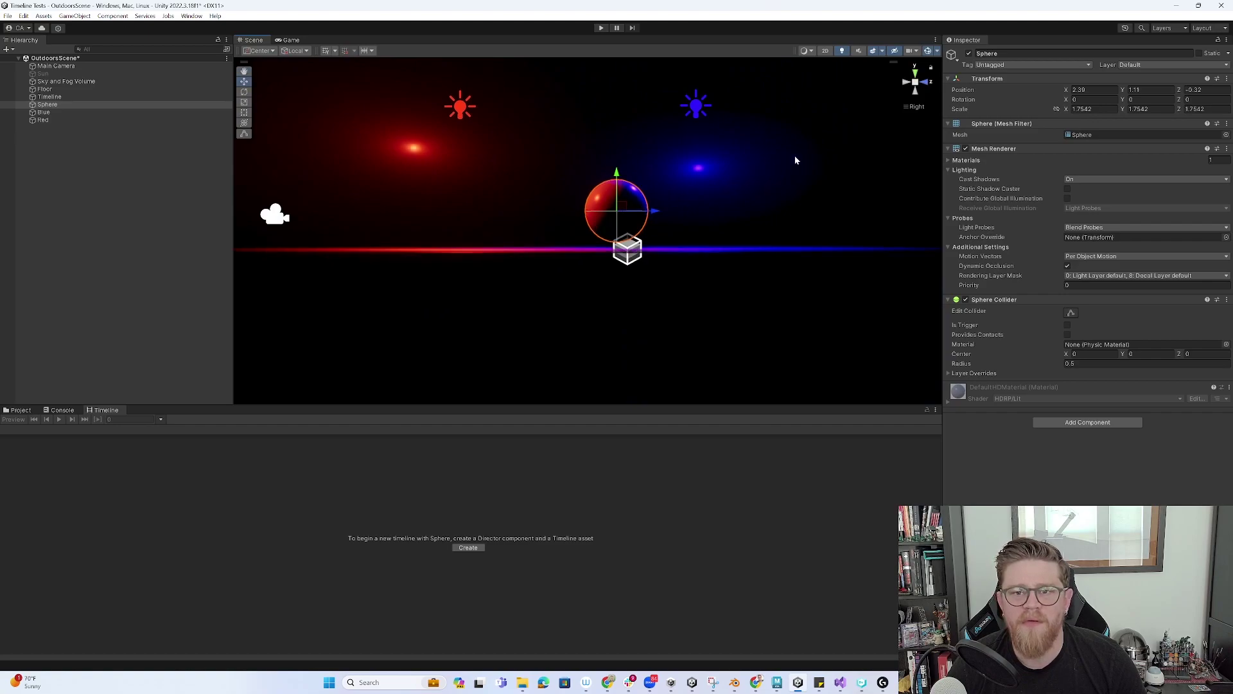
click(915, 83)
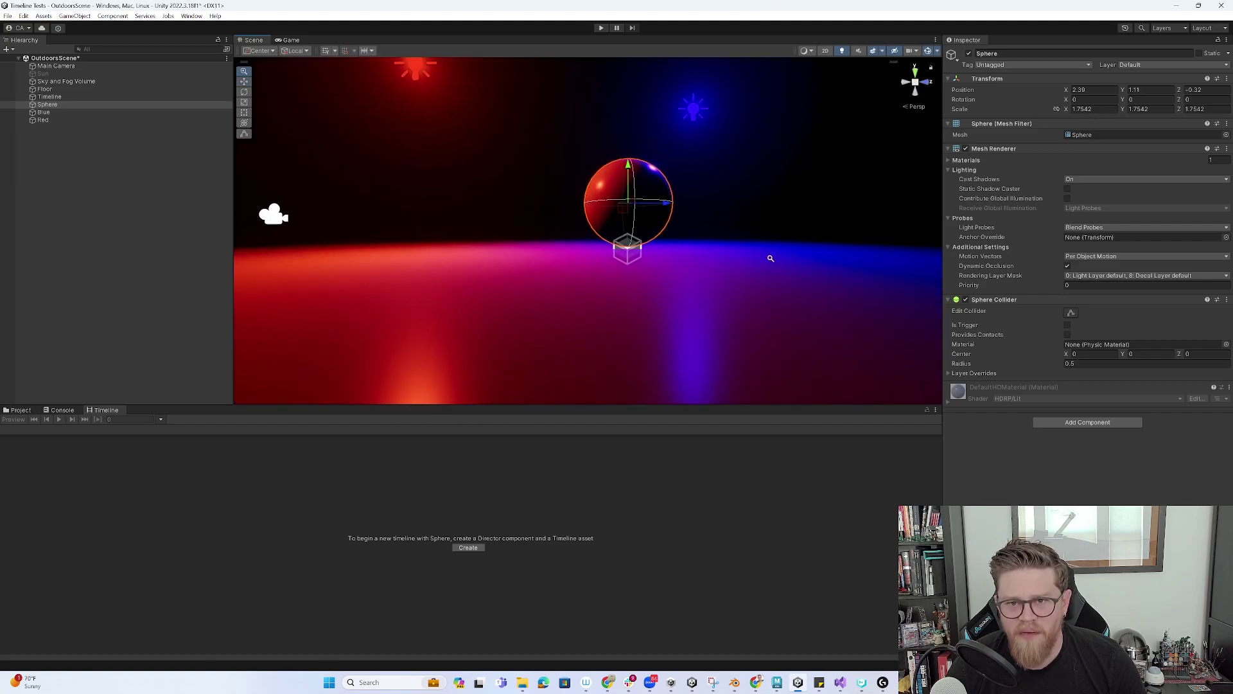
scroll(768, 257, up, 5)
mouse_move(598, 98)
mouse_down()
mouse_move(601, 137)
mouse_move(597, 125)
mouse_up()
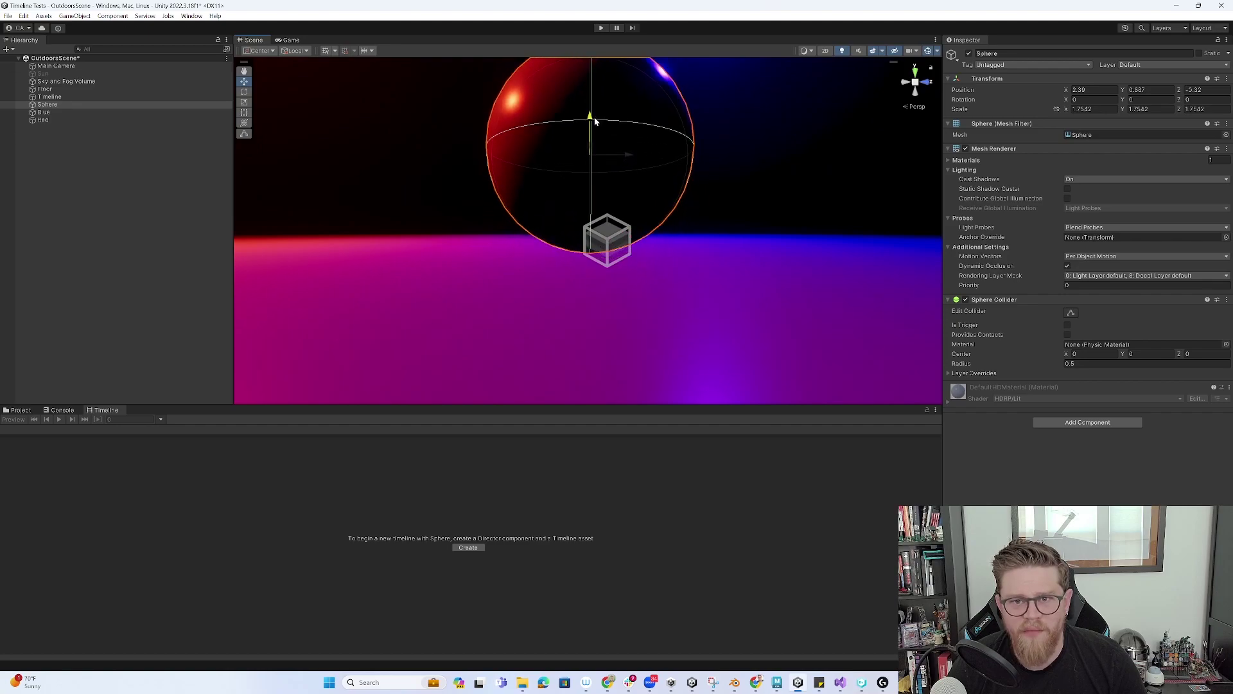
scroll(705, 222, down, 5)
scroll(651, 166, down, 3)
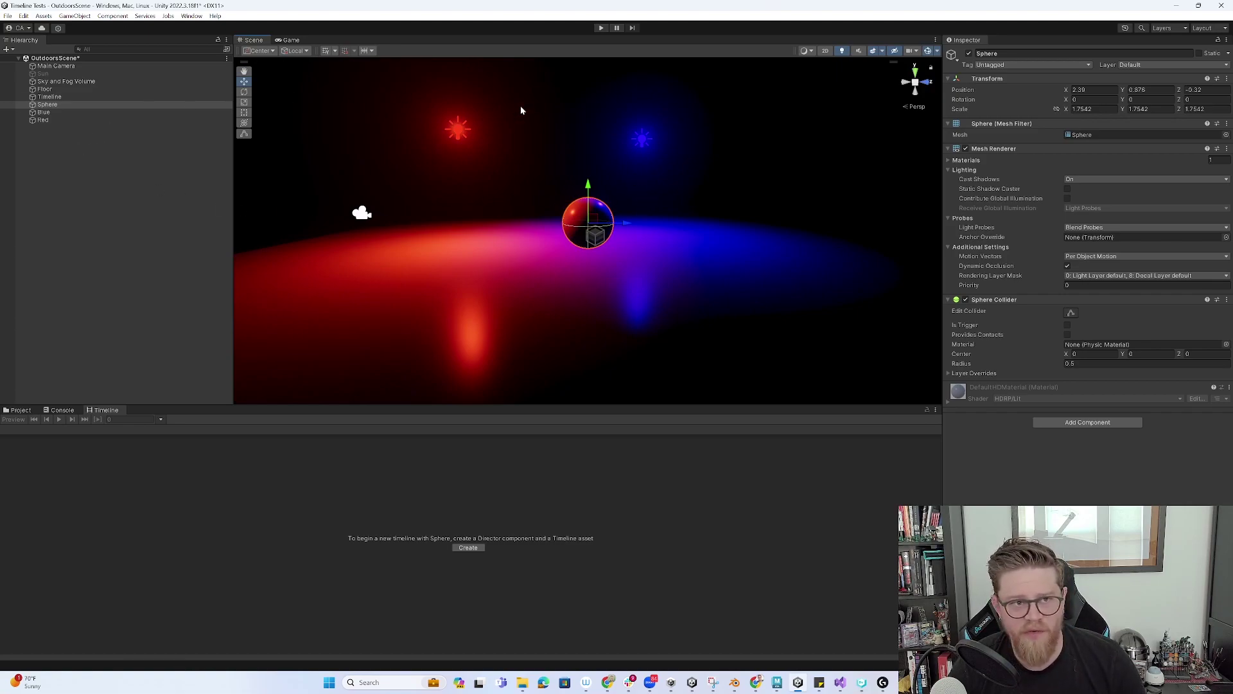
Bind Sphere to the None (Animator) track slot, creating an Animator on Sphere
click(75, 97)
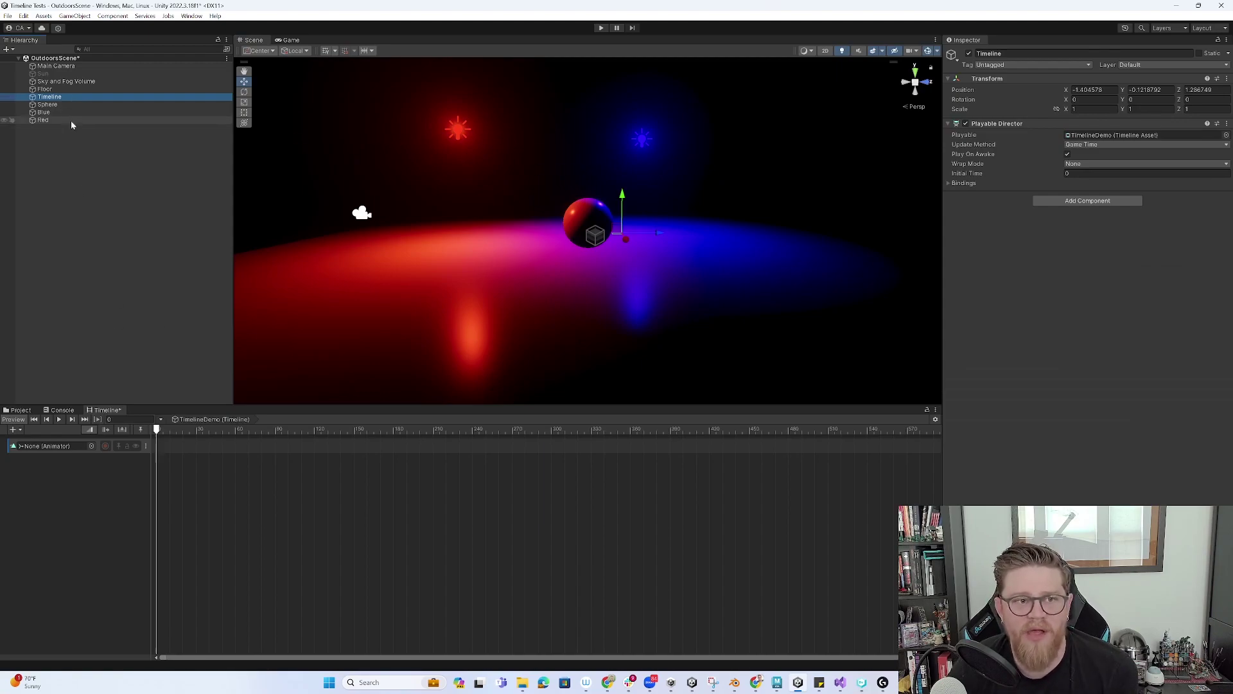
click(79, 462)
double_click(49, 446)
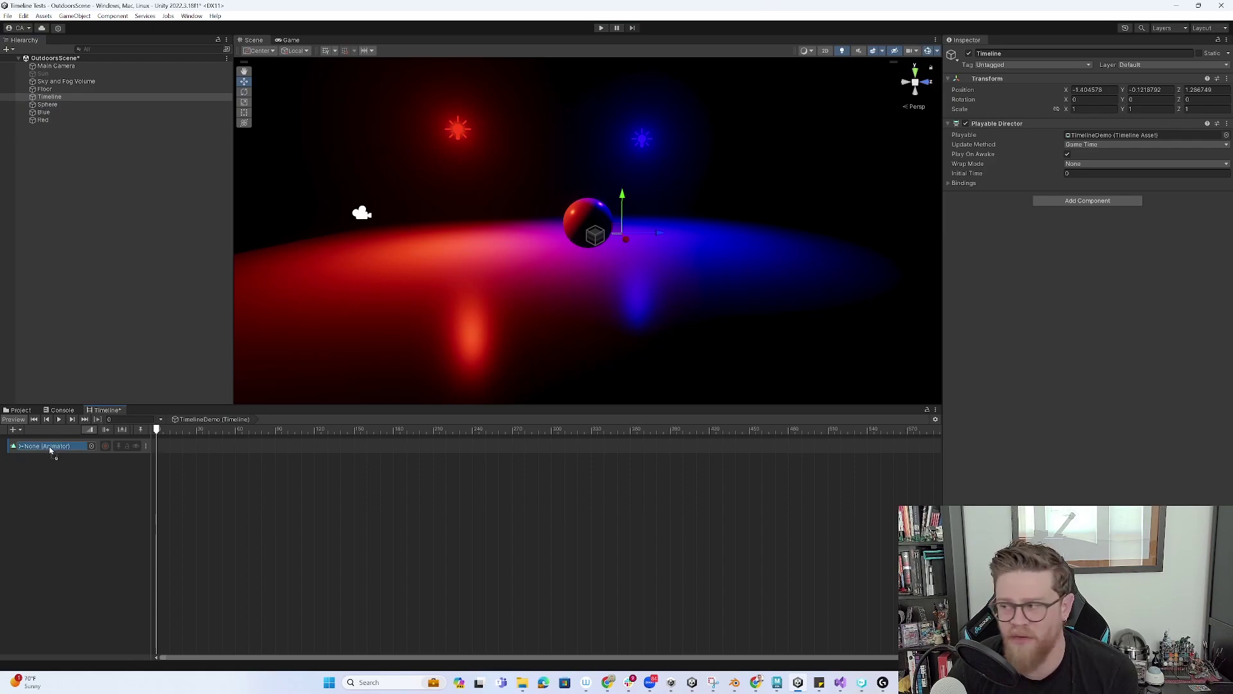
drag(50, 444, 51, 447)
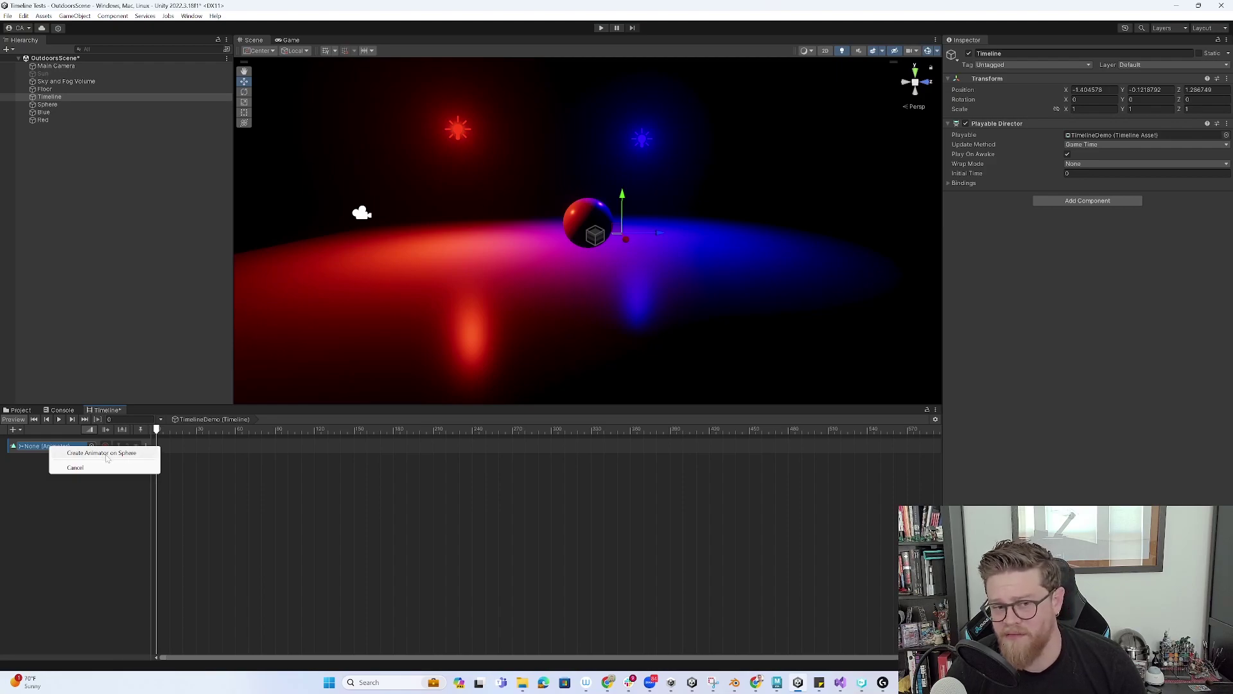
click(106, 454)
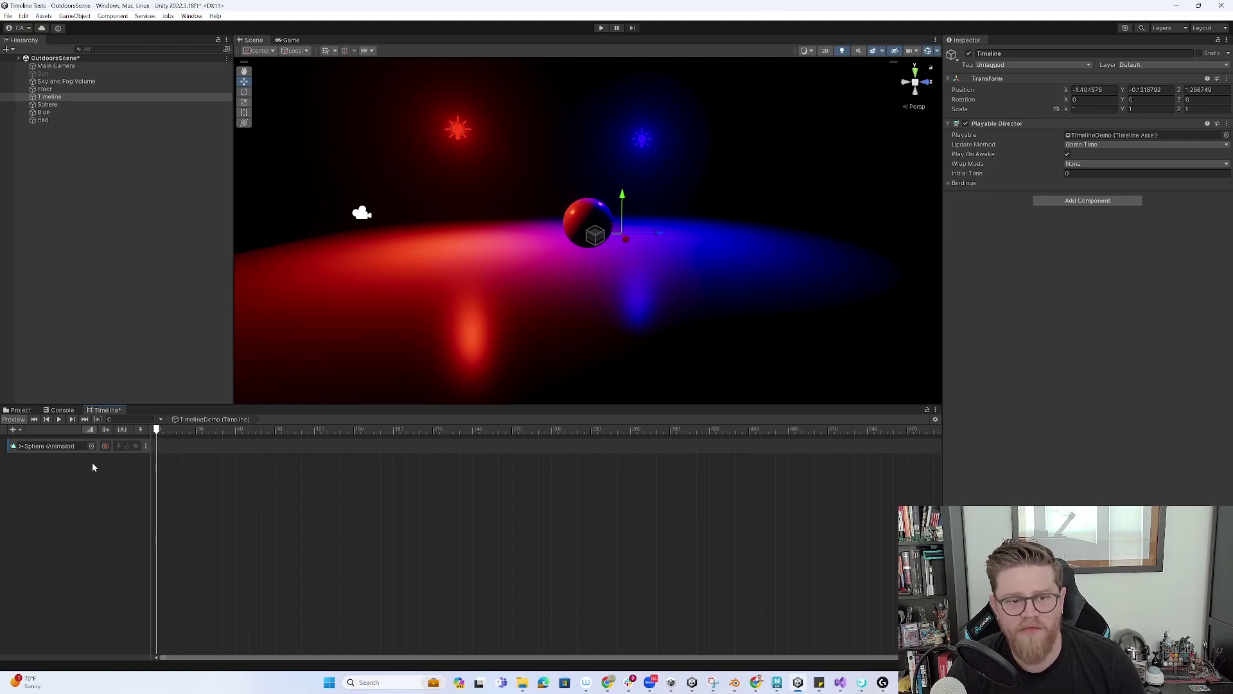
click(61, 104)
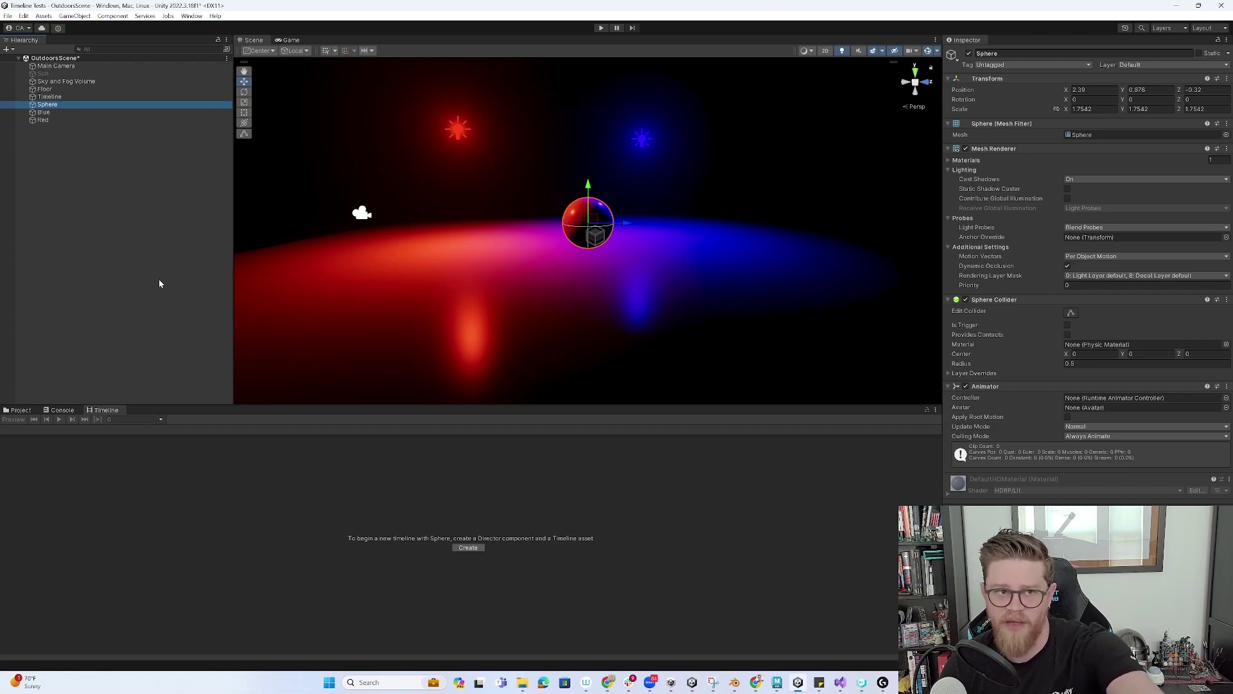
Drag the Sphere's Inspector Position Y up to about 3.01
click(50, 96)
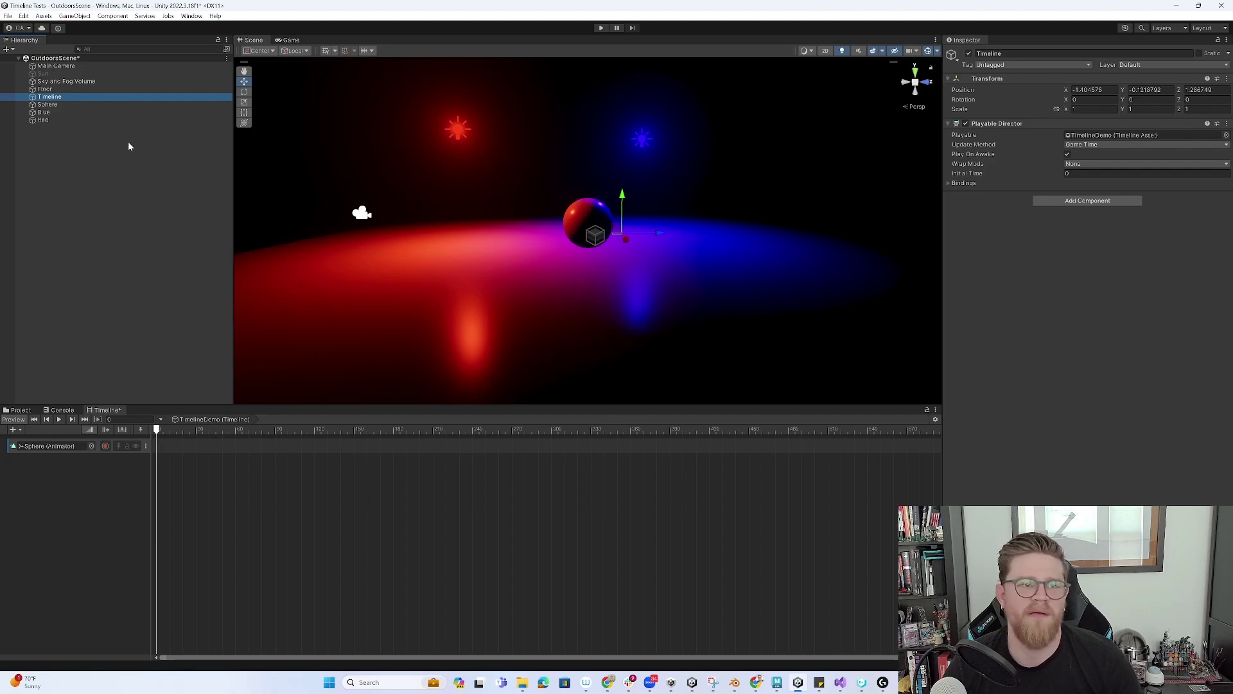
click(39, 104)
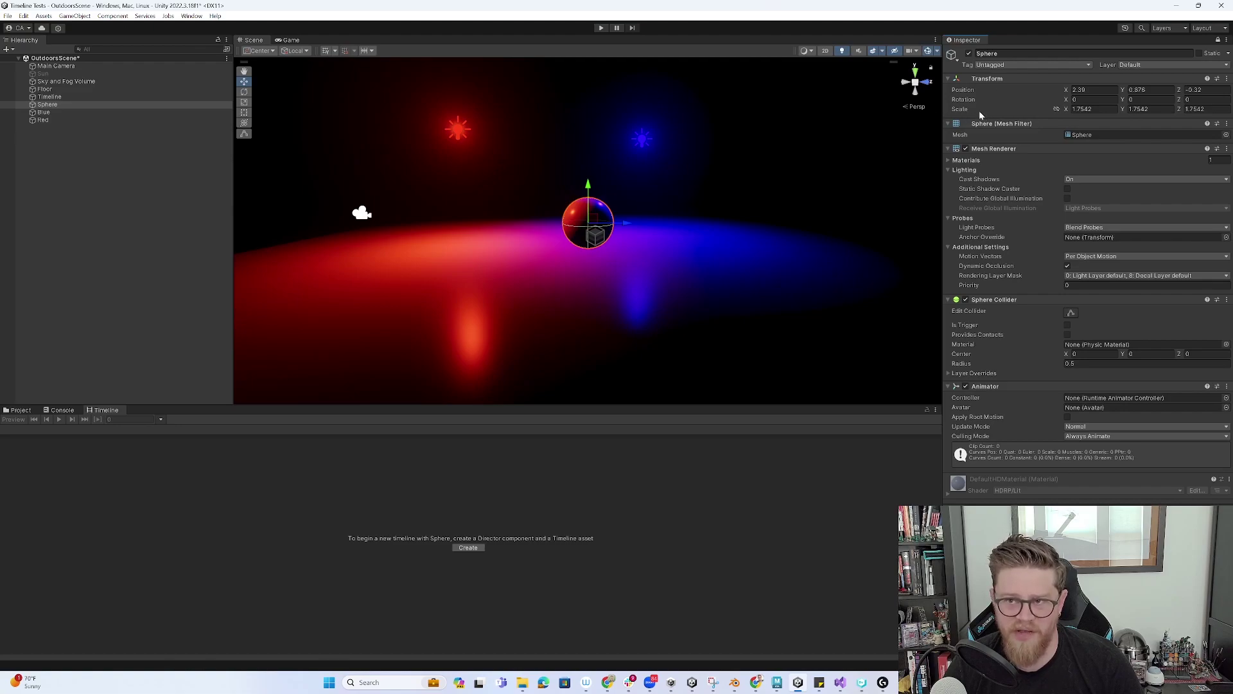
click(45, 96)
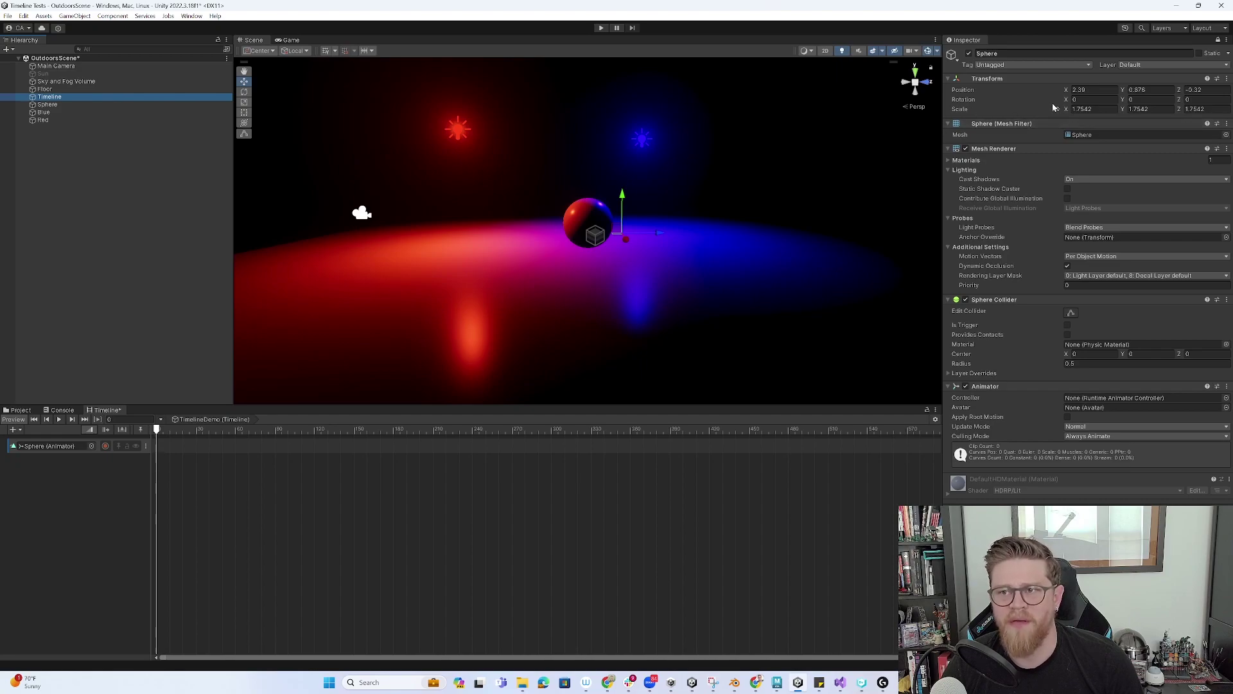
mouse_move(1121, 90)
mouse_down()
mouse_move(1110, 88)
mouse_move(1153, 90)
mouse_up()
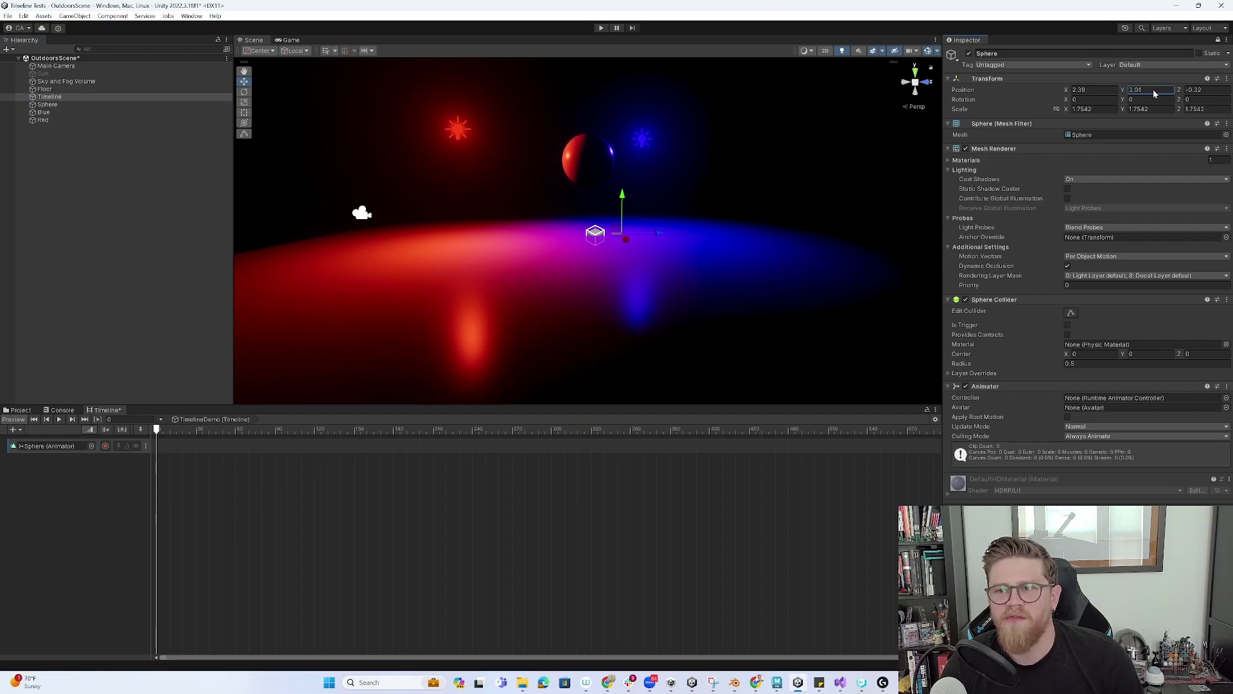
click(146, 447)
click(127, 469)
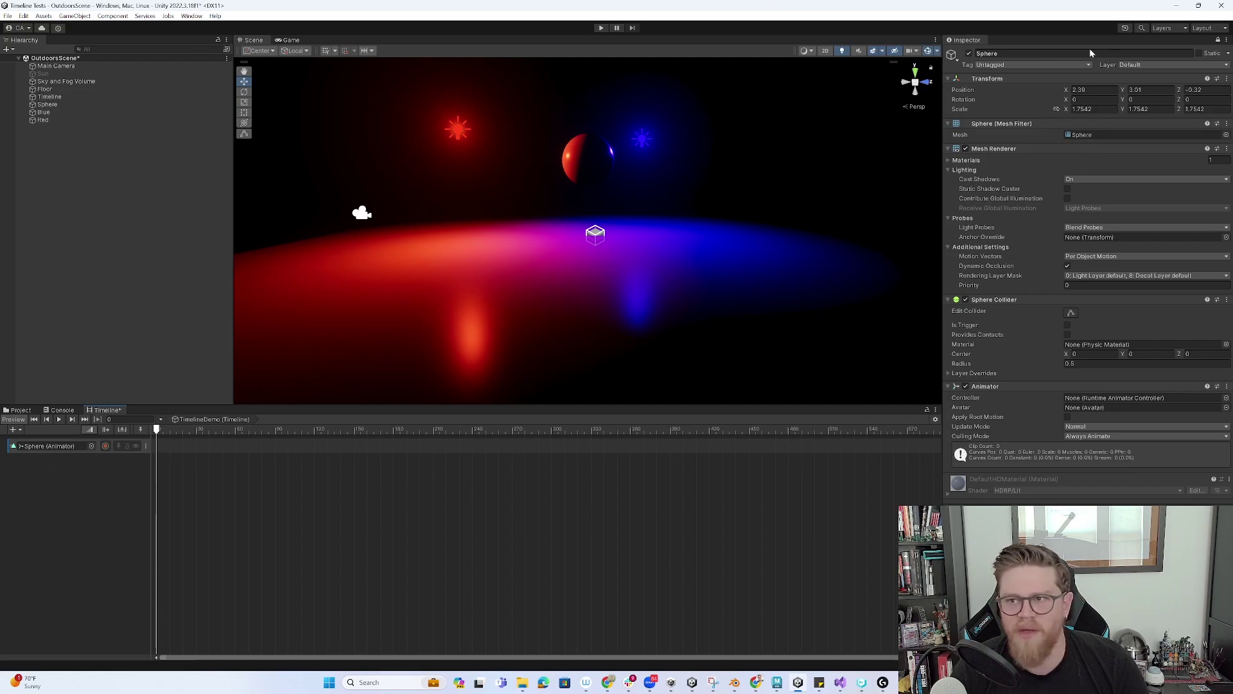
Start recording the Sphere track and key its Position and Scale at frame zero
click(180, 496)
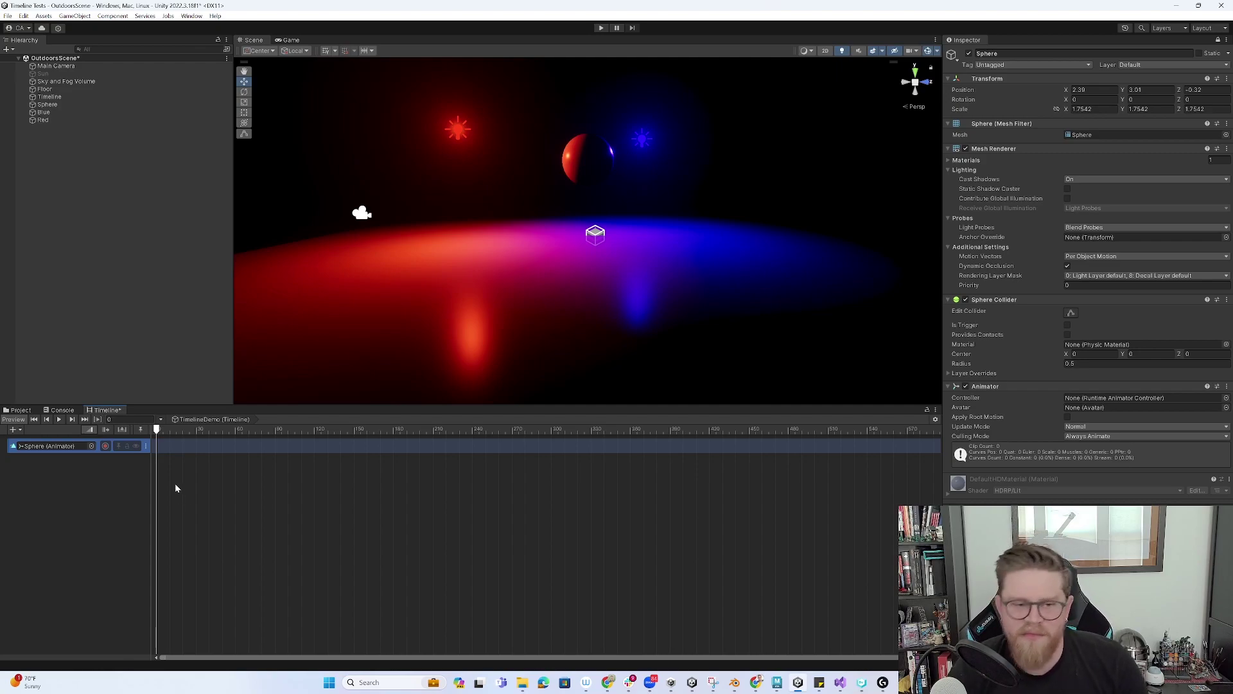
click(107, 446)
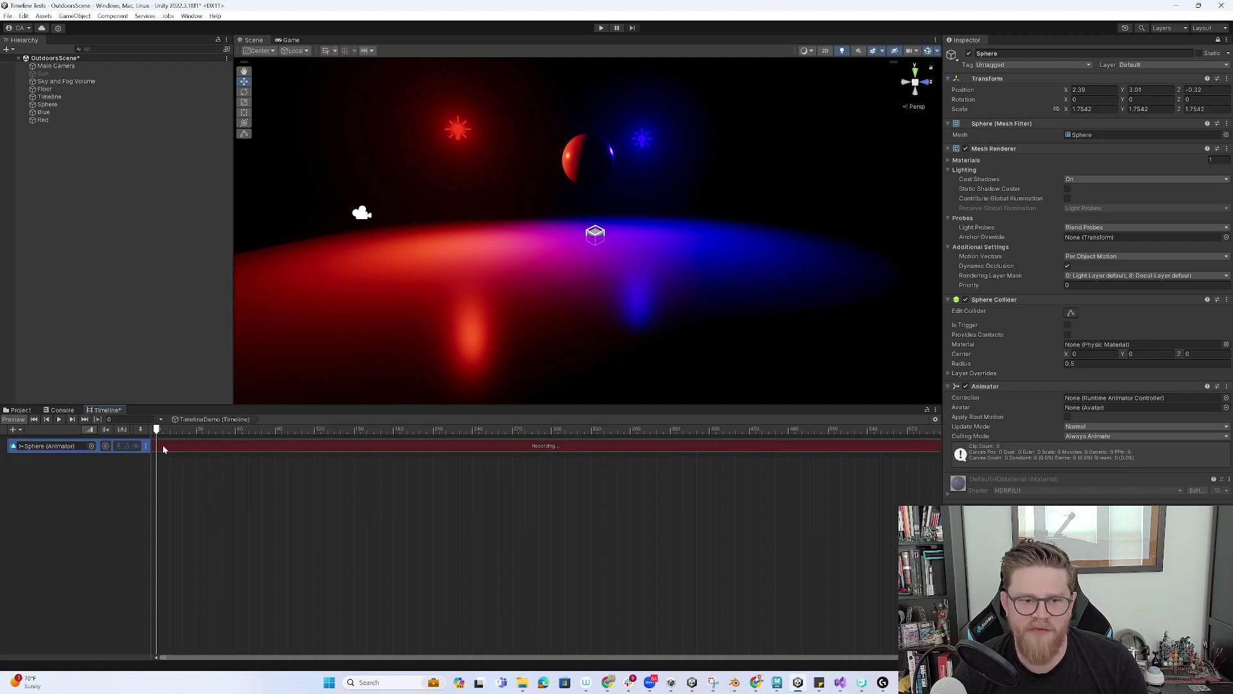
right_click(1017, 91)
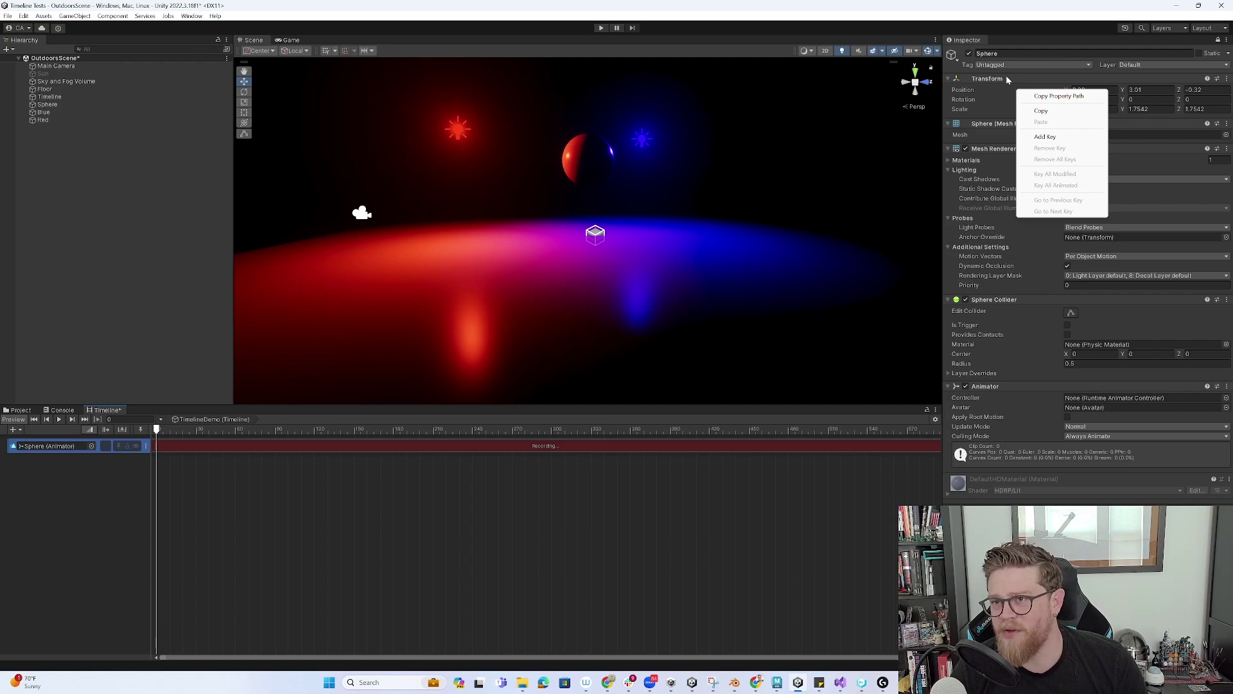
right_click(1008, 79)
click(990, 87)
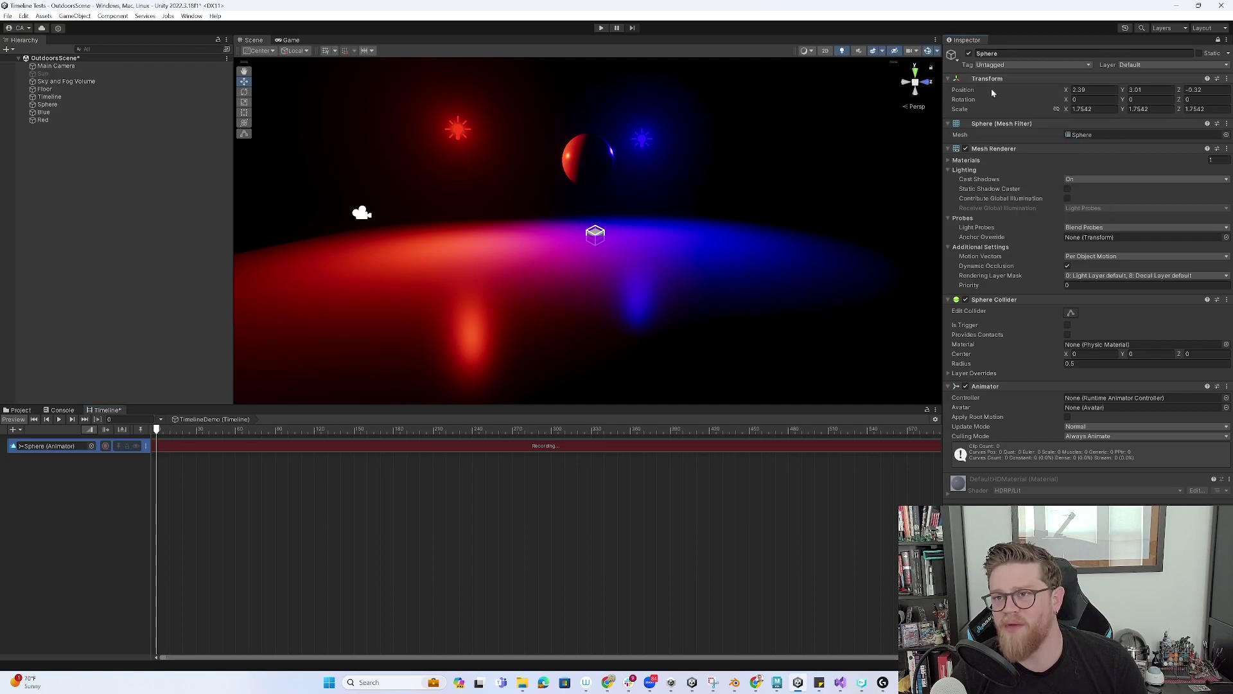
right_click(992, 89)
click(1021, 136)
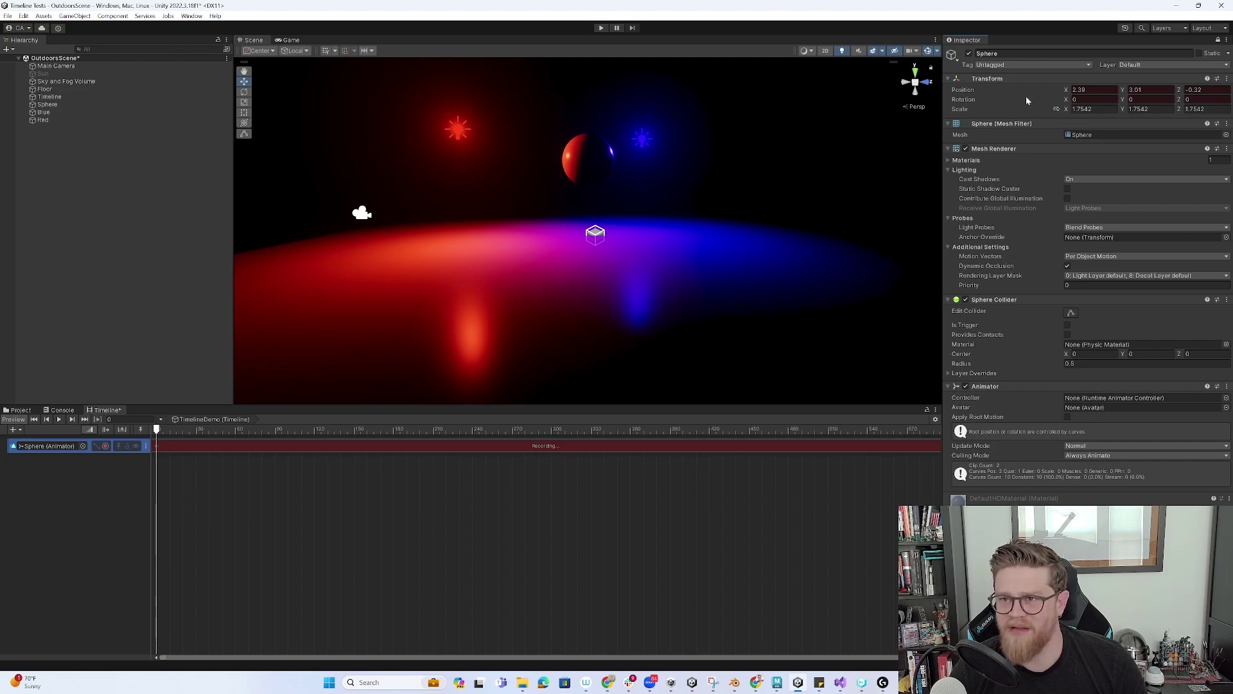
right_click(1013, 110)
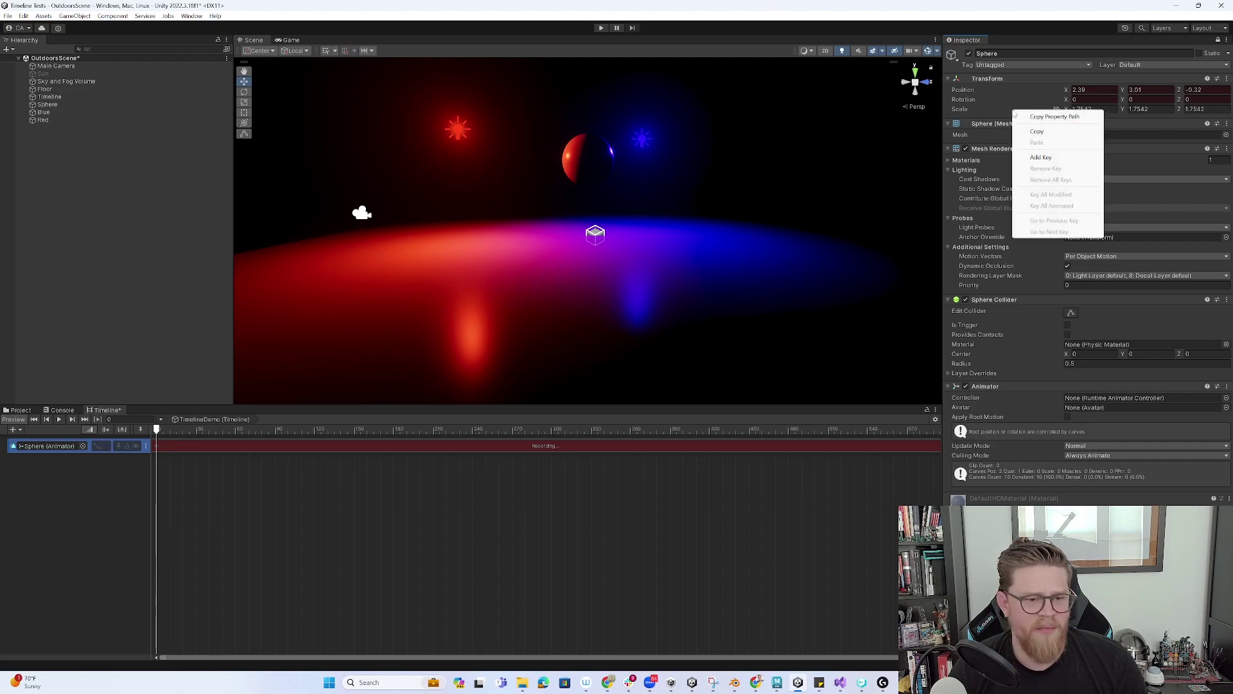
click(1041, 158)
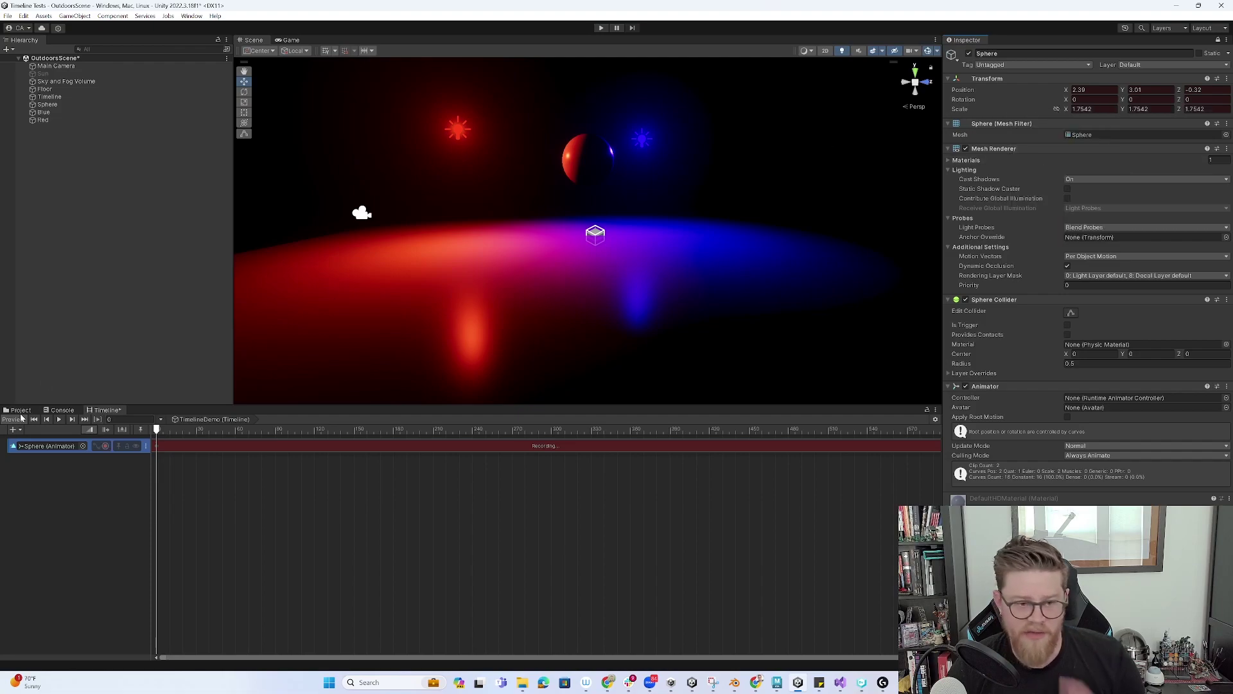
Show the Sphere track's curves and add a Scale key at frame 30
click(95, 447)
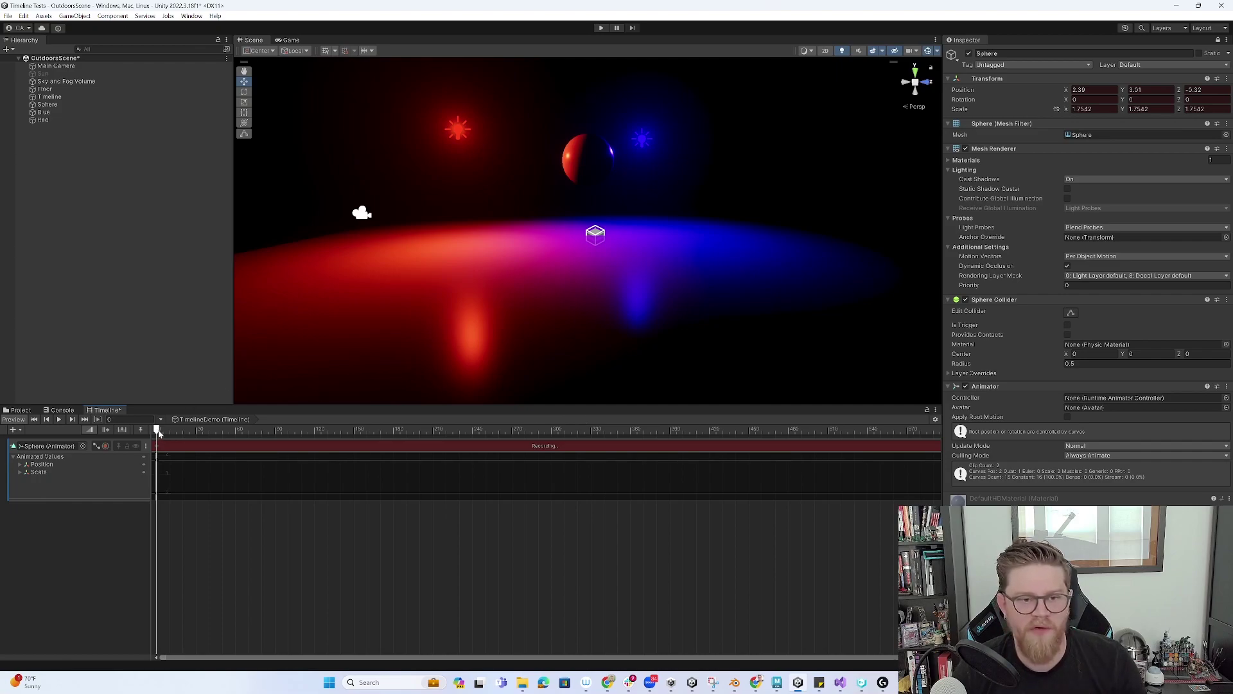
drag(161, 430, 196, 432)
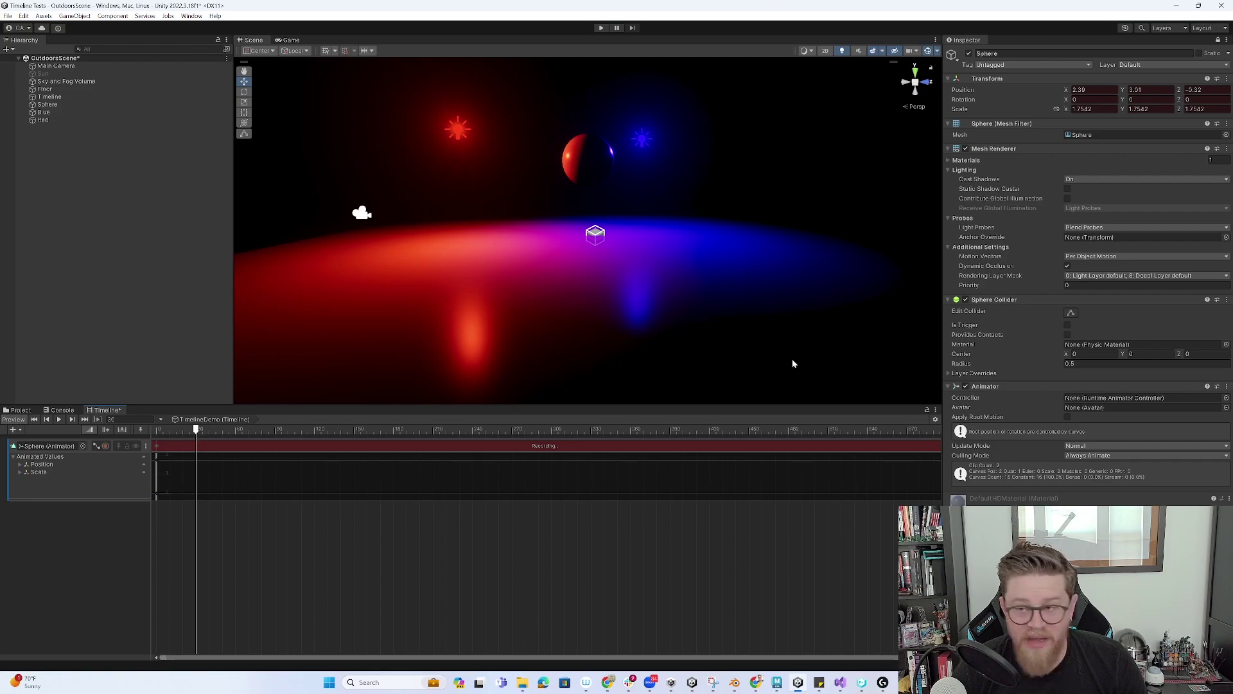
right_click(991, 89)
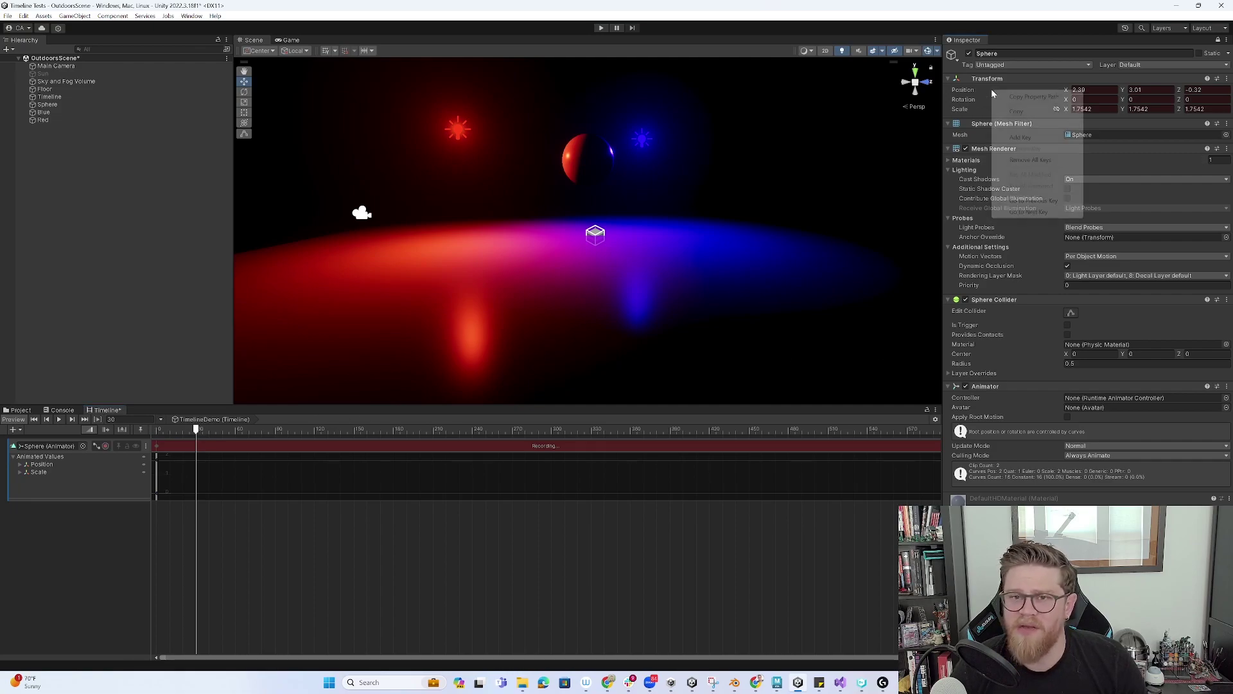
click(1017, 114)
right_click(1004, 112)
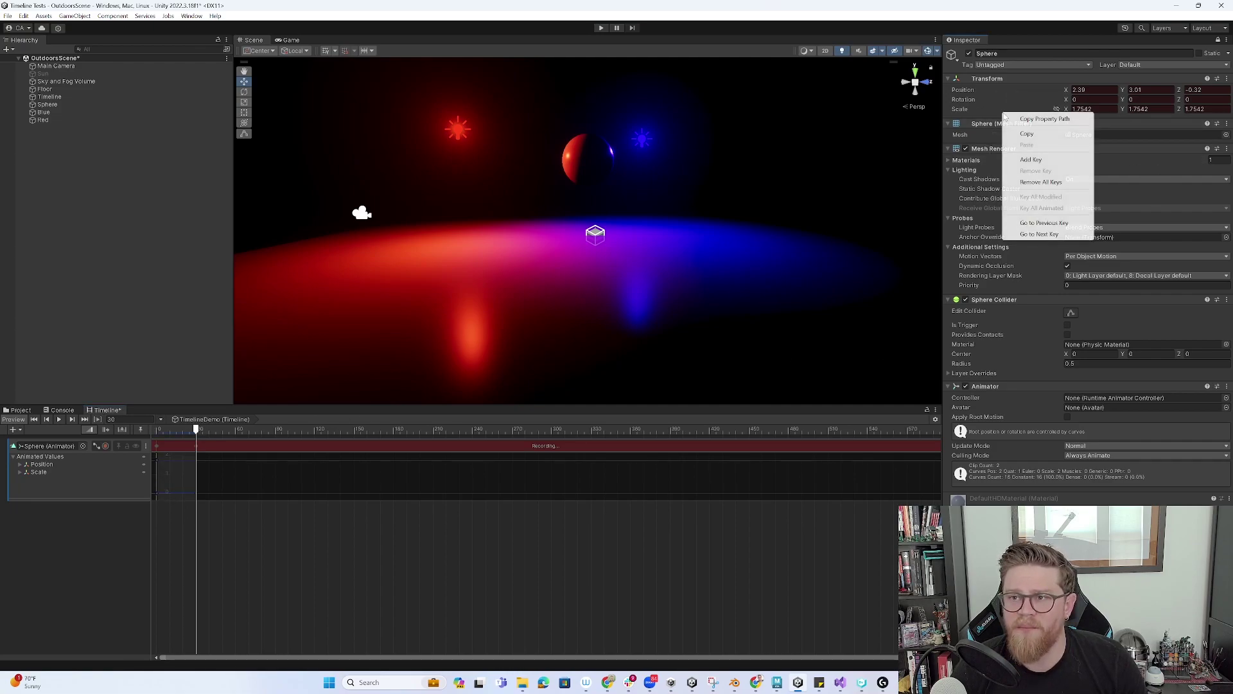
click(1029, 158)
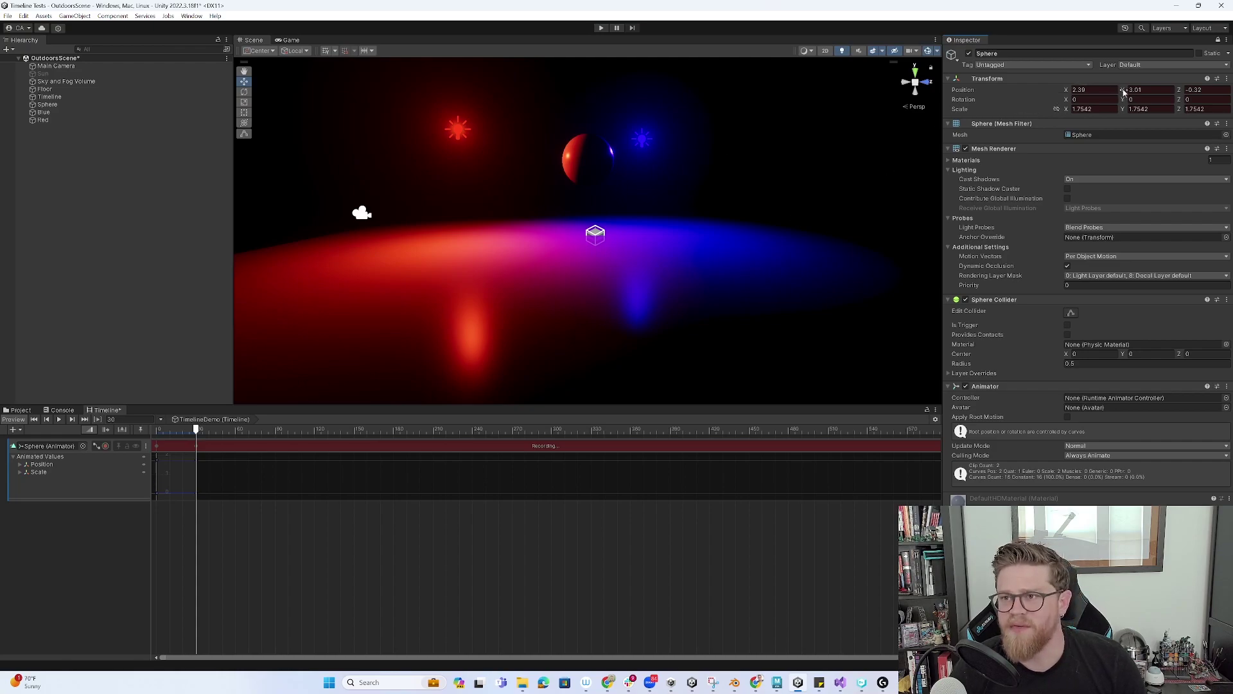
Lower the sphere to Position Y 0.85 and update its Position key
drag(1122, 91, 1089, 103)
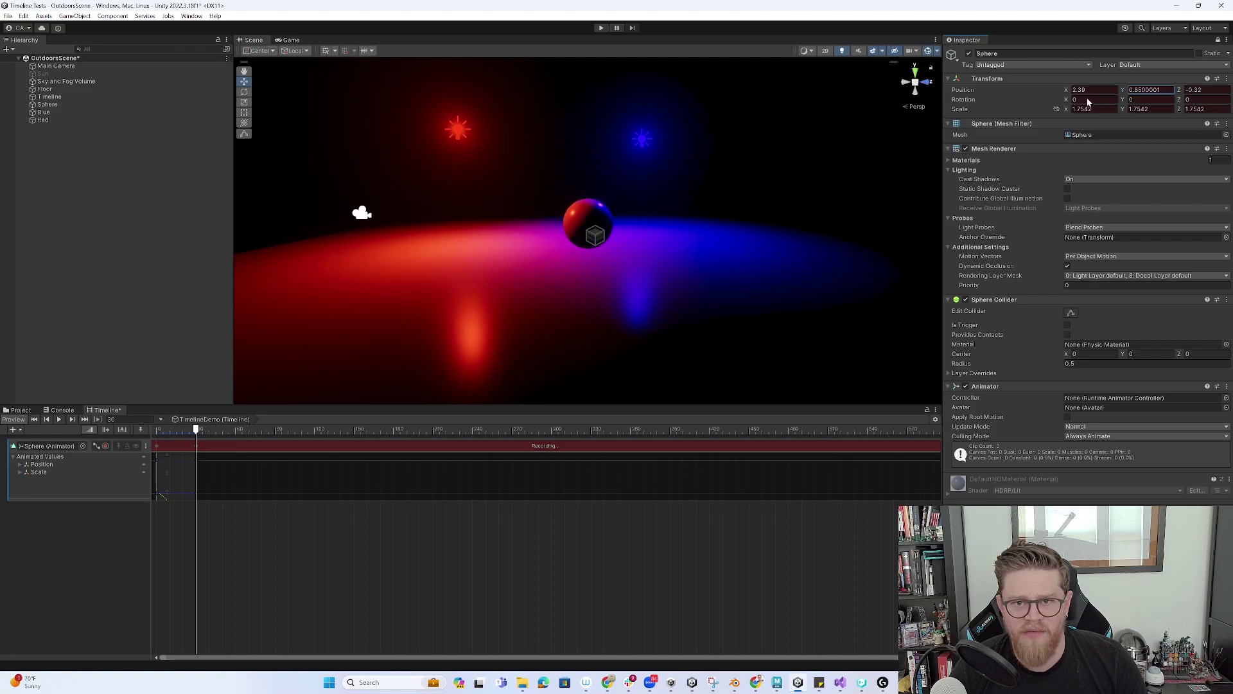
right_click(1007, 91)
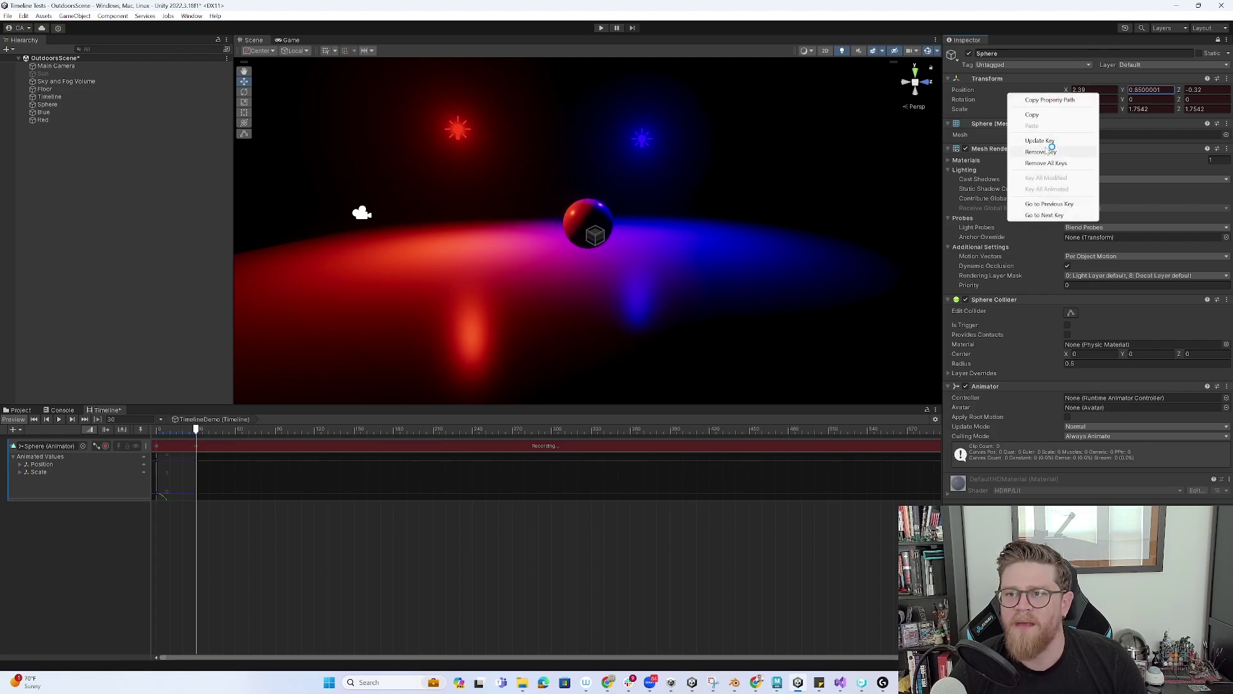
click(1052, 145)
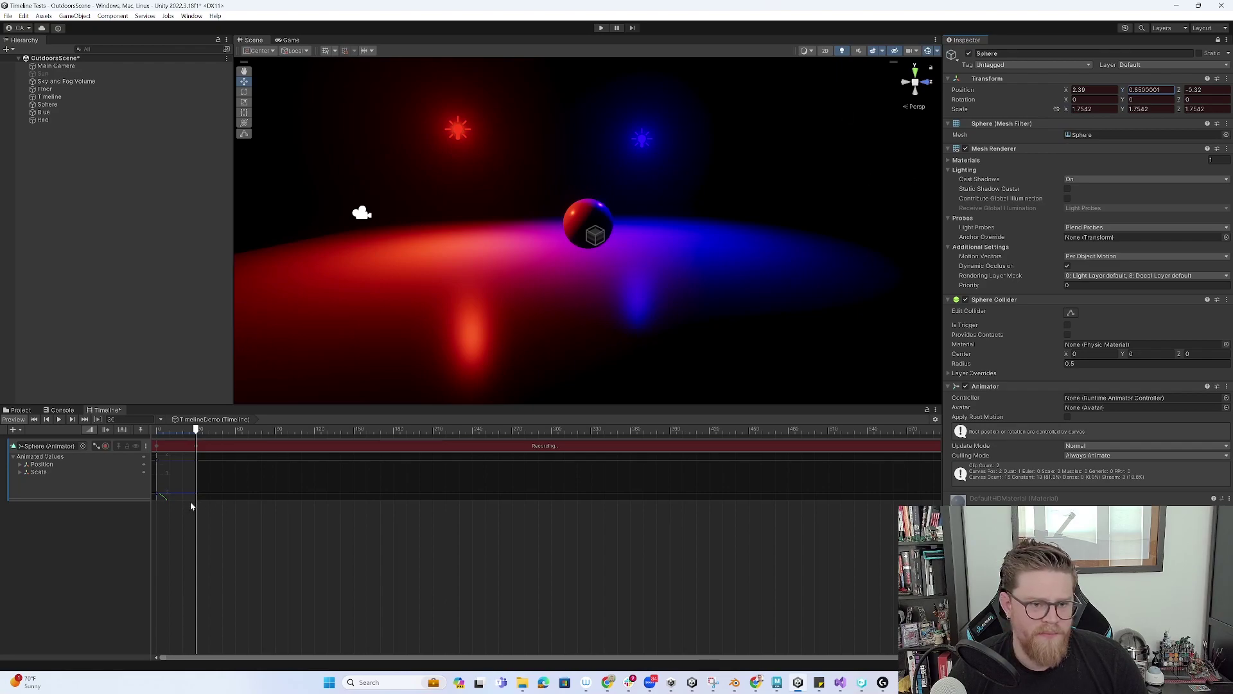
scroll(176, 481, down, 2)
ctrl+scroll(177, 481, up, 2)
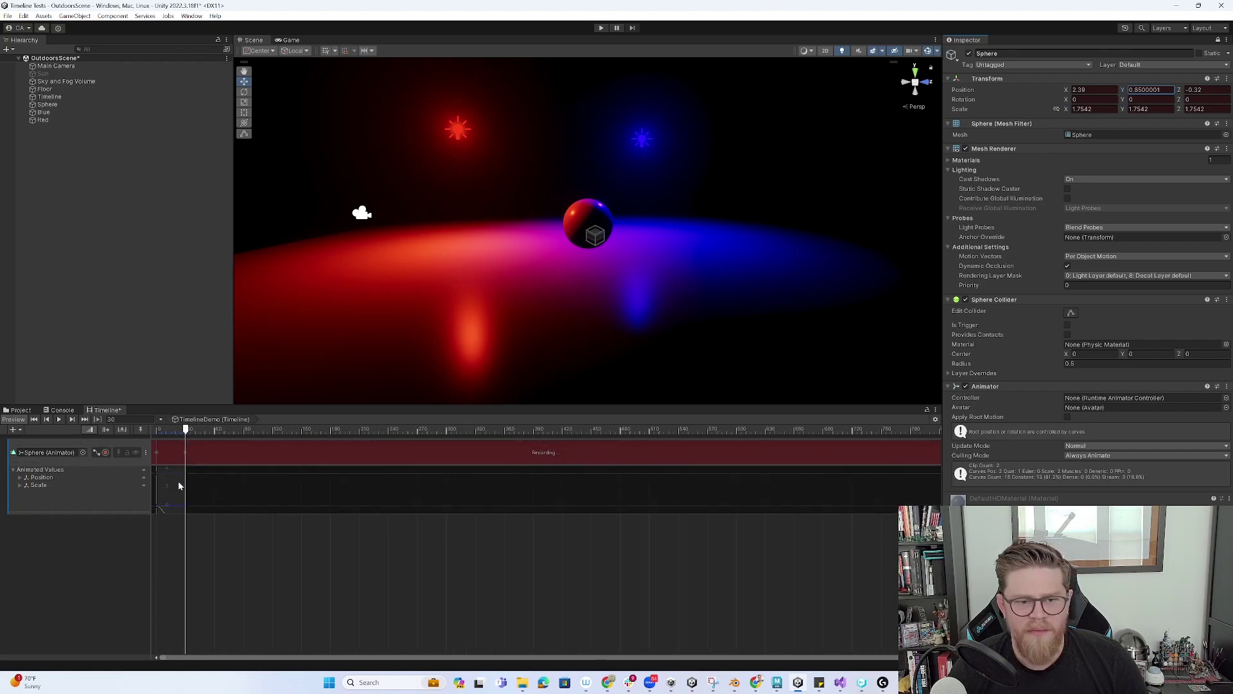
ctrl+scroll(177, 481, up, 2)
ctrl+scroll(193, 498, up, 2)
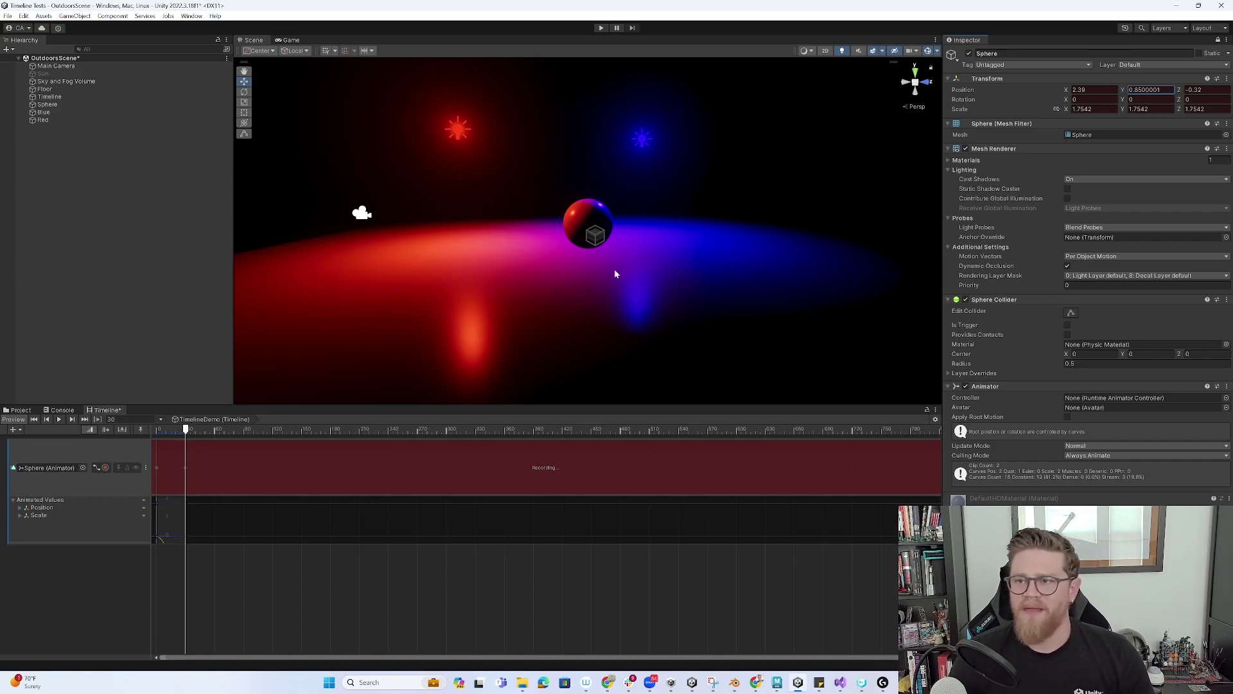
At frame 33, squash the sphere to Scale Y 1.17 and lower Position Y to 0.49
drag(186, 431, 191, 430)
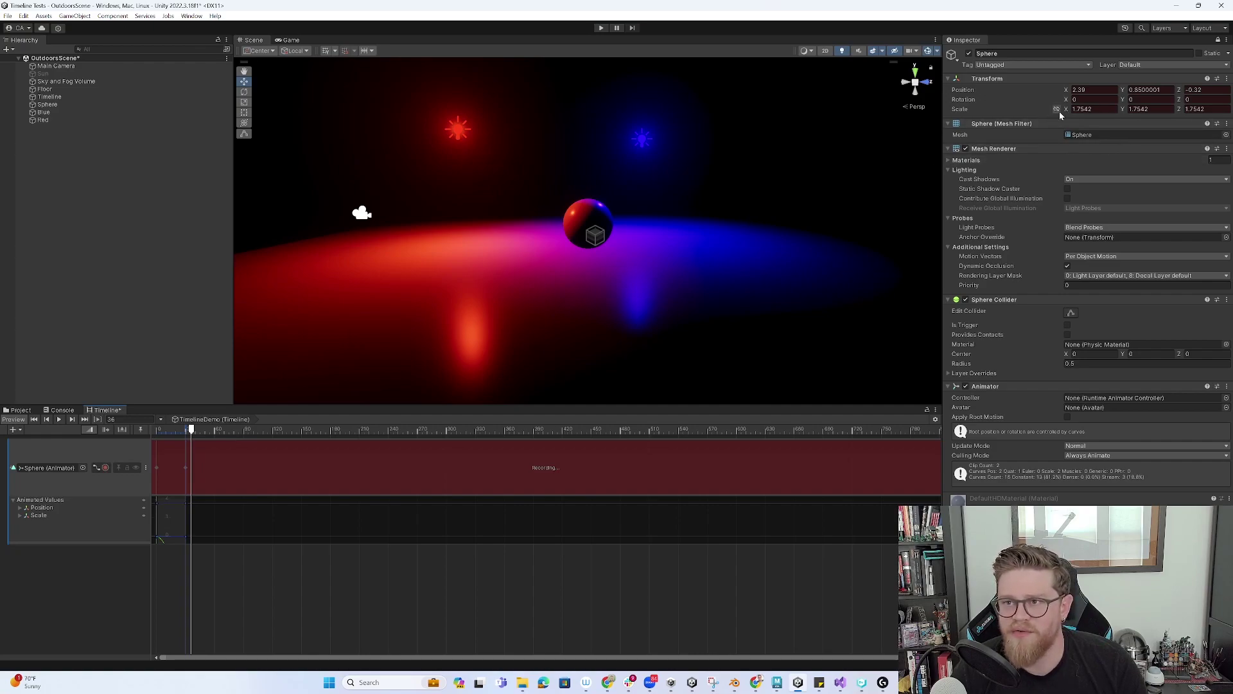
click(1147, 108)
text(1.17)
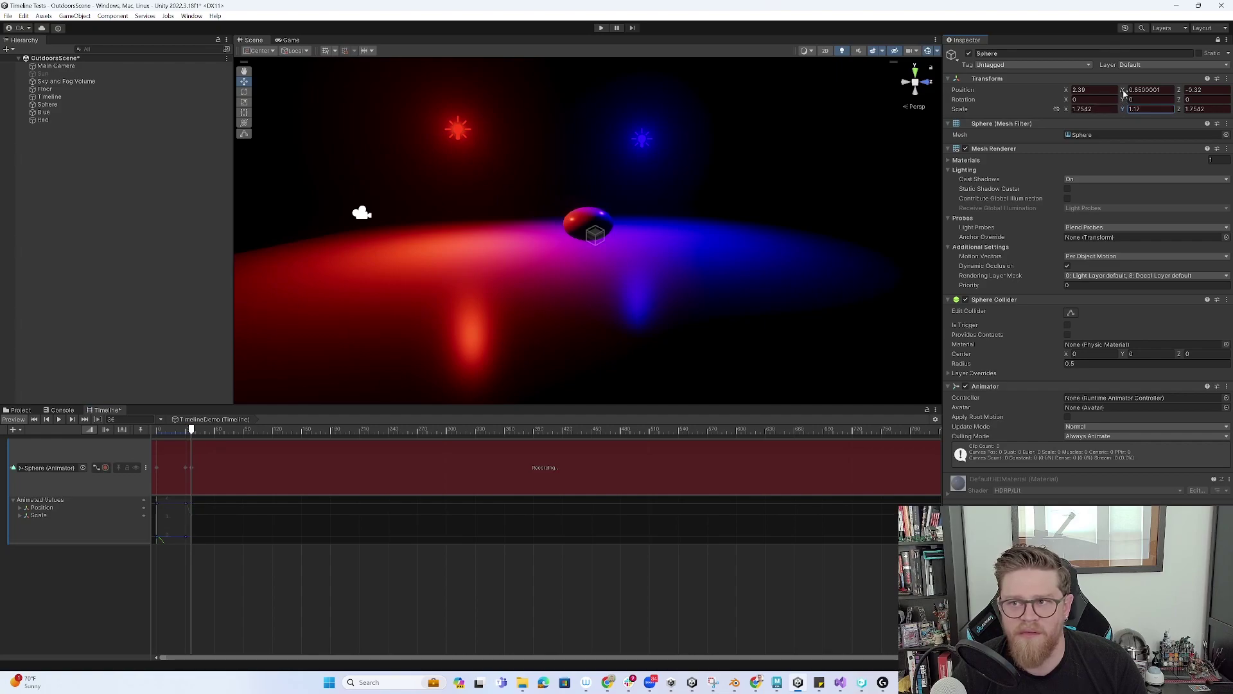
key(Return)
drag(1120, 93, 1117, 93)
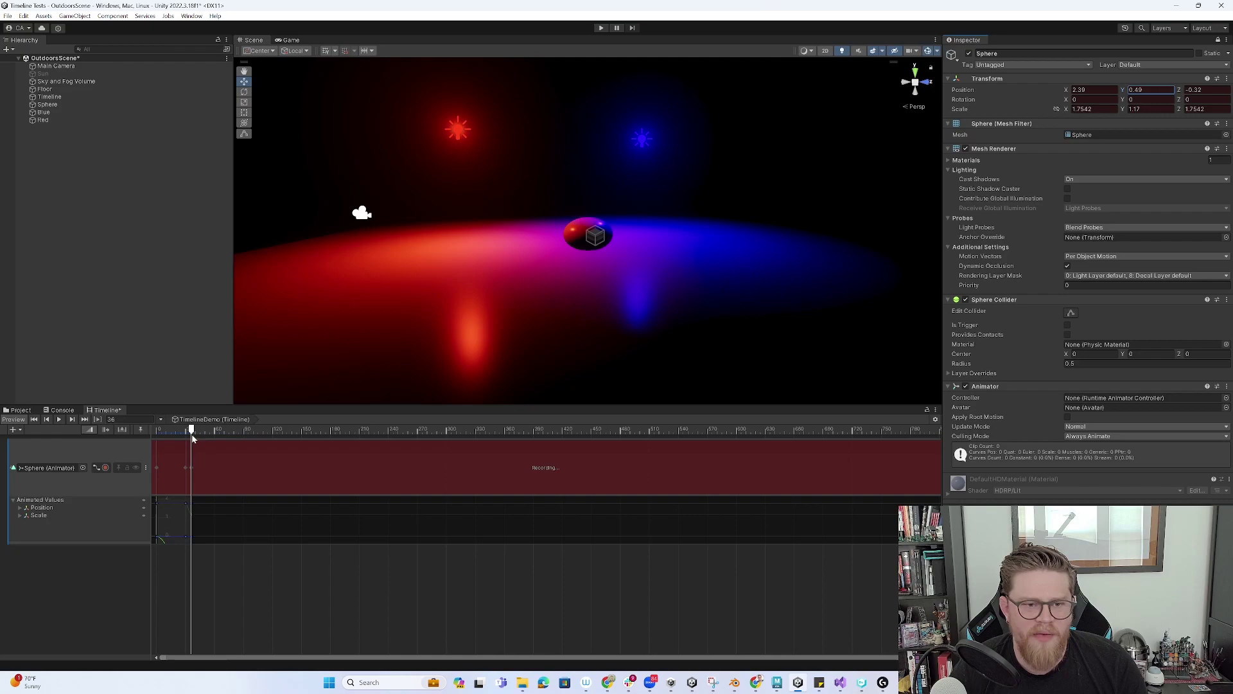
Copy the Sphere's frame-30 Transform and paste its values at frame 42
drag(192, 437, 186, 431)
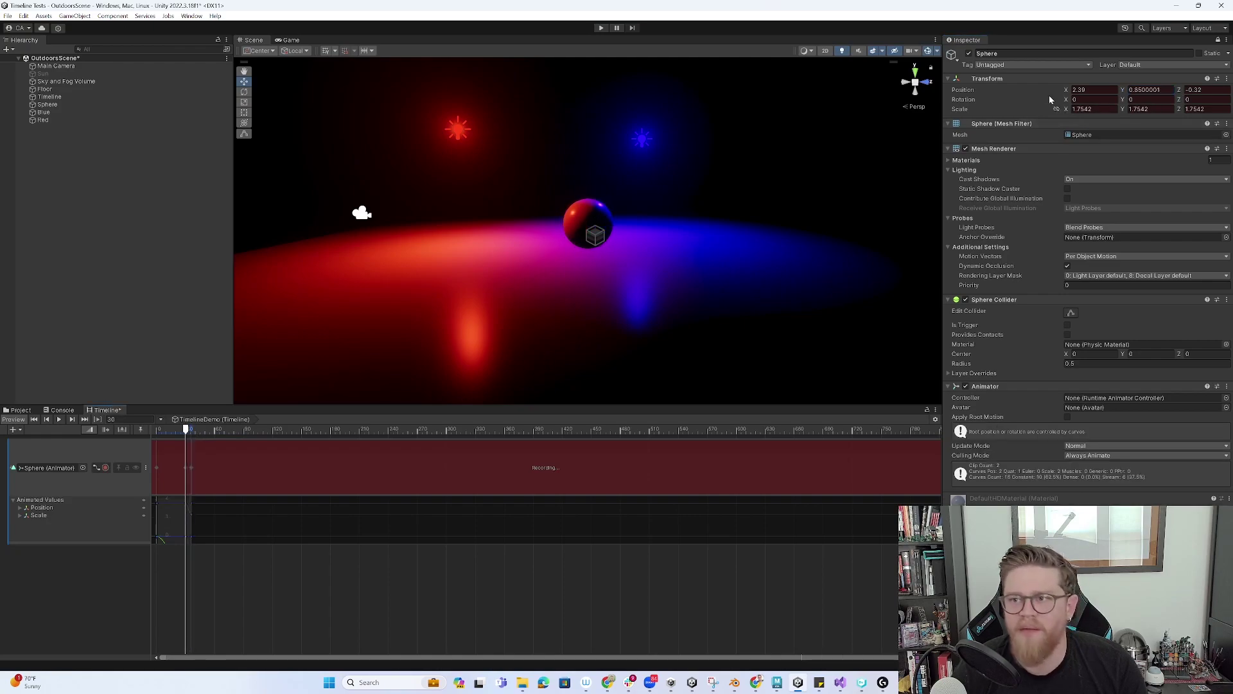
right_click(1016, 92)
right_click(1009, 78)
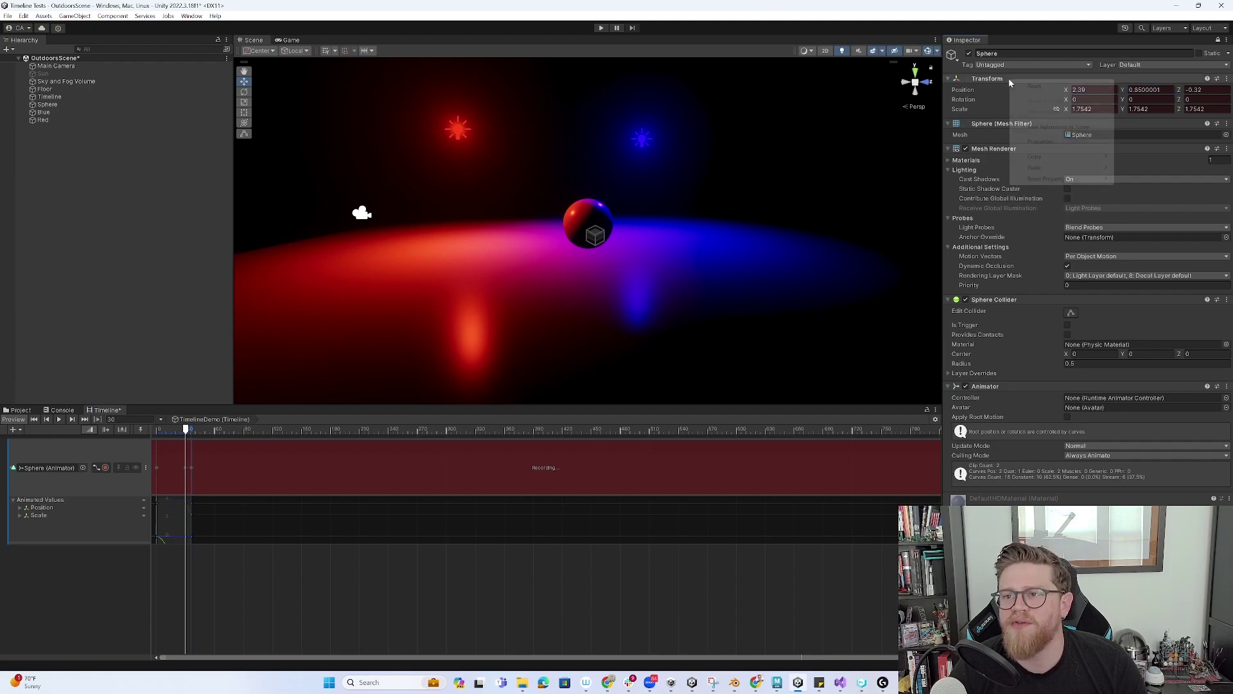
mouse_move(1034, 157)
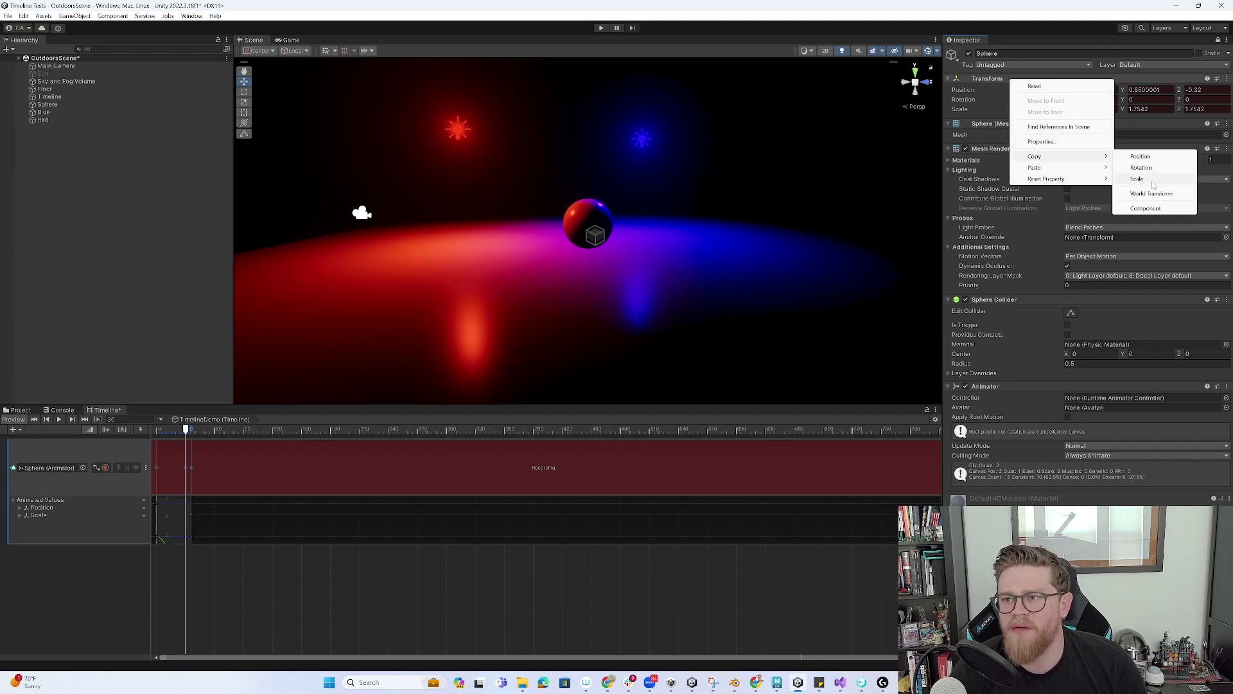
click(1151, 194)
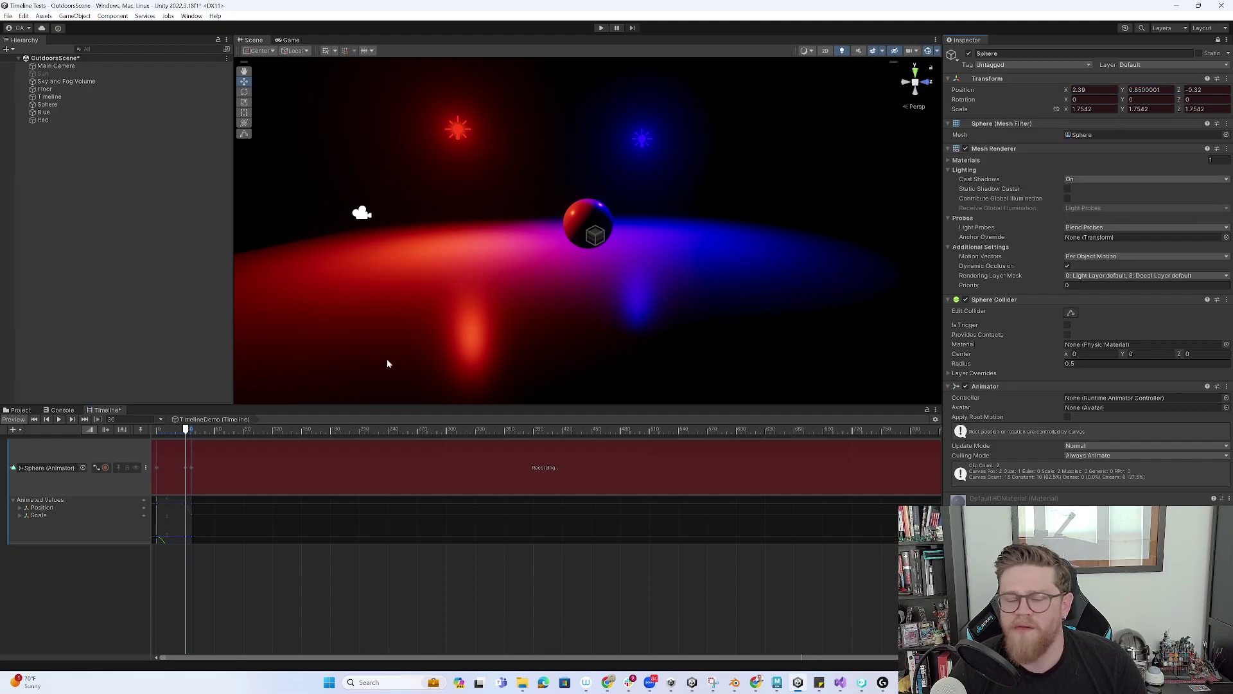
drag(186, 430, 198, 430)
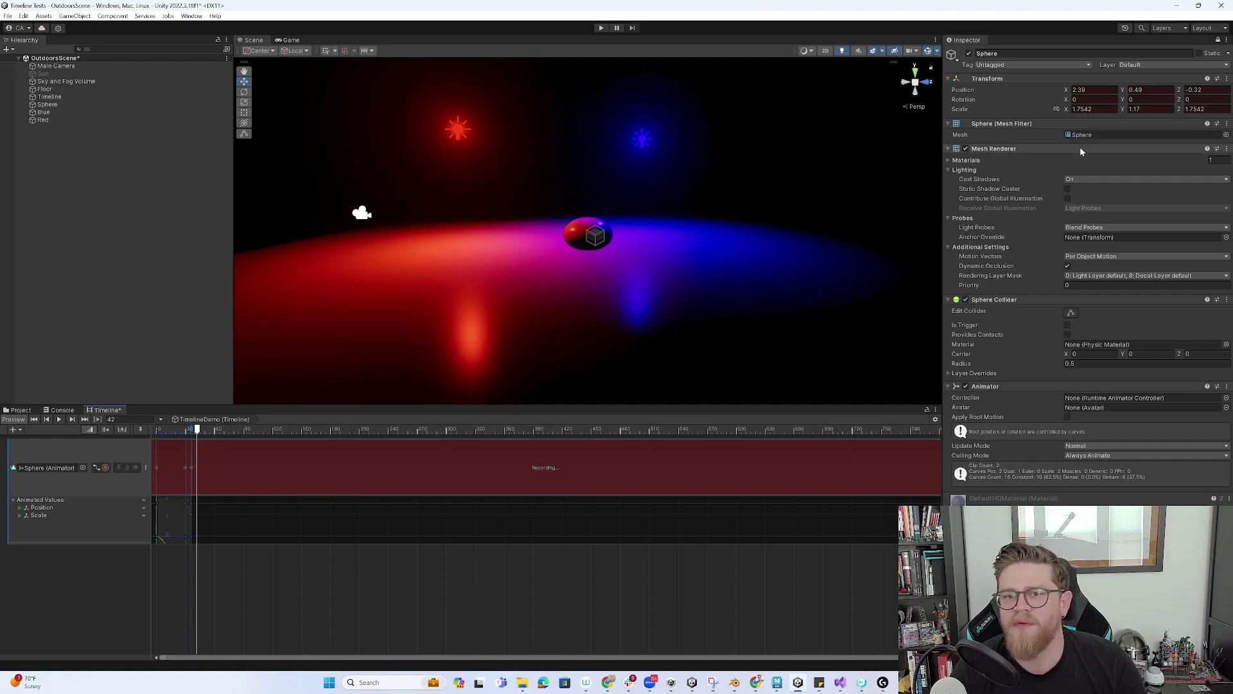
right_click(1013, 88)
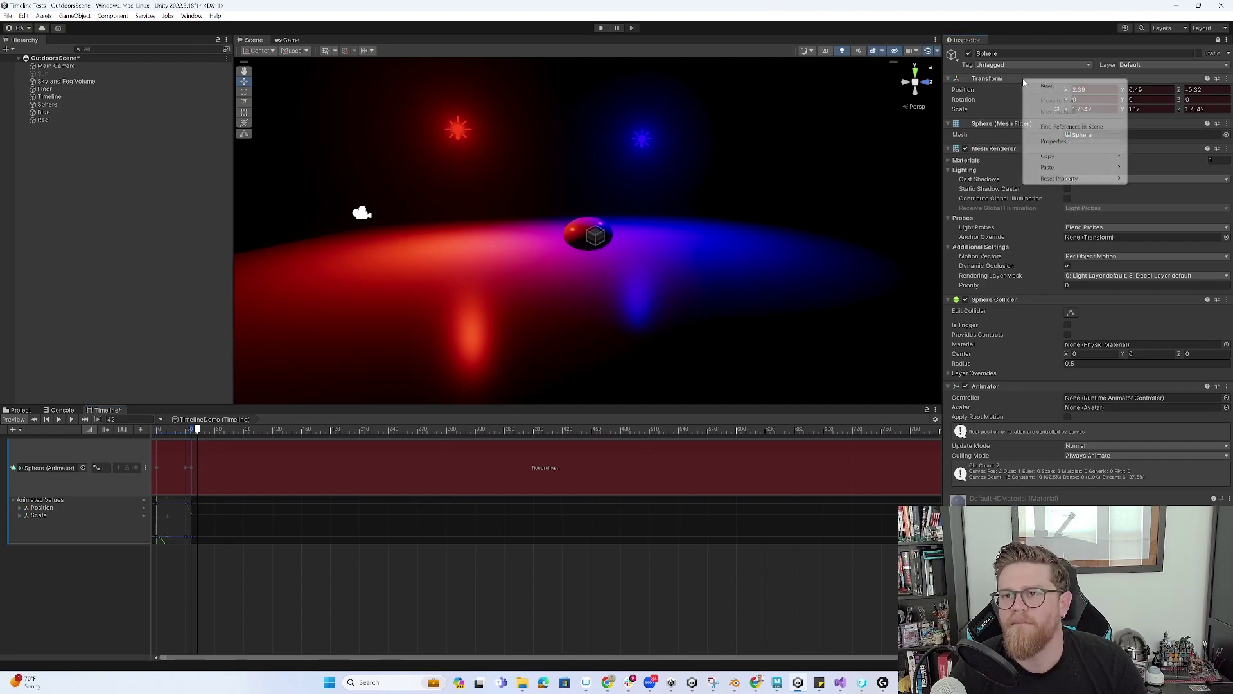
mouse_move(1050, 167)
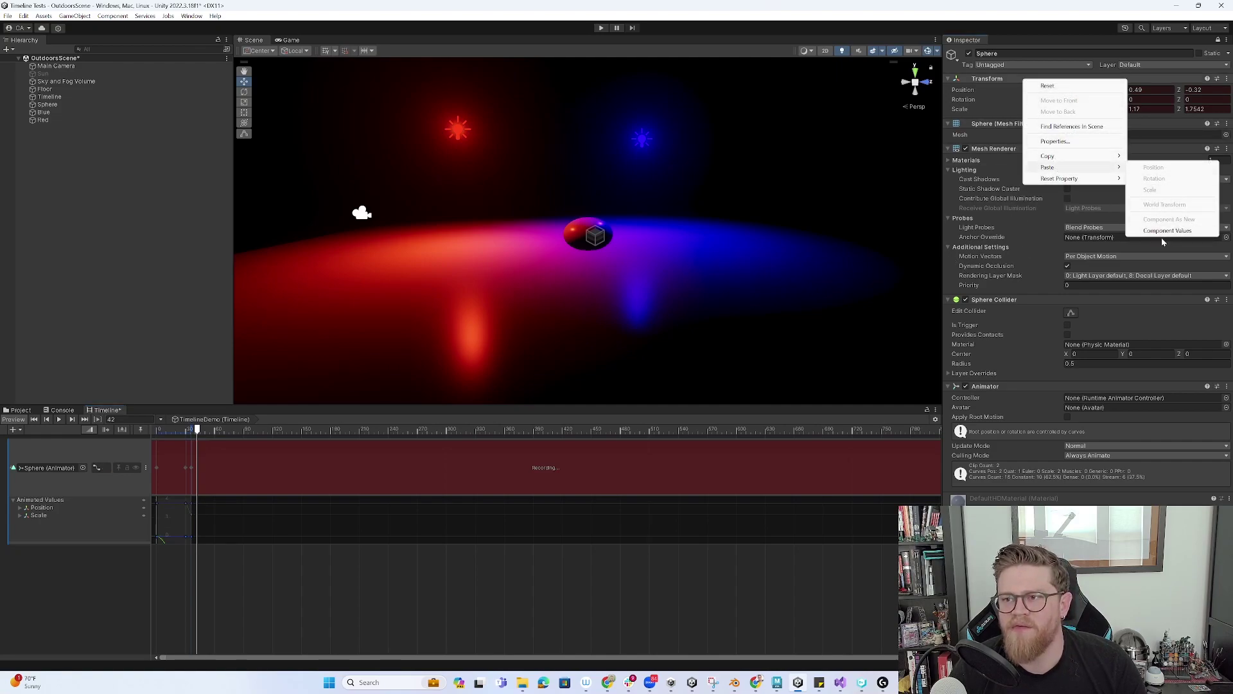
click(1161, 233)
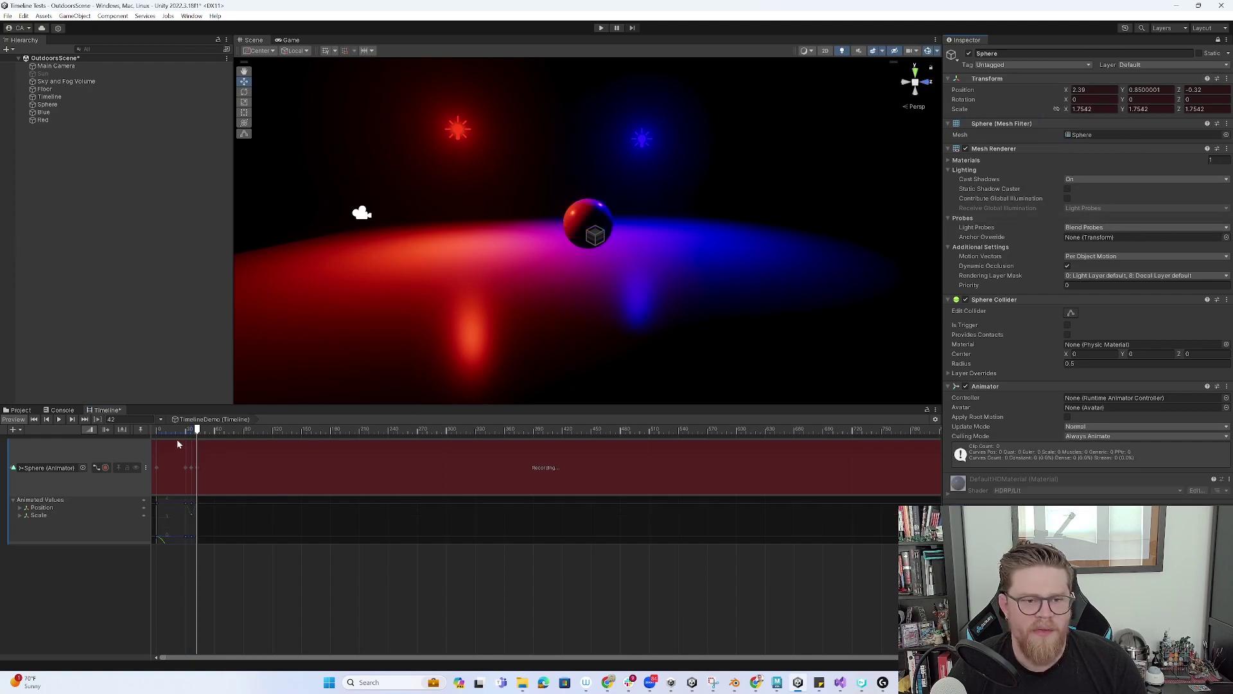
drag(181, 433, 157, 431)
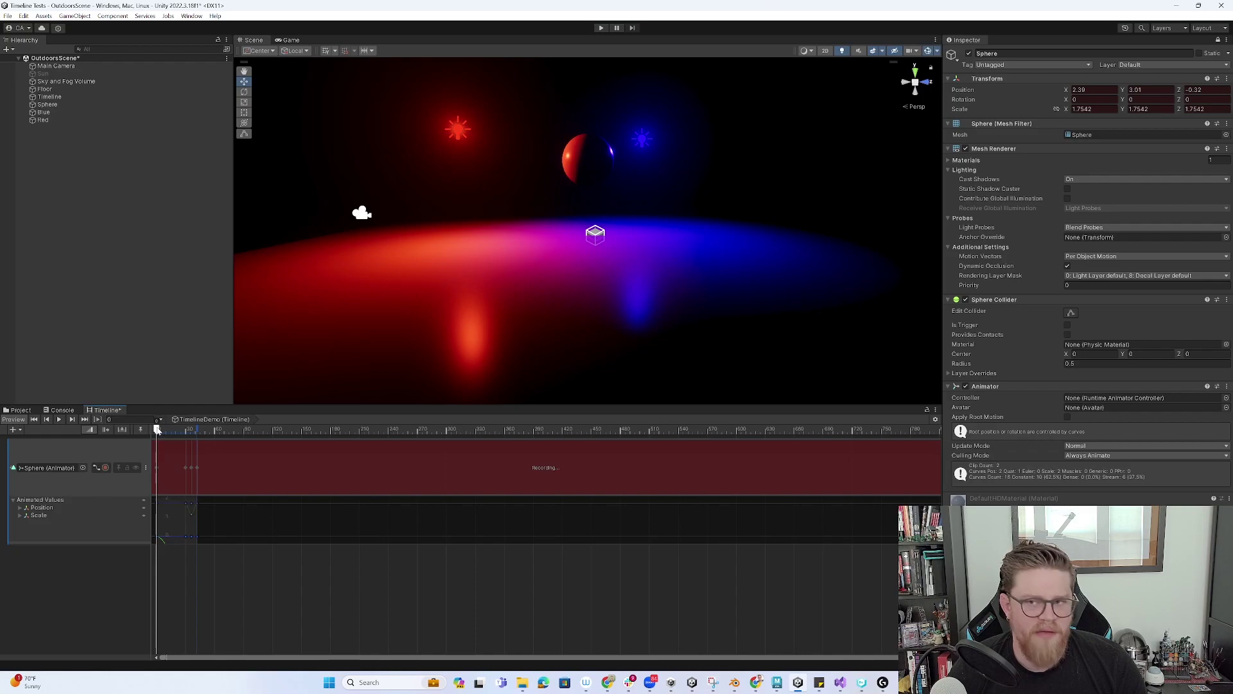
Raise the recording sphere to Position Y 1.57 at a later bounce frame
drag(158, 430, 221, 437)
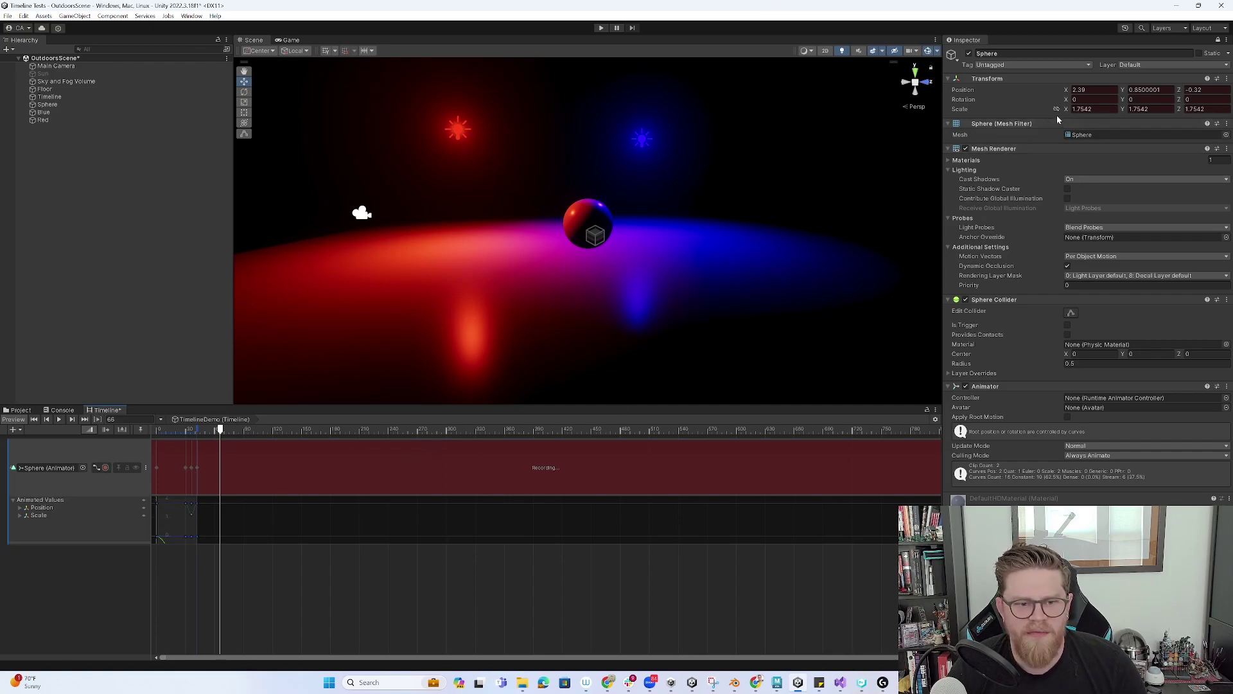
click(1142, 89)
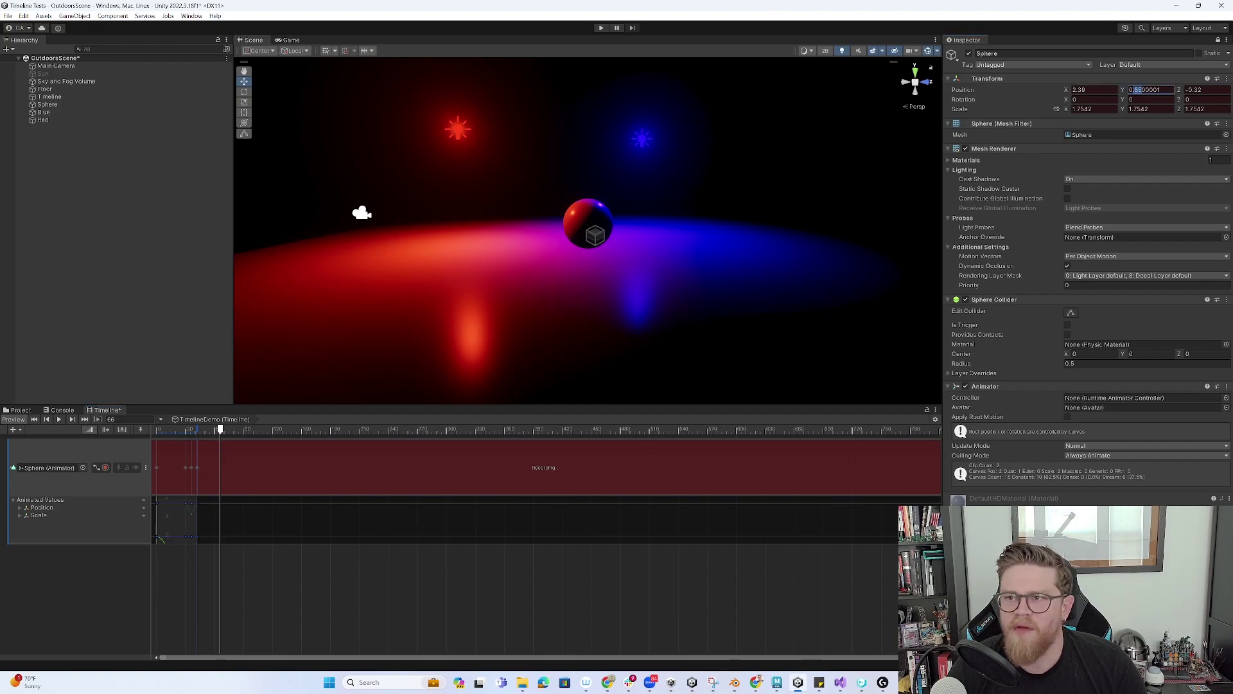
drag(1125, 91, 1144, 91)
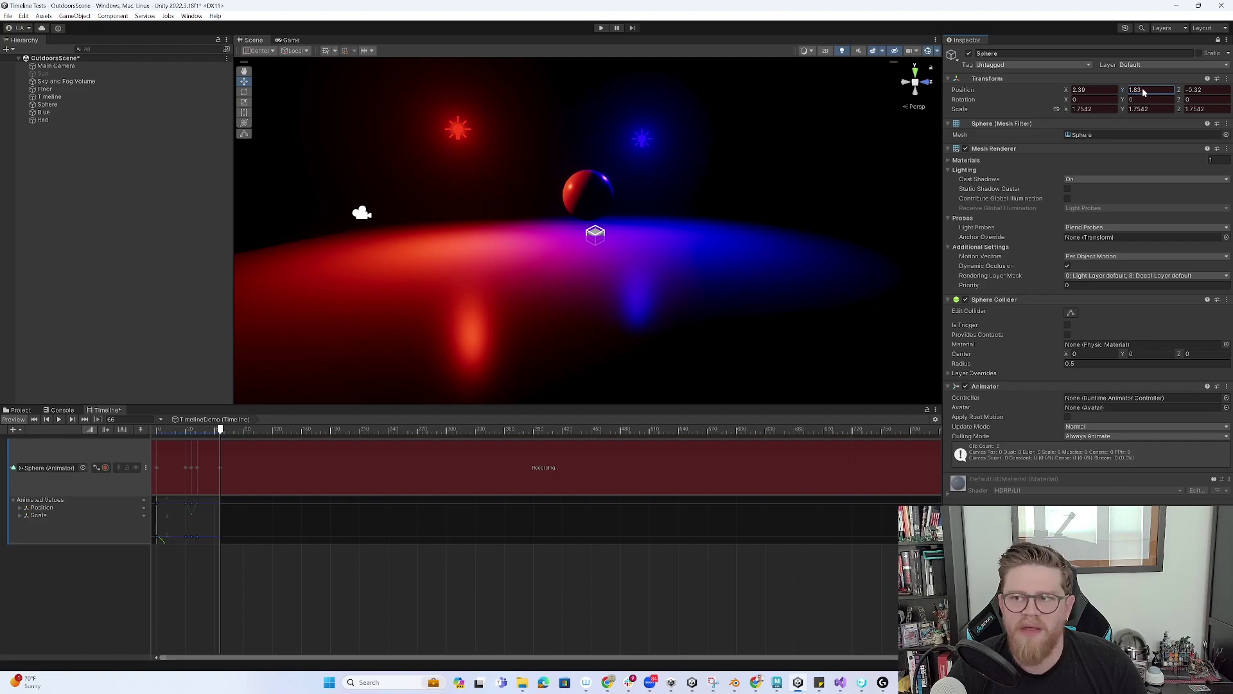
drag(1144, 91, 1127, 91)
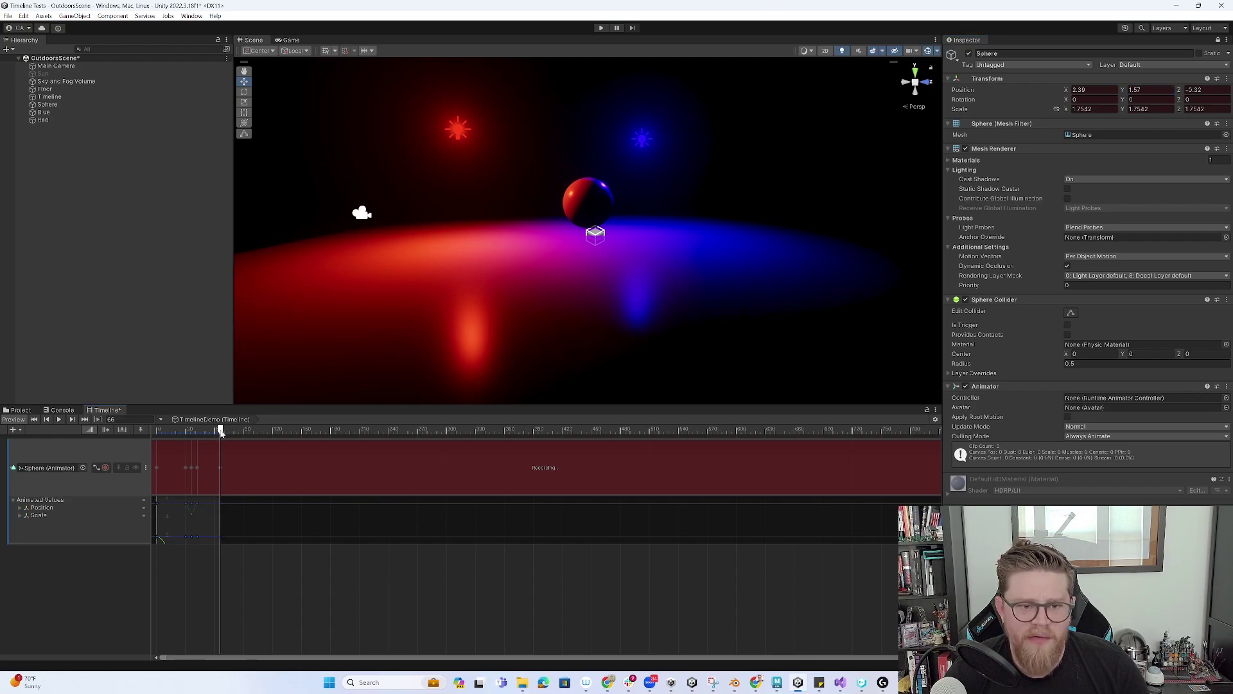
drag(220, 430, 237, 433)
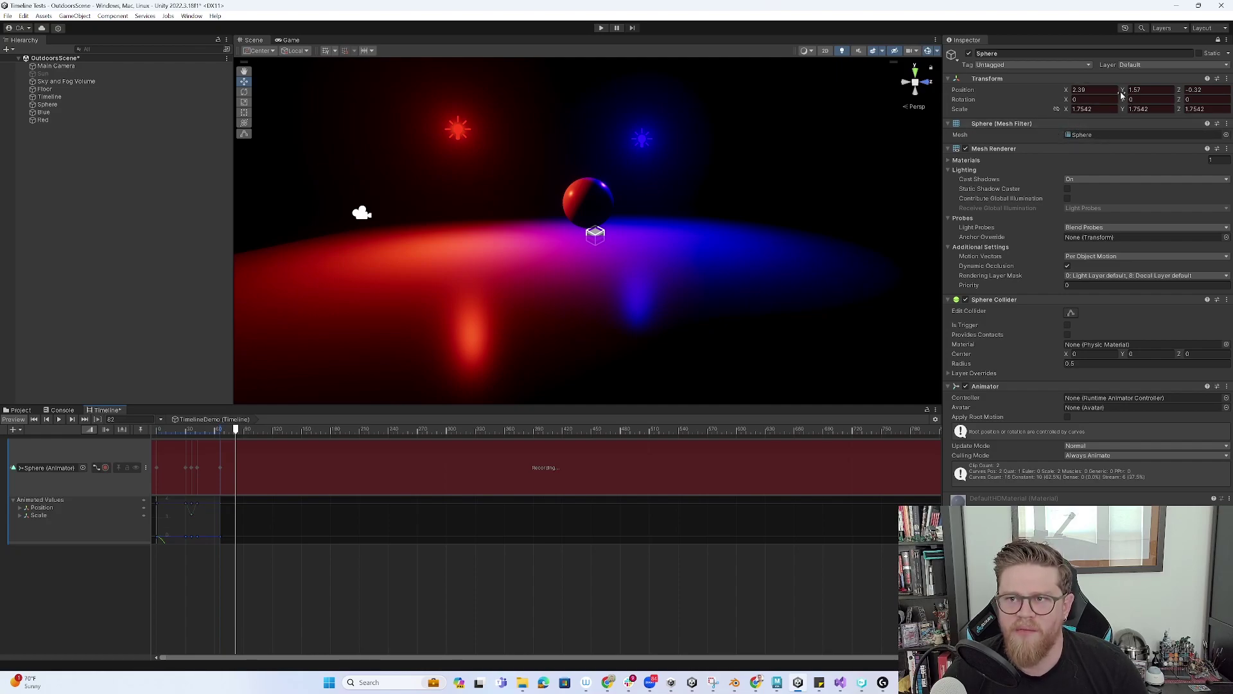
Lower the sphere near the floor and add a Scale key at that frame
drag(1121, 89, 1108, 93)
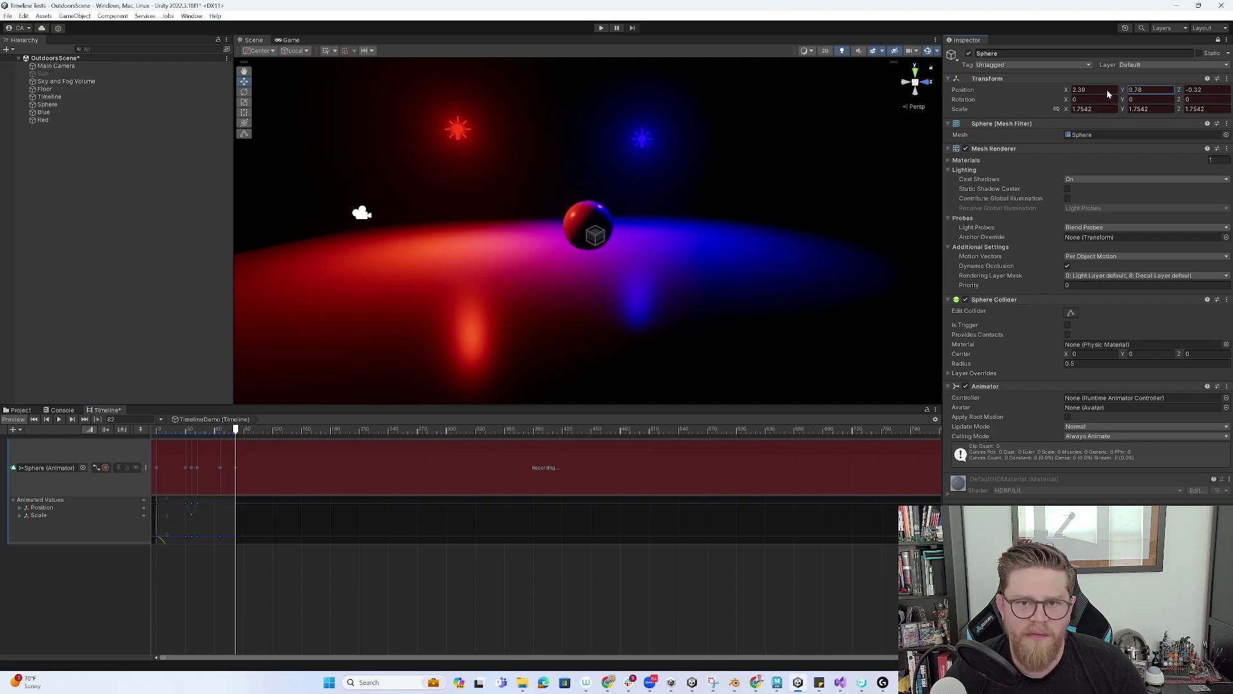
drag(1107, 89, 1110, 90)
right_click(1030, 108)
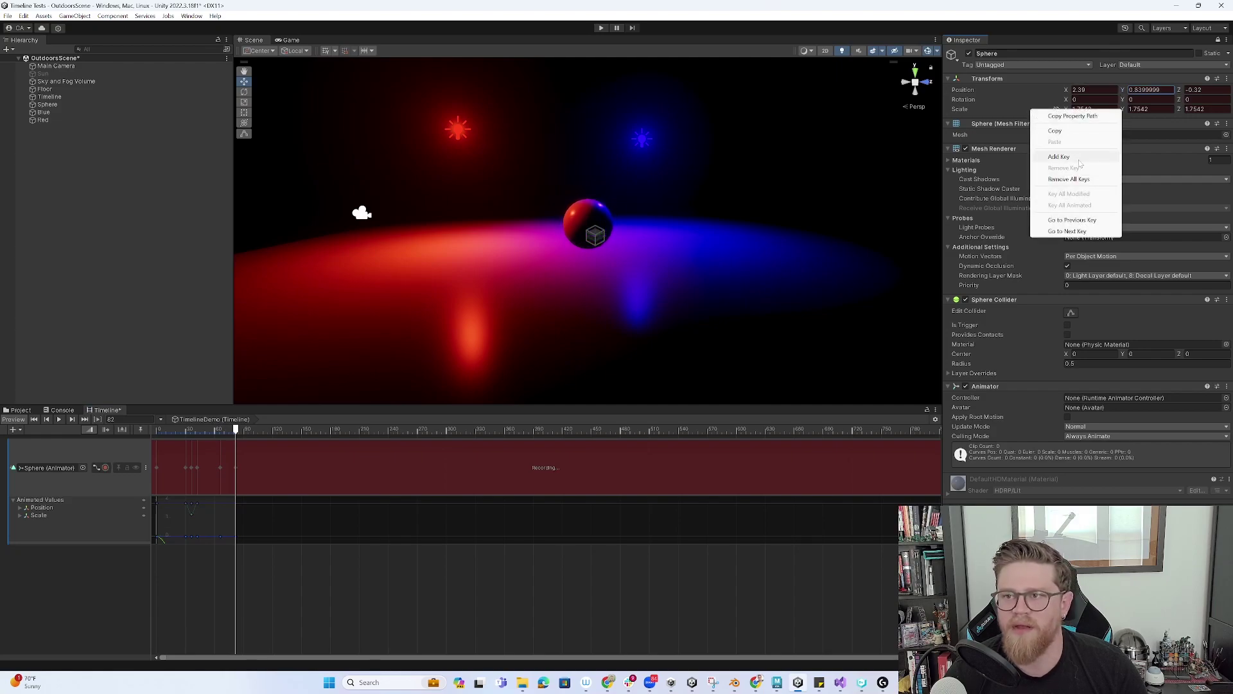
click(1088, 118)
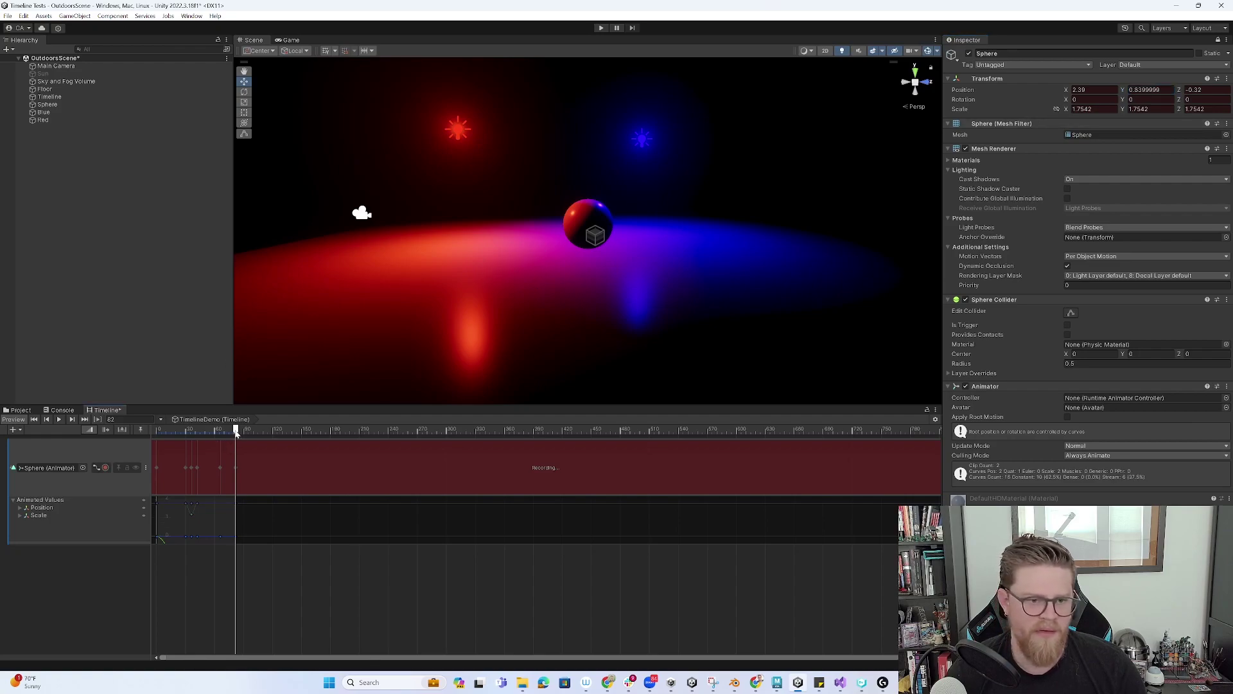
A few frames later, squash the sphere to Scale Y 1.52 at Position Y 0.7
drag(235, 430, 241, 433)
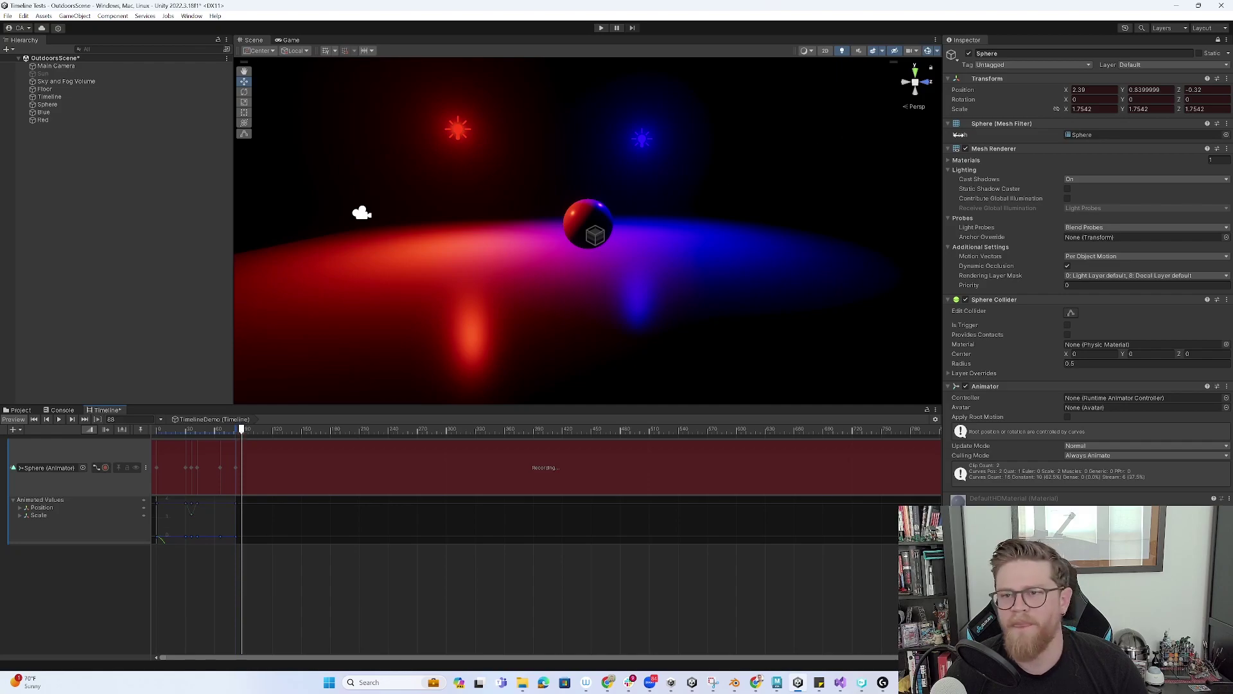
drag(1122, 111, 1114, 109)
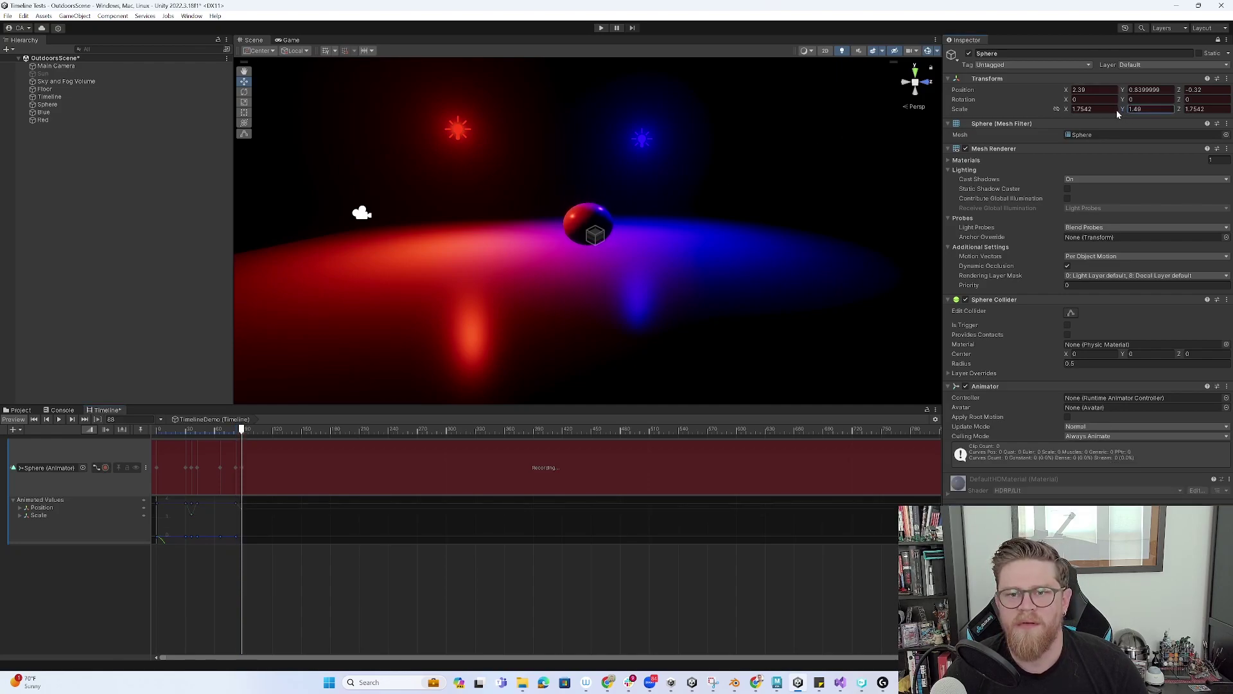
drag(1115, 113, 1125, 101)
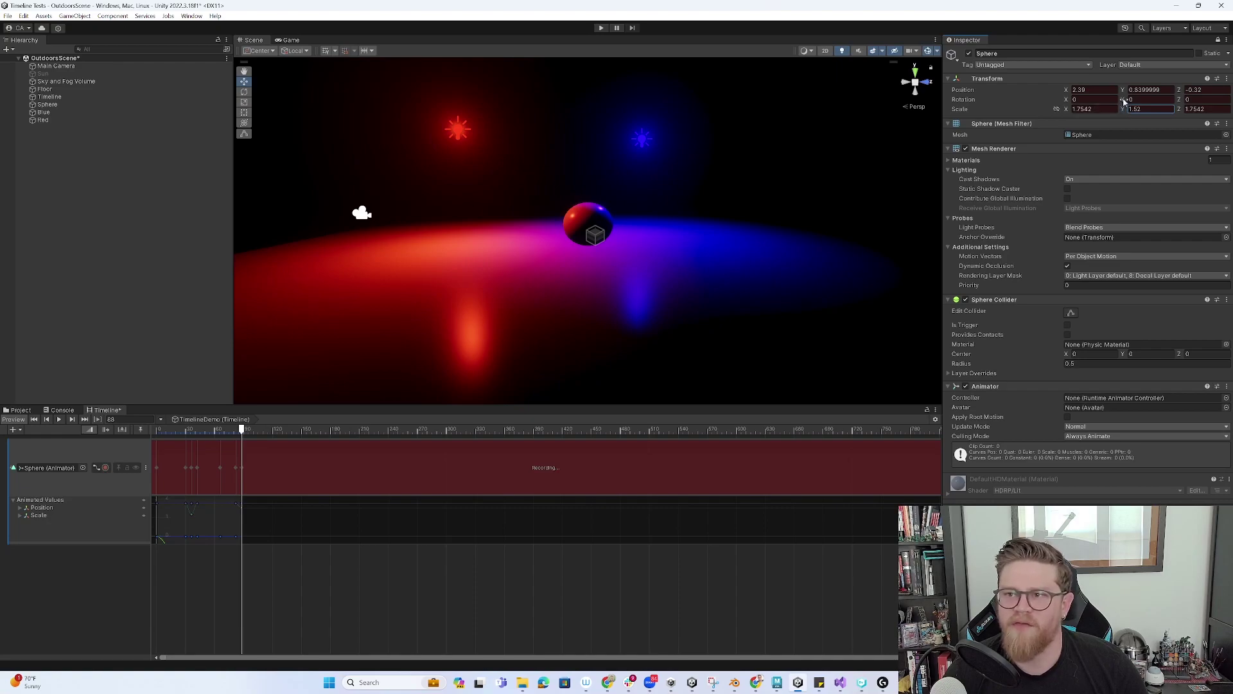
drag(1123, 89, 1117, 90)
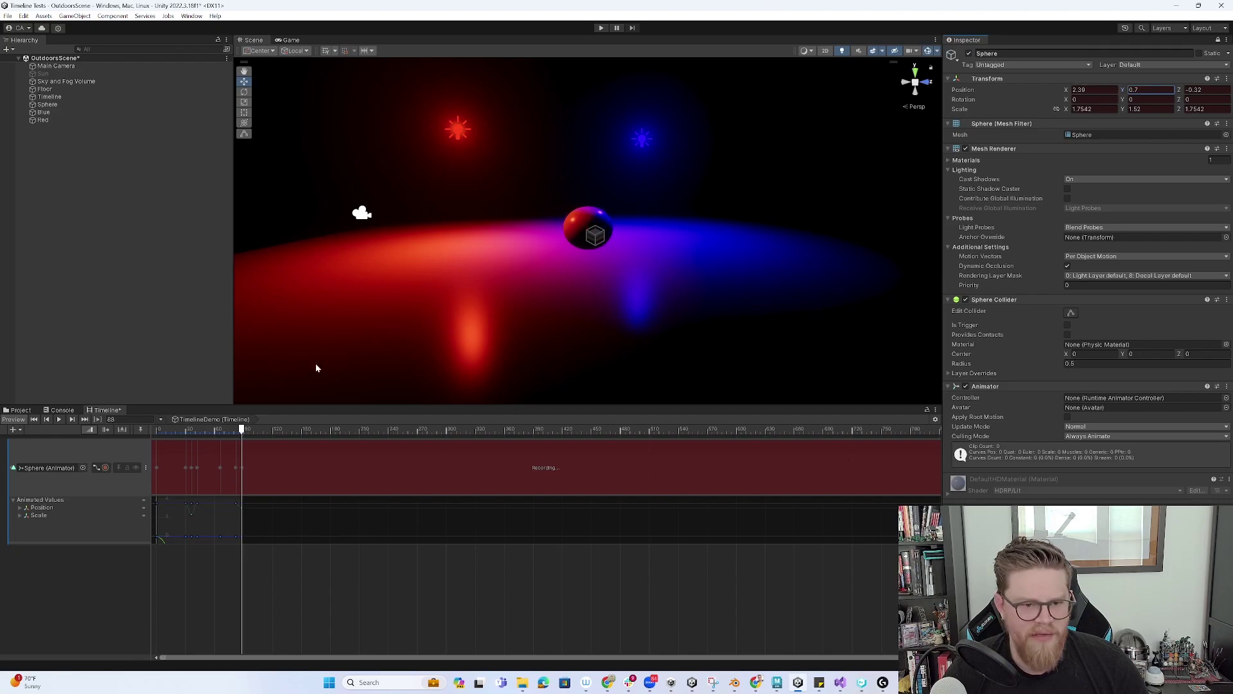
Paste the Sphere's copied round Transform after the landing (Scale 1.7542, Position Y 0.84)
drag(242, 431, 236, 431)
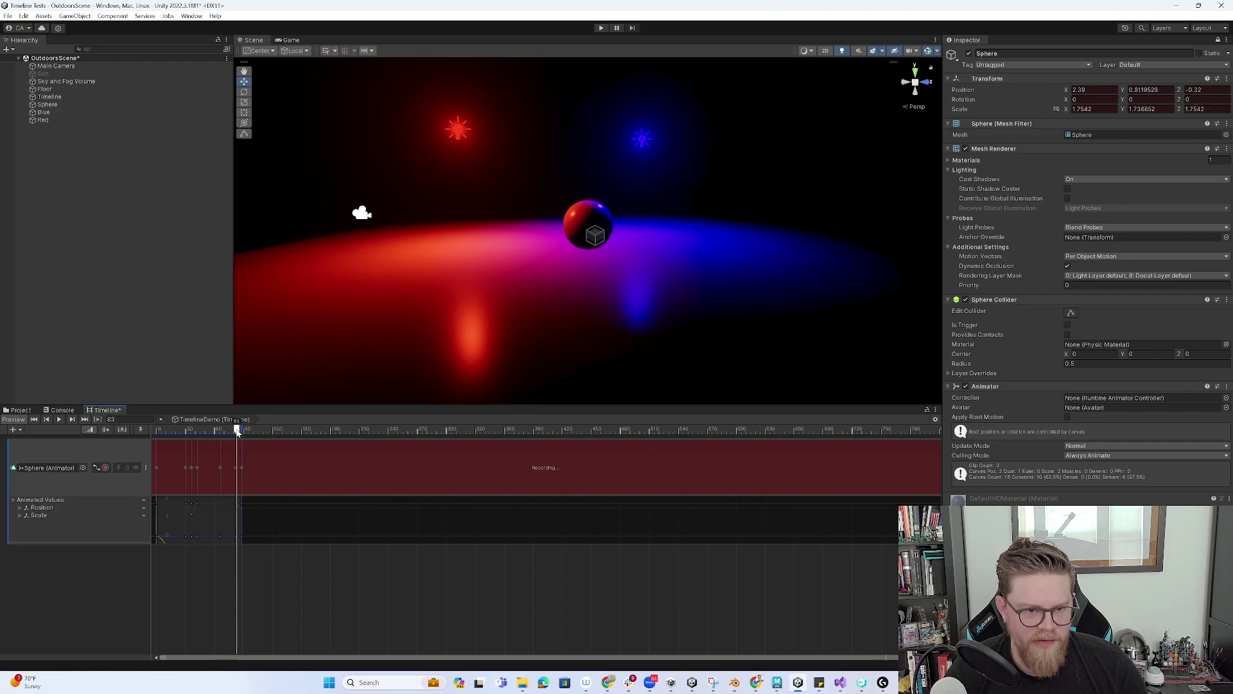
right_click(1022, 79)
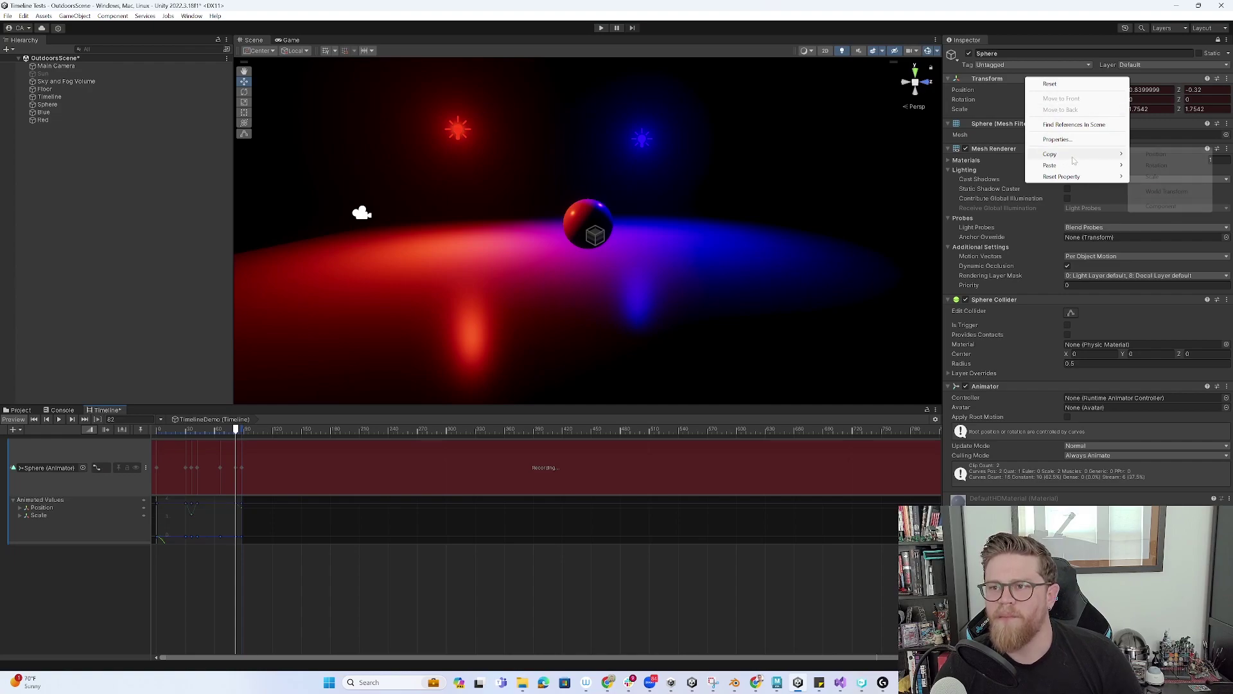
click(1151, 208)
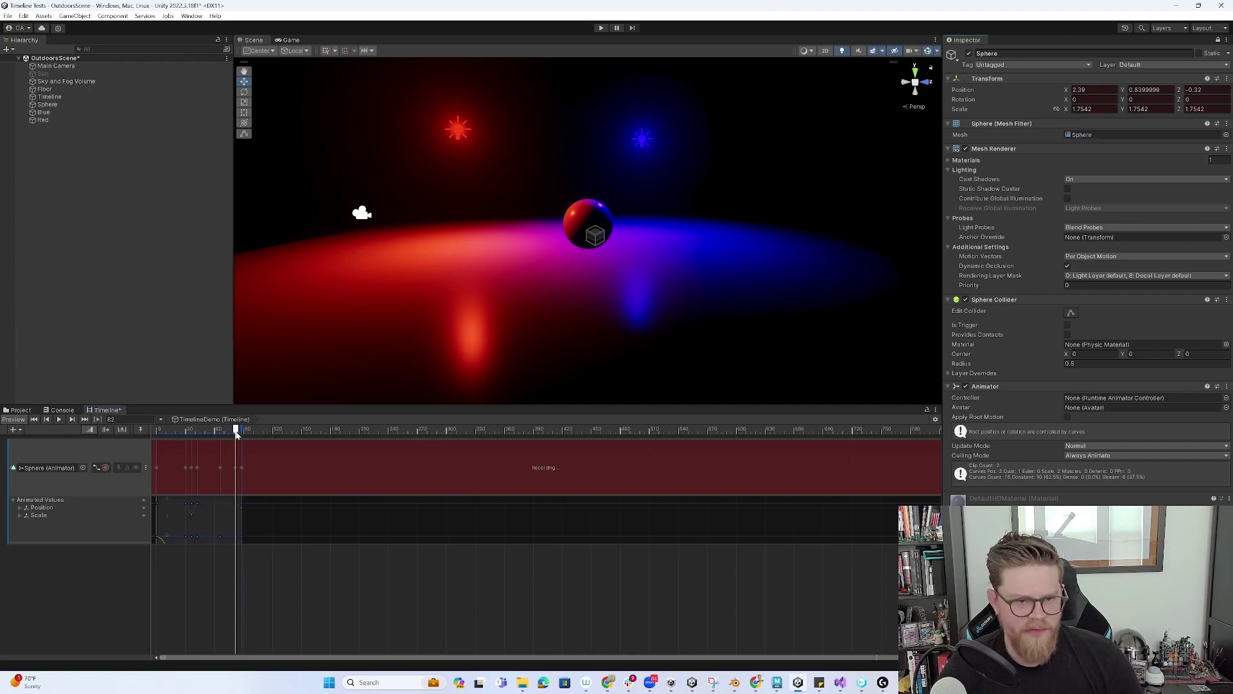
drag(235, 430, 248, 431)
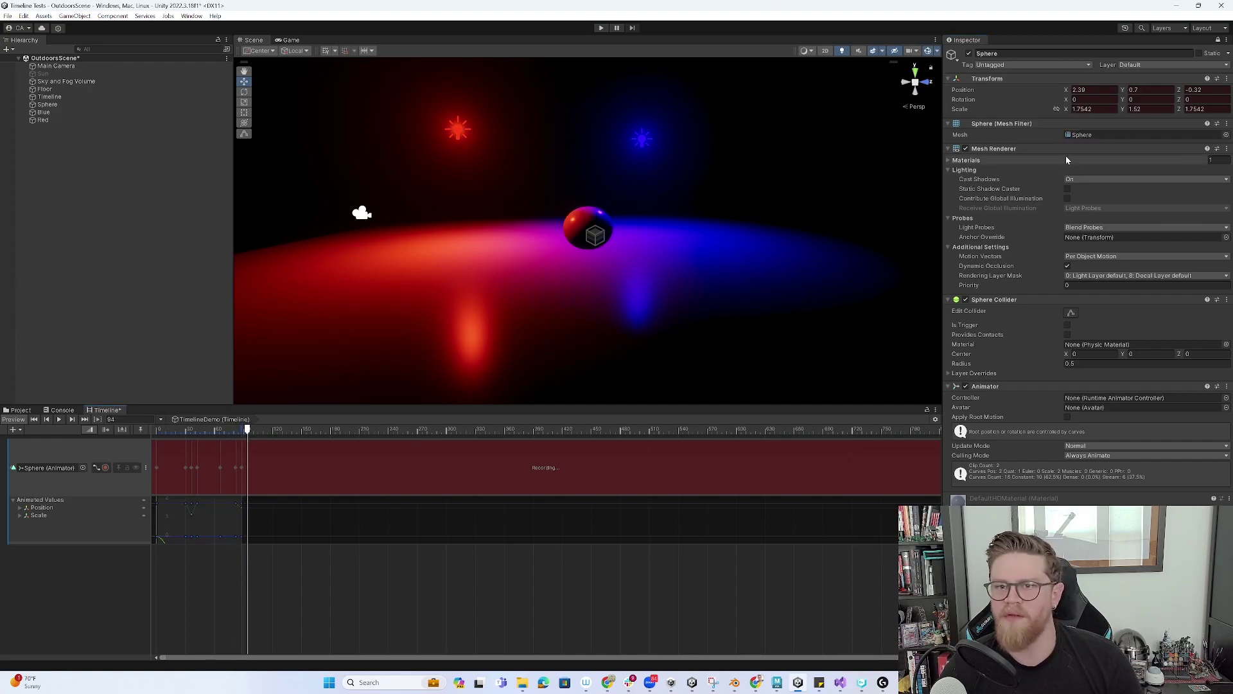
right_click(1061, 85)
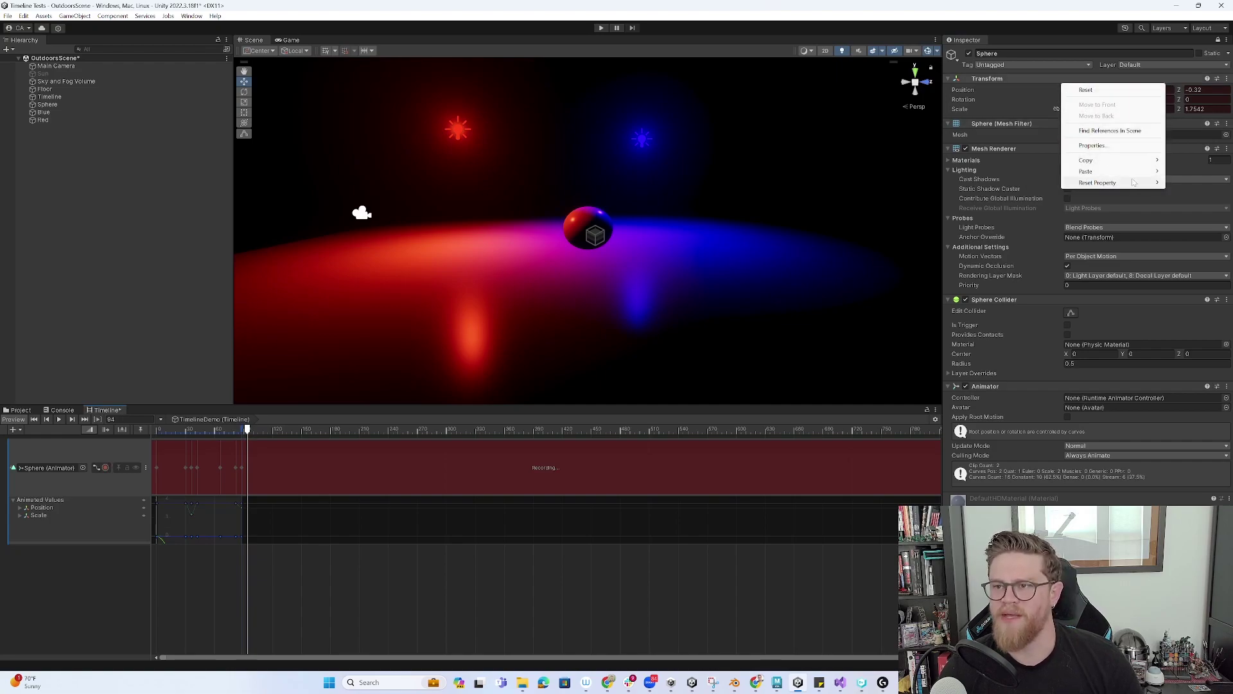
mouse_move(1087, 171)
click(1004, 237)
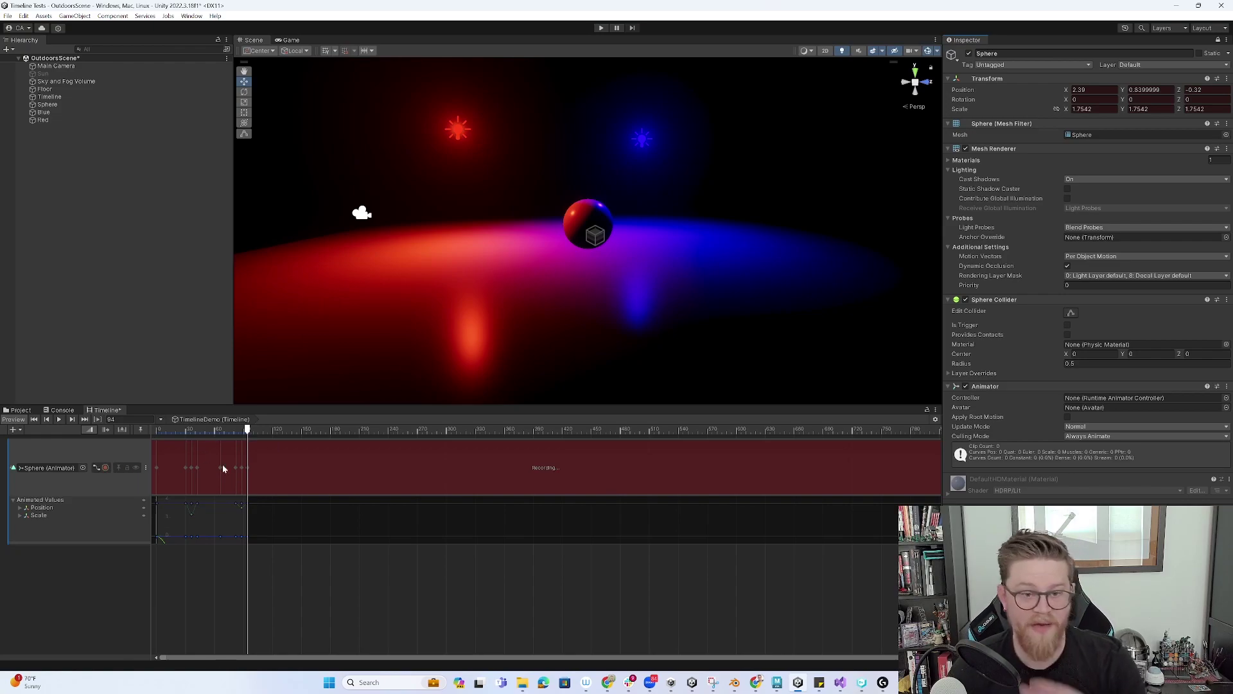
click(250, 430)
drag(251, 431, 261, 432)
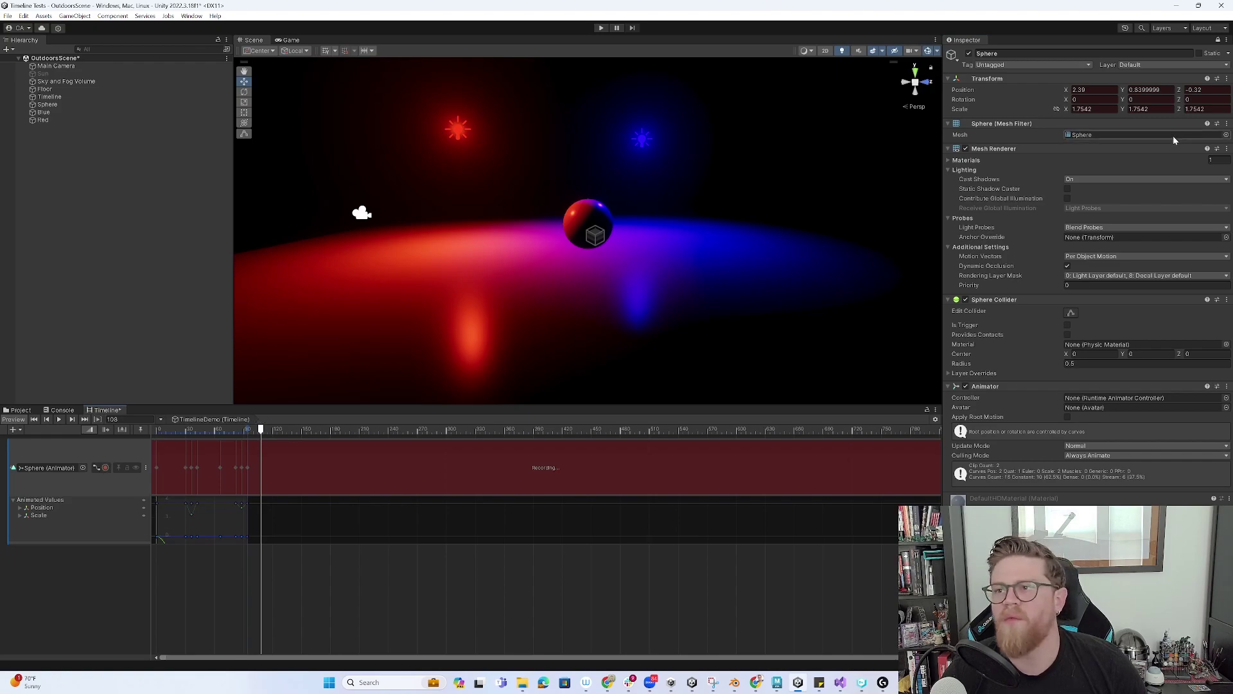
Lift the sphere to Position Y 1.13, then drop it to around 0.79 a few frames later
drag(1124, 89, 1124, 92)
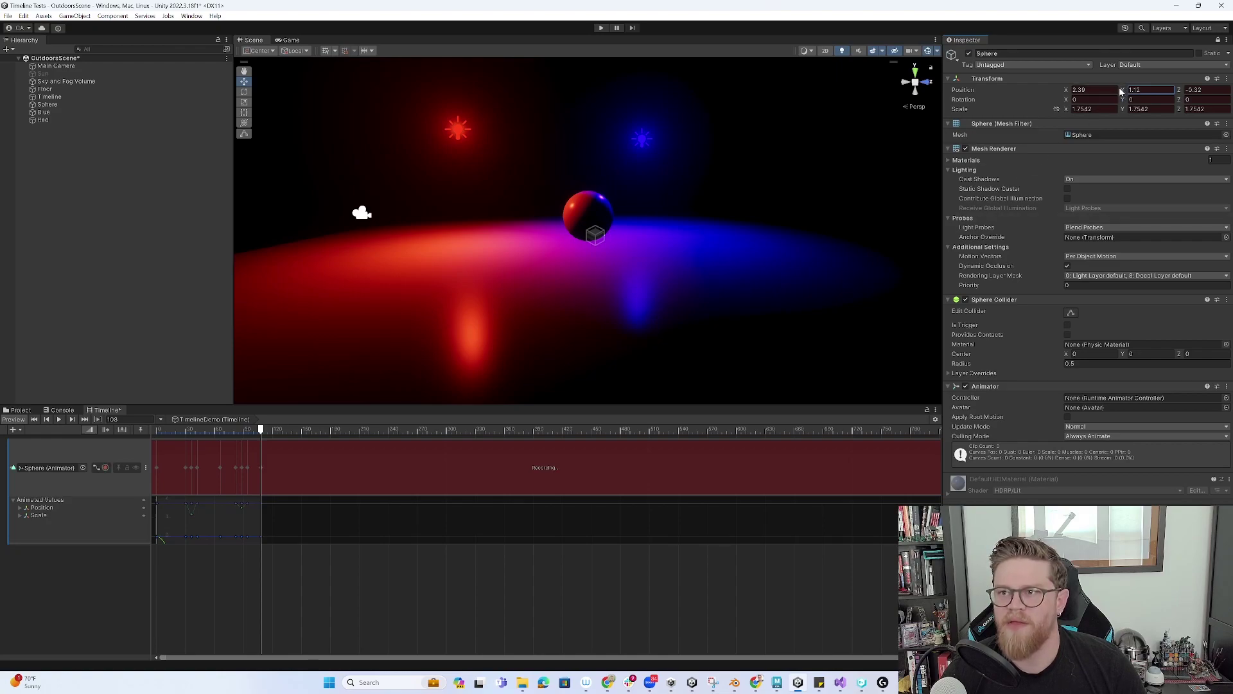
drag(1122, 87, 1121, 89)
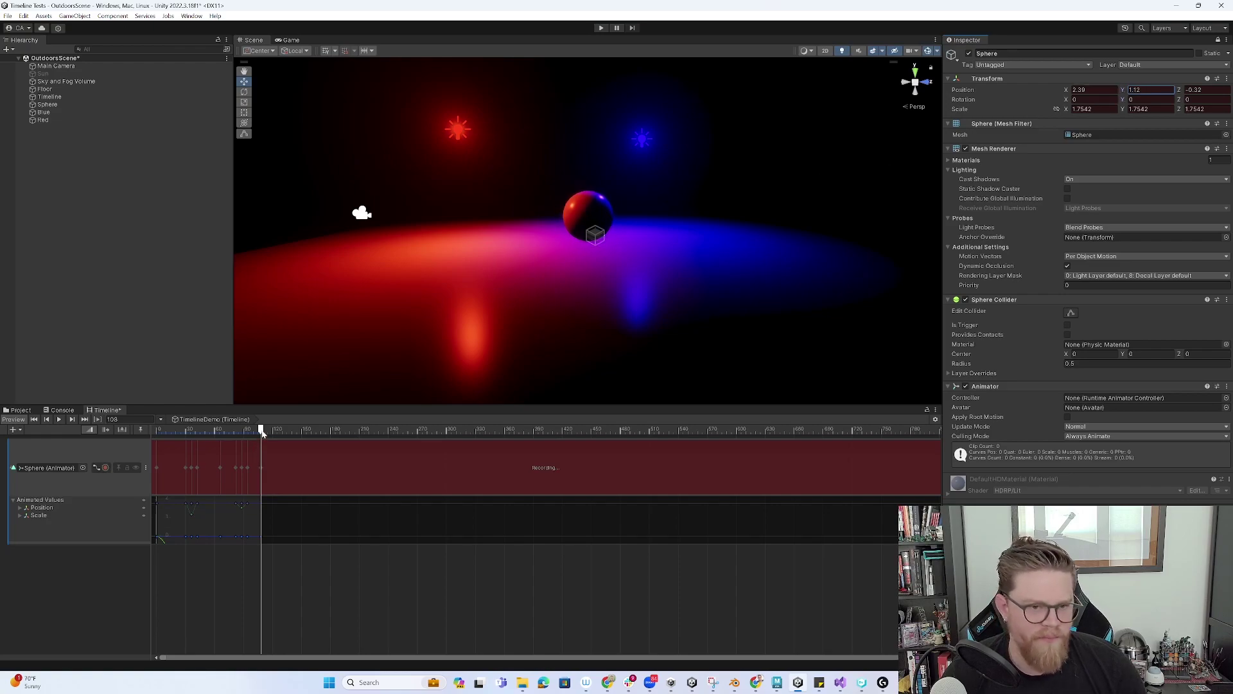
drag(260, 429, 269, 434)
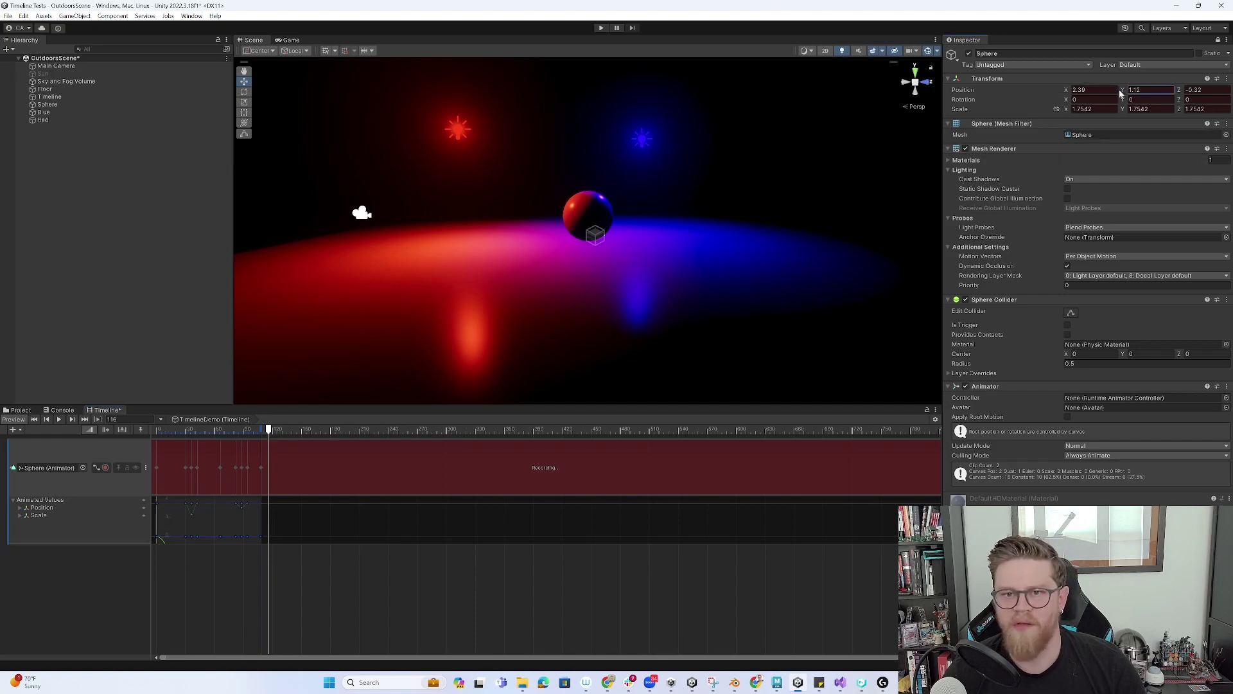
drag(1120, 92, 1112, 94)
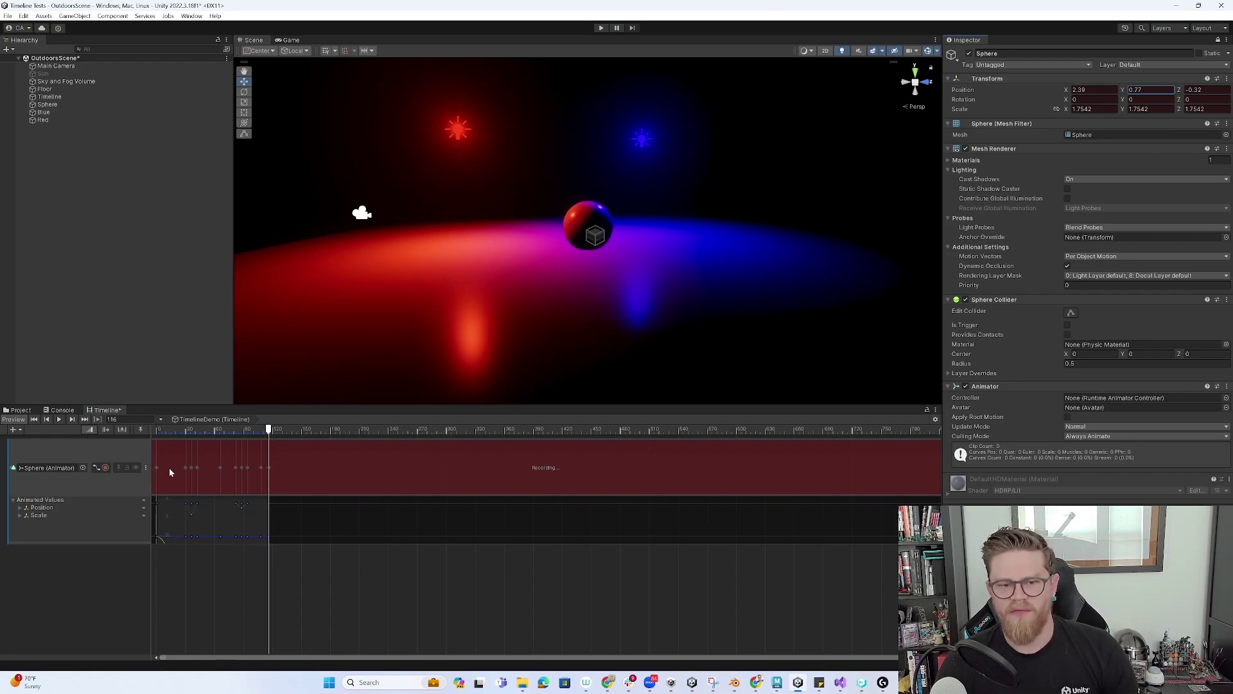
Stop recording the Sphere track and play the bounce in the Game view
click(105, 466)
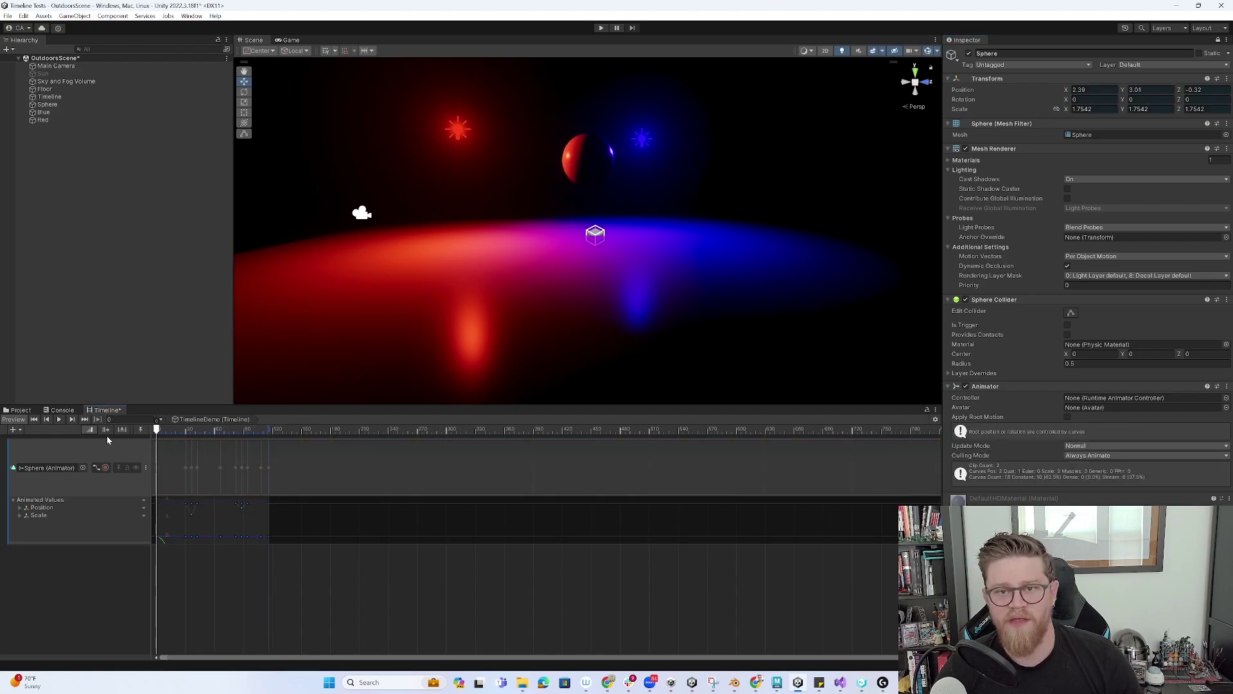
click(287, 40)
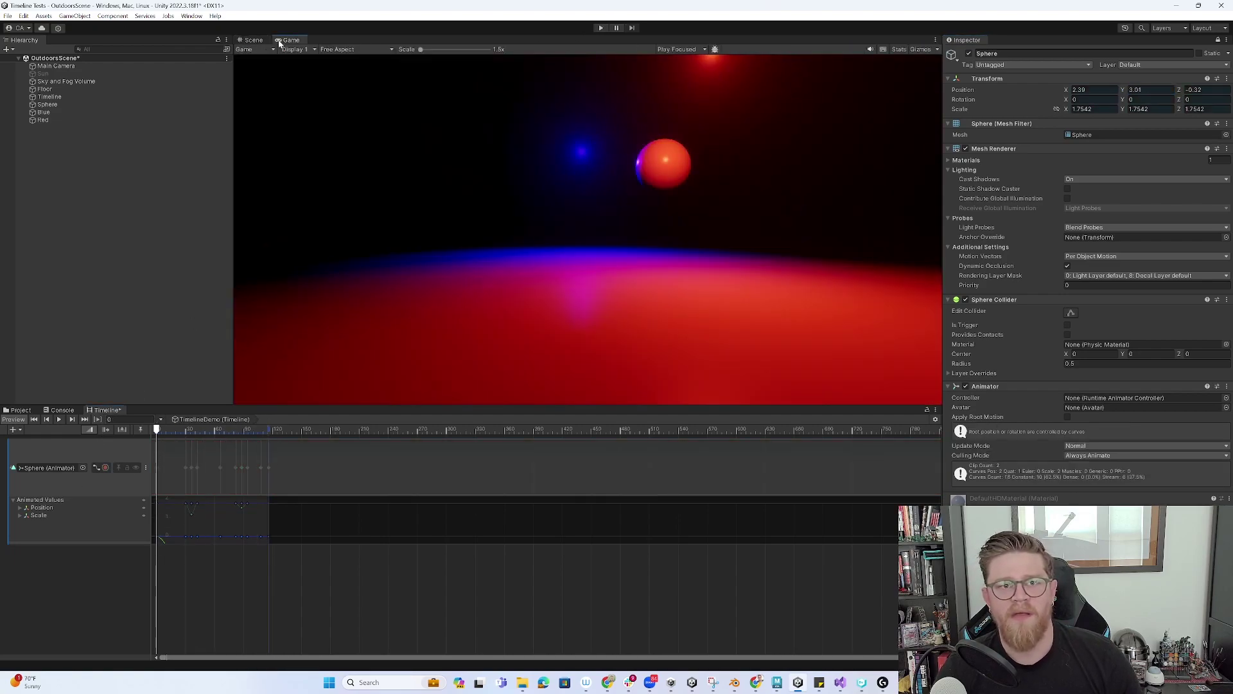
click(600, 28)
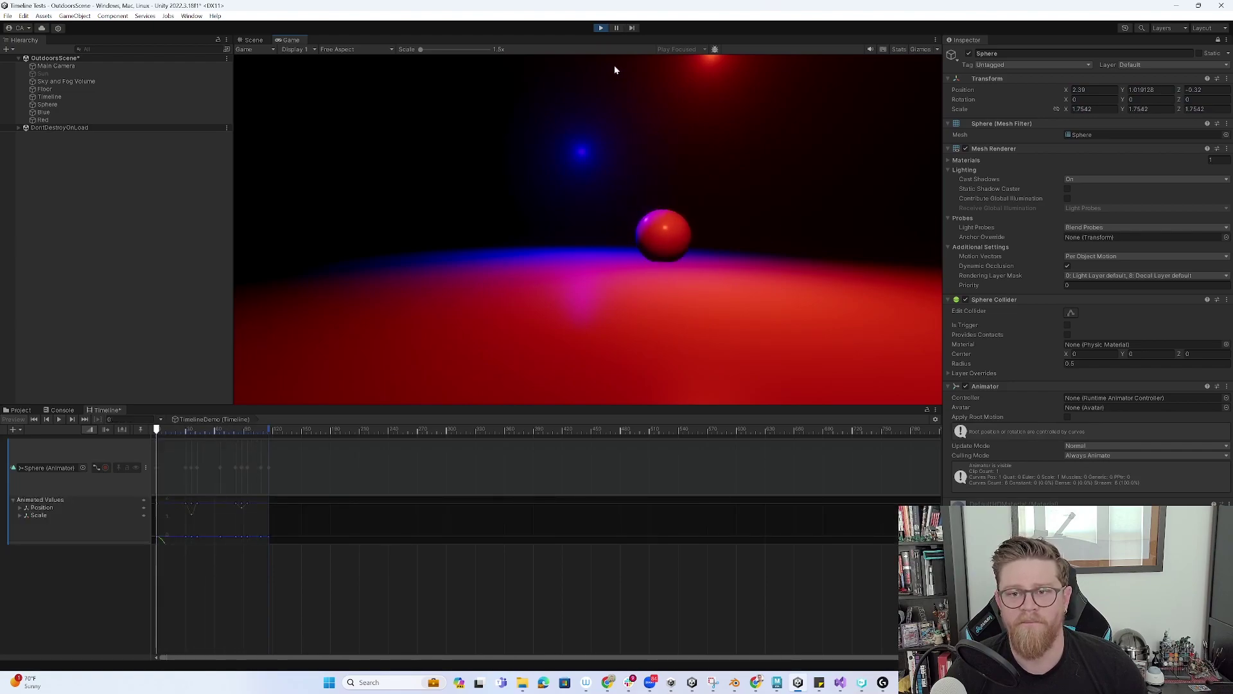
click(602, 28)
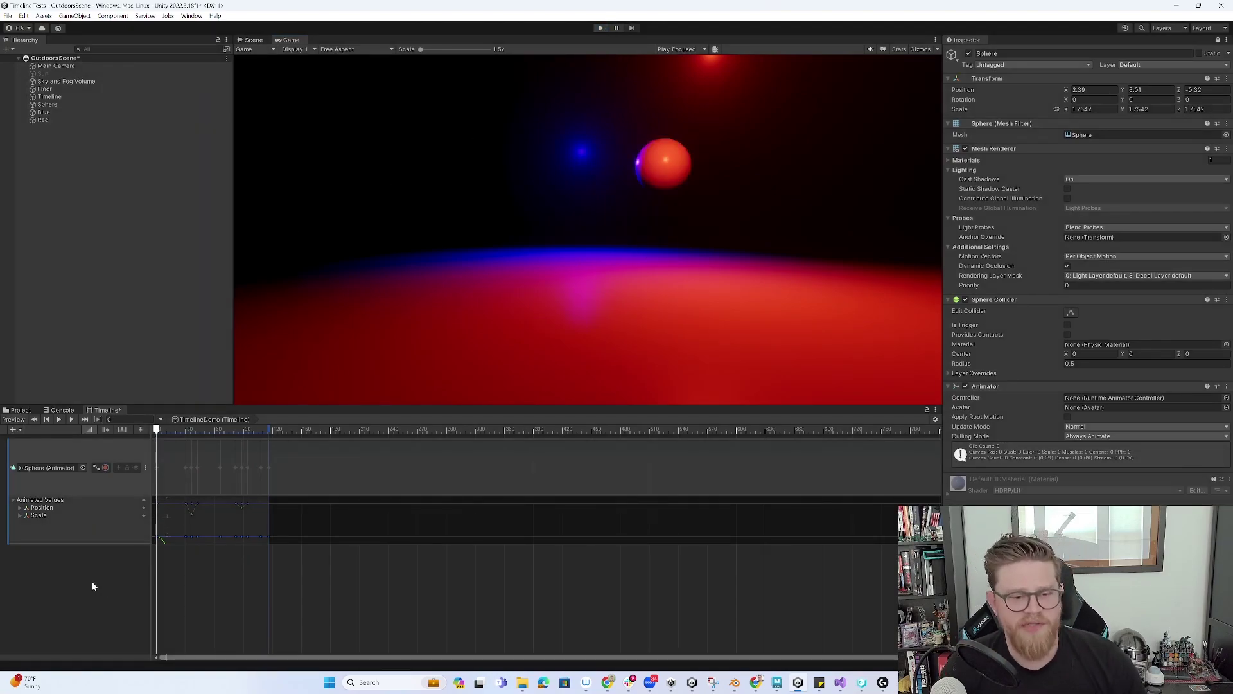
Add a recording animation track bound to the Blue light, creating its Animator
click(15, 428)
click(46, 467)
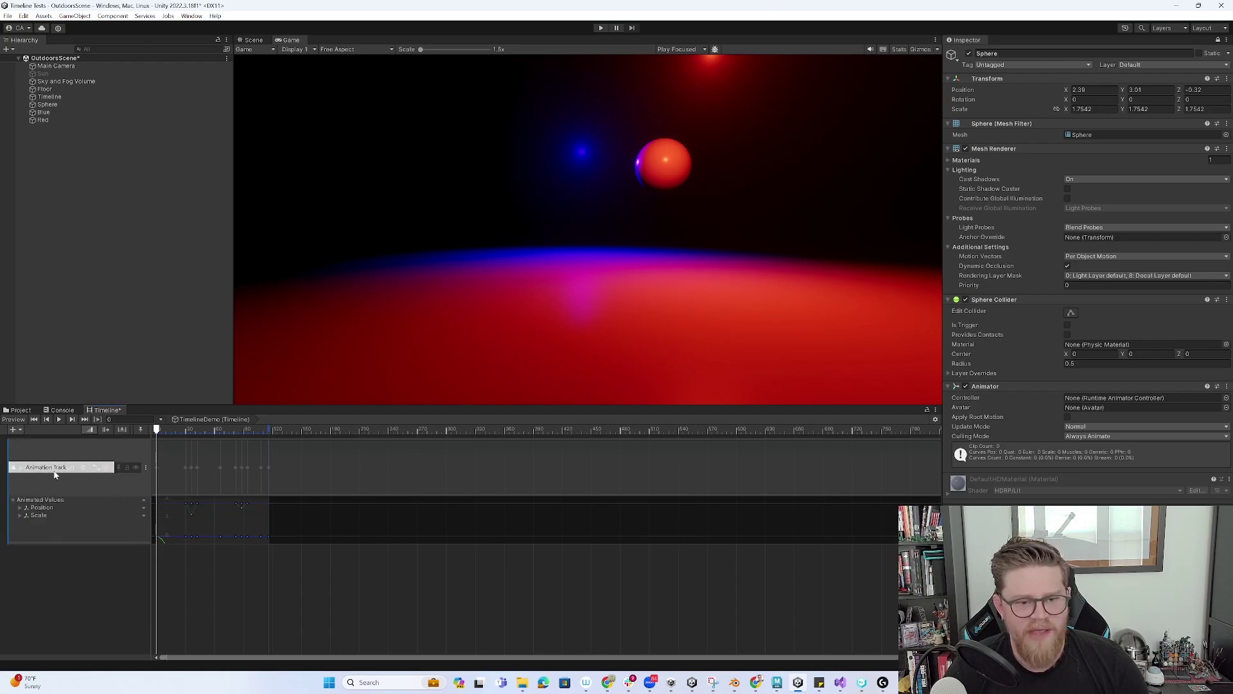
mouse_move(44, 112)
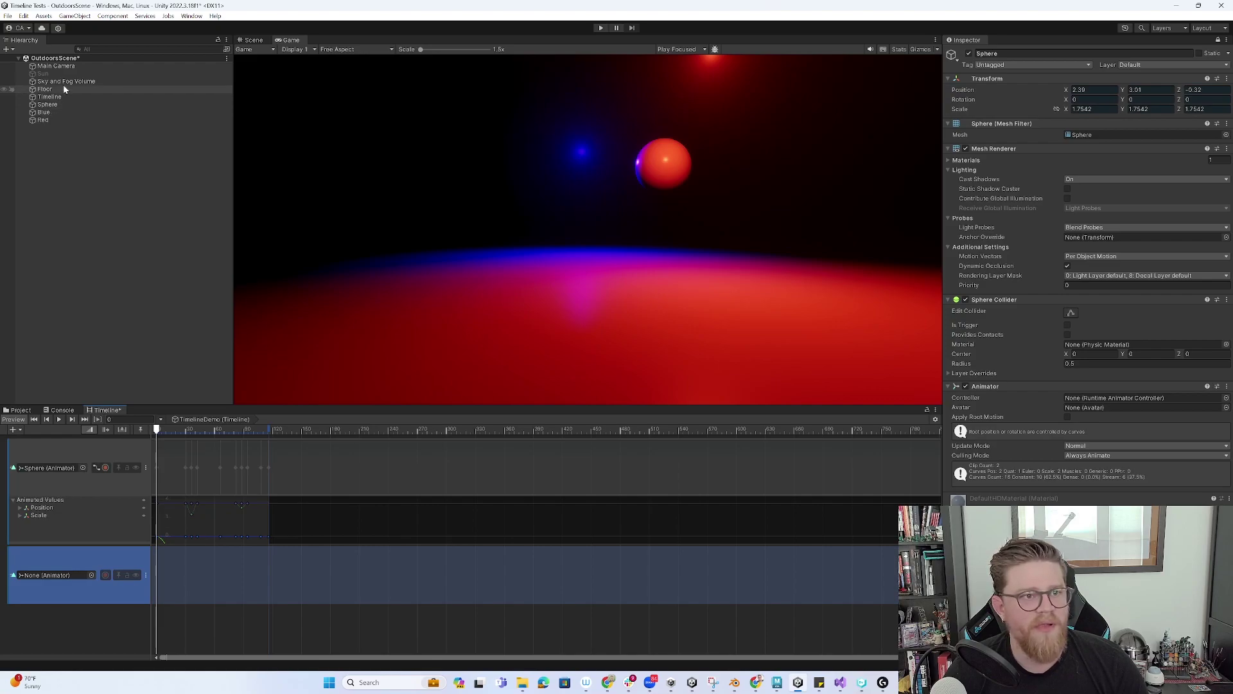
drag(62, 112, 52, 576)
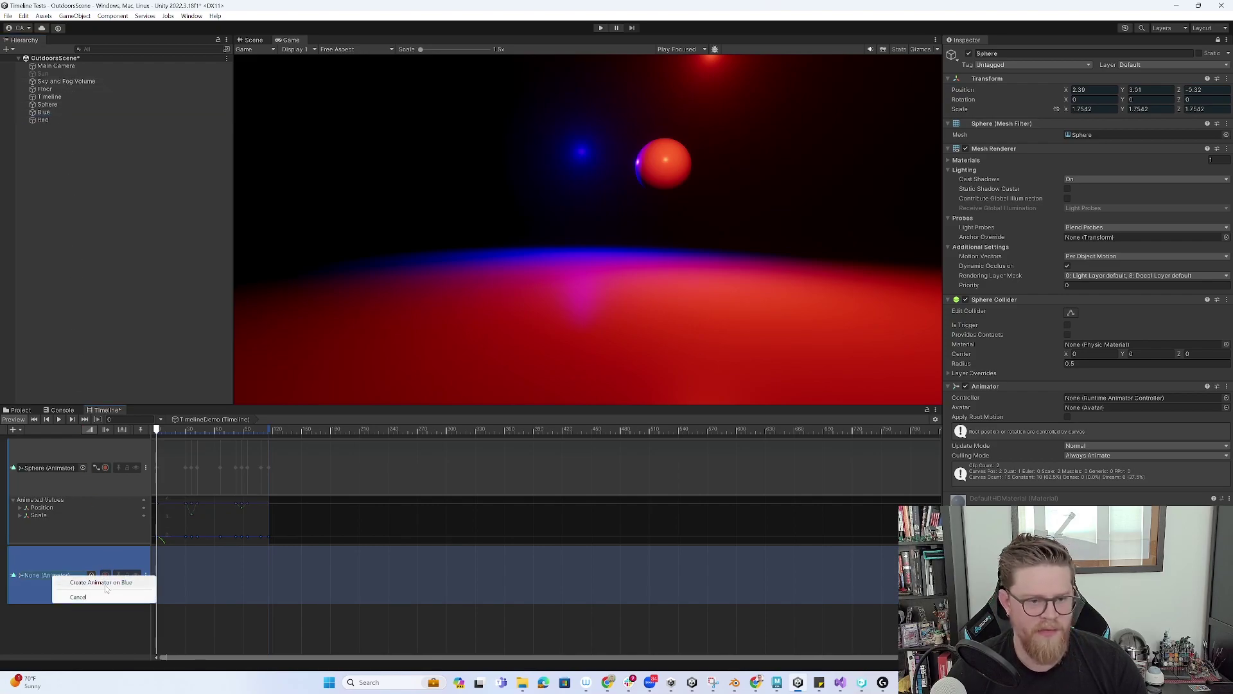
click(101, 583)
click(106, 575)
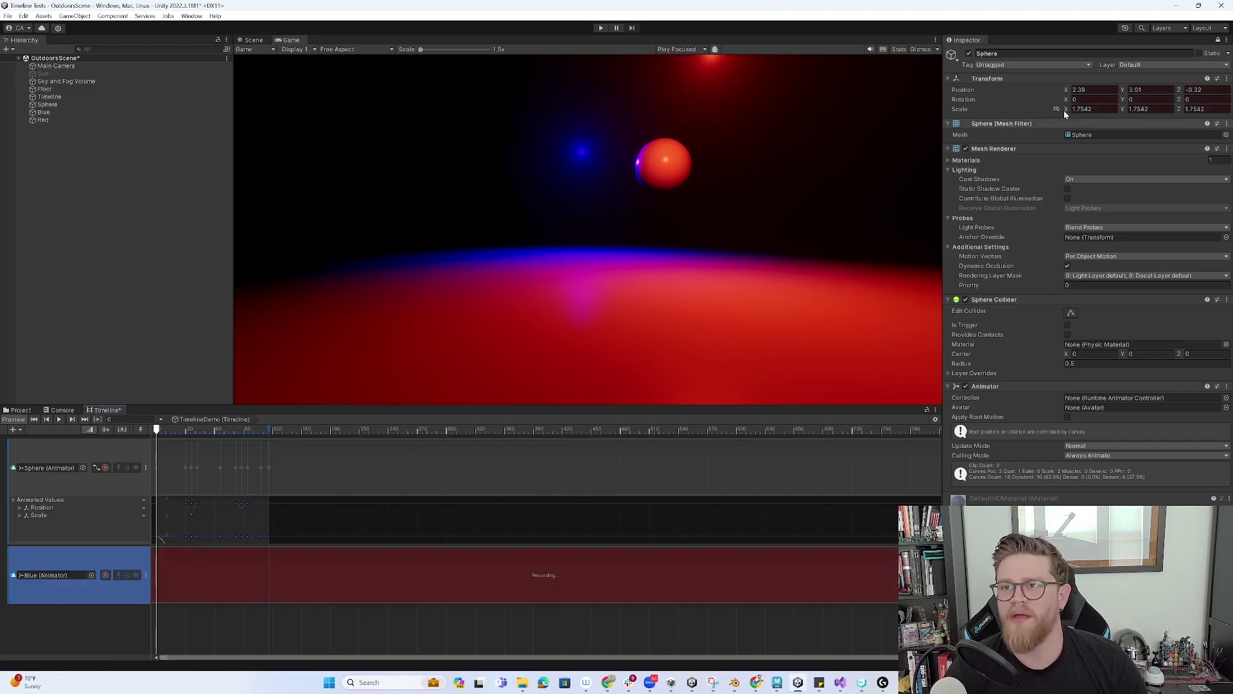
Lock the Inspector on the Blue light and select Timeline in the Hierarchy
click(1216, 42)
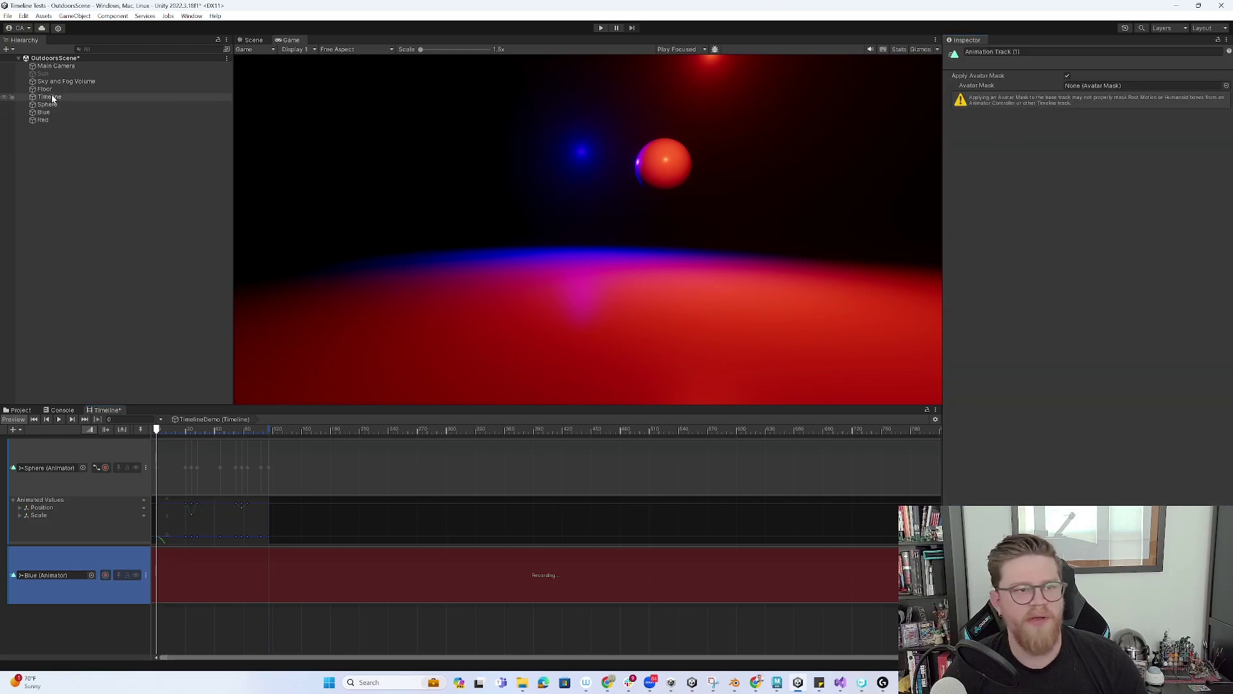
click(45, 113)
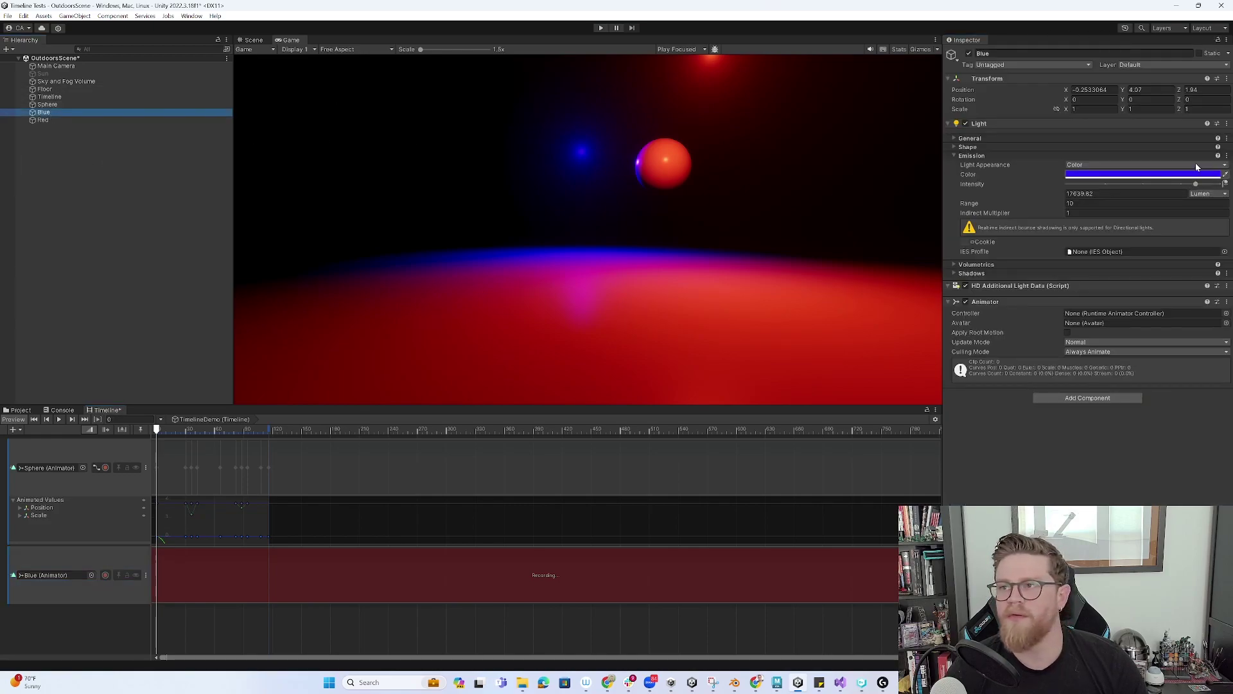
click(1215, 43)
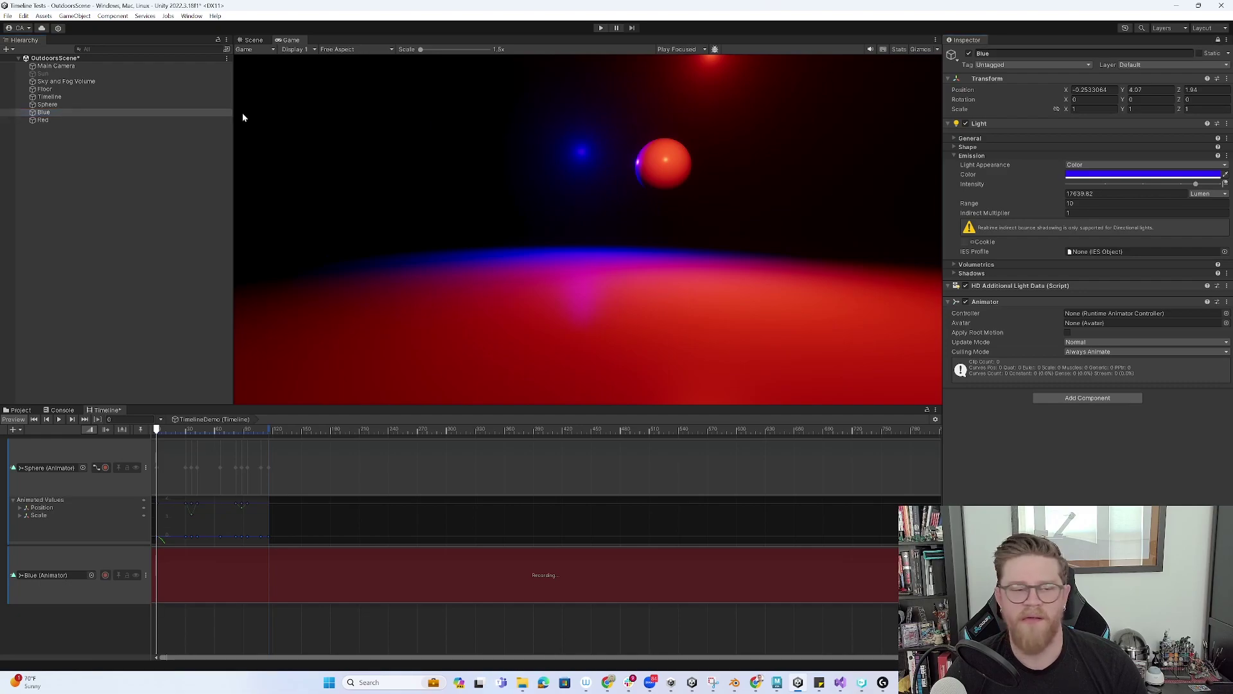
click(59, 97)
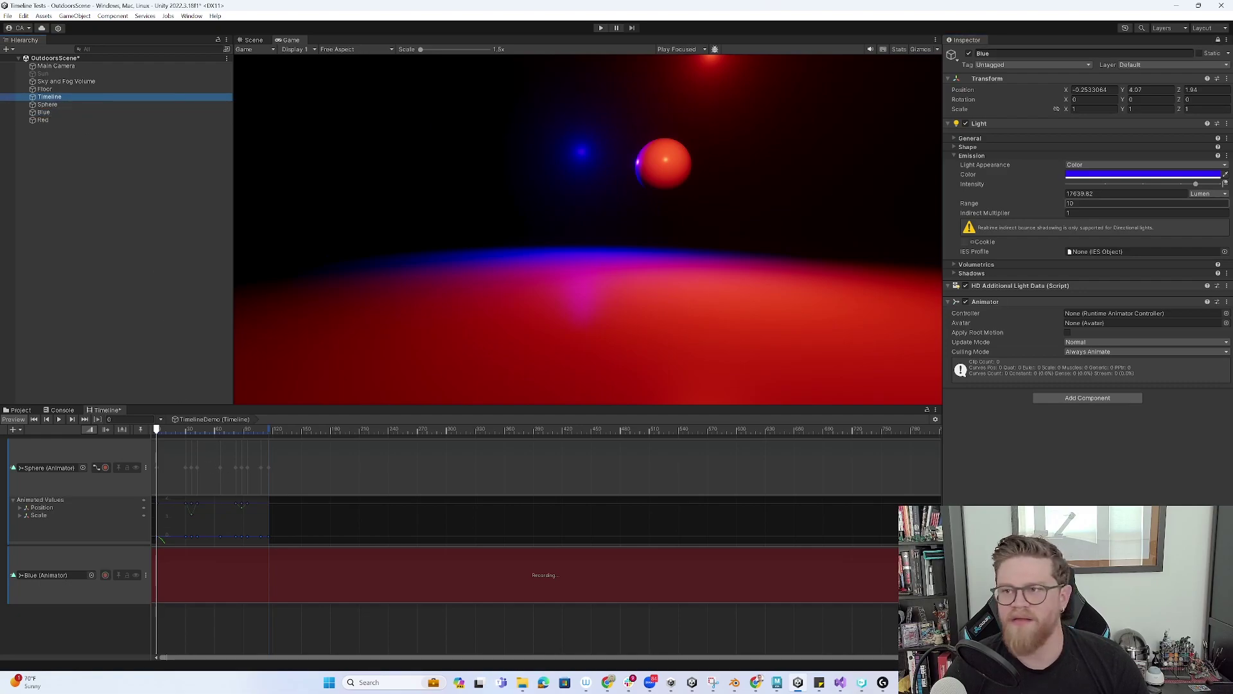
Add a starting keyframe for the Blue light's current intensity
right_click(984, 187)
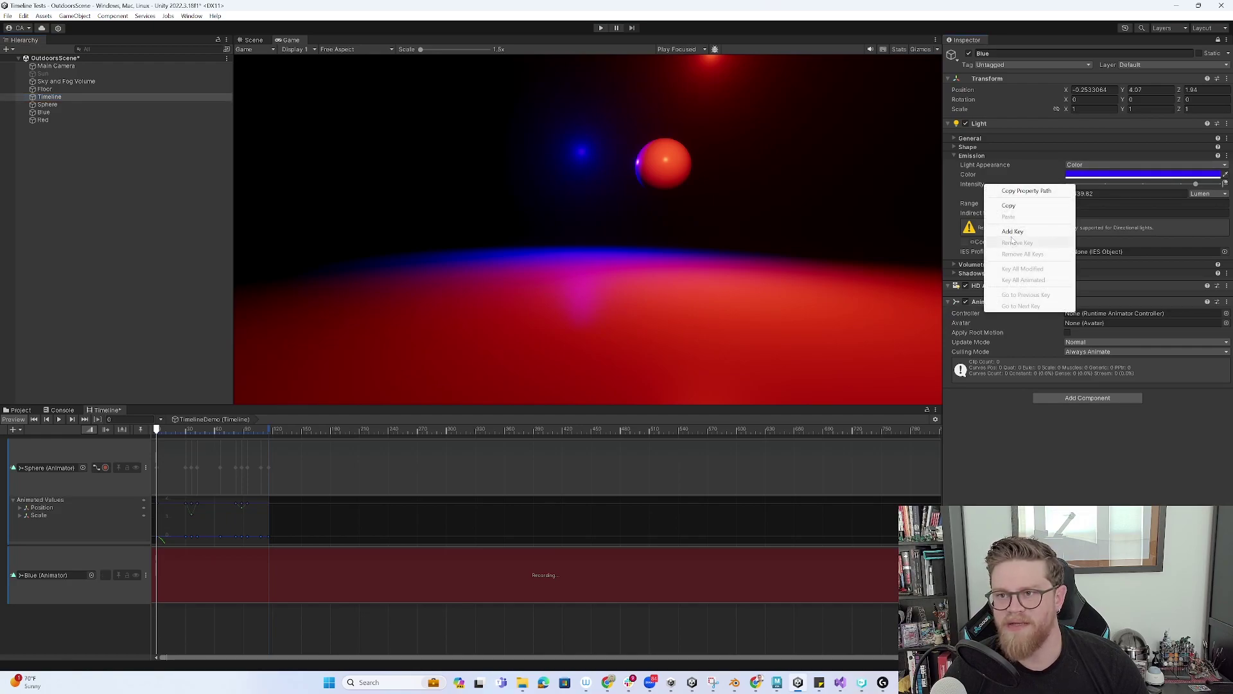
click(1011, 231)
click(183, 430)
At frame 59, dim the Blue light almost to zero and key it
drag(182, 430, 213, 431)
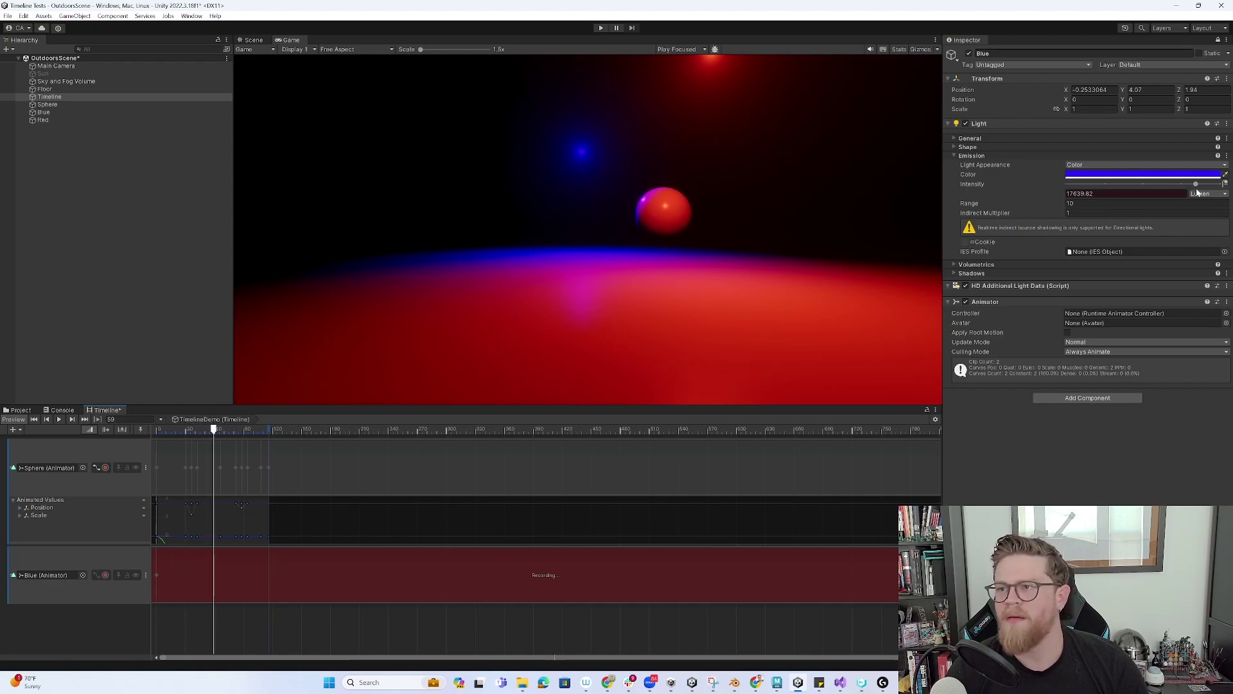
drag(1195, 183, 1120, 189)
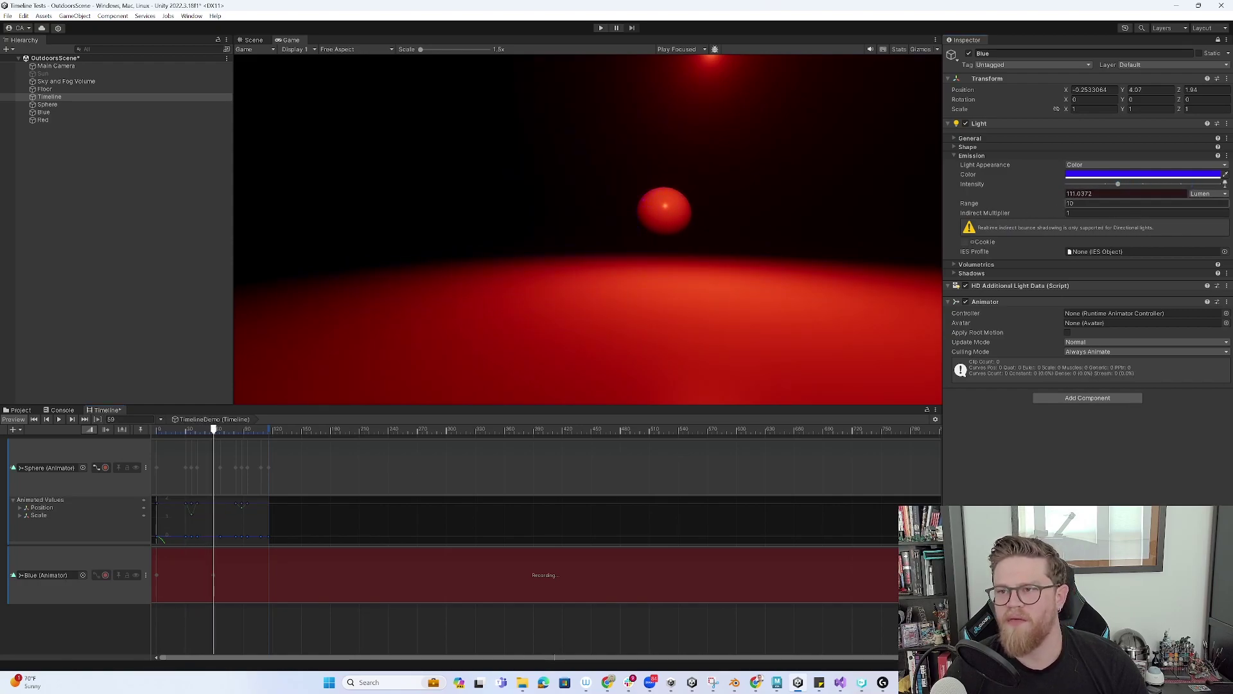
right_click(1021, 188)
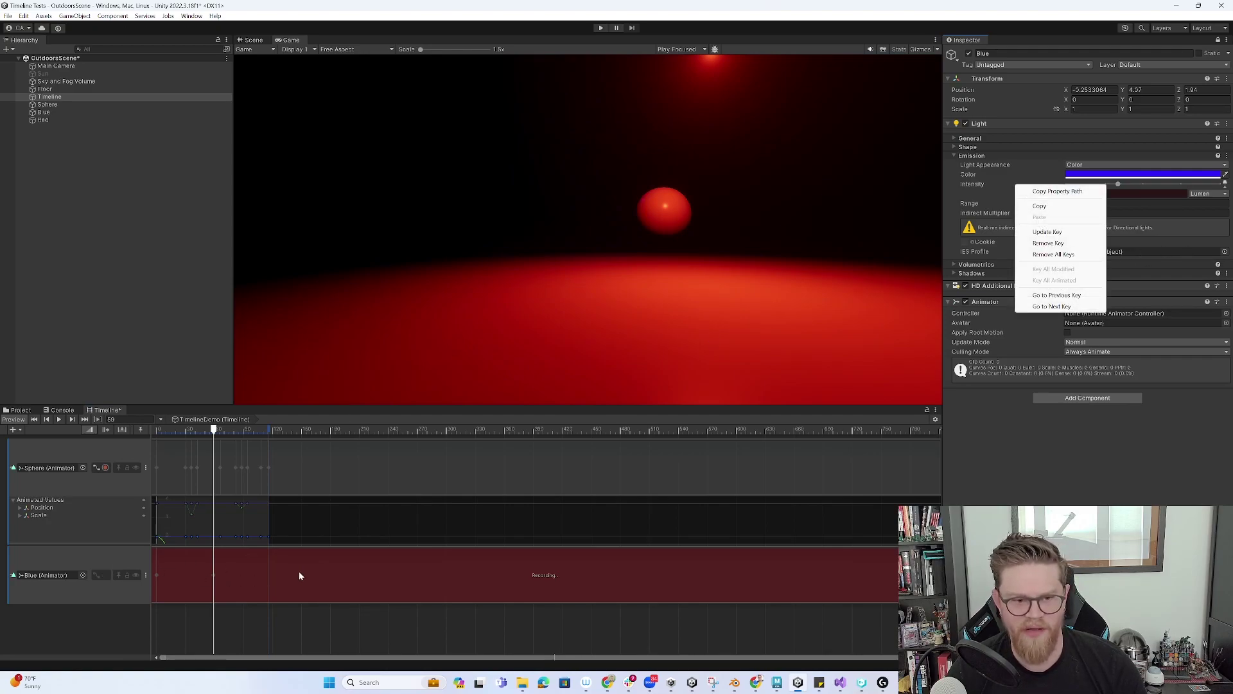
At a later frame, raise the Blue light's intensity to 40000, then scrub back to preview
drag(215, 430, 269, 430)
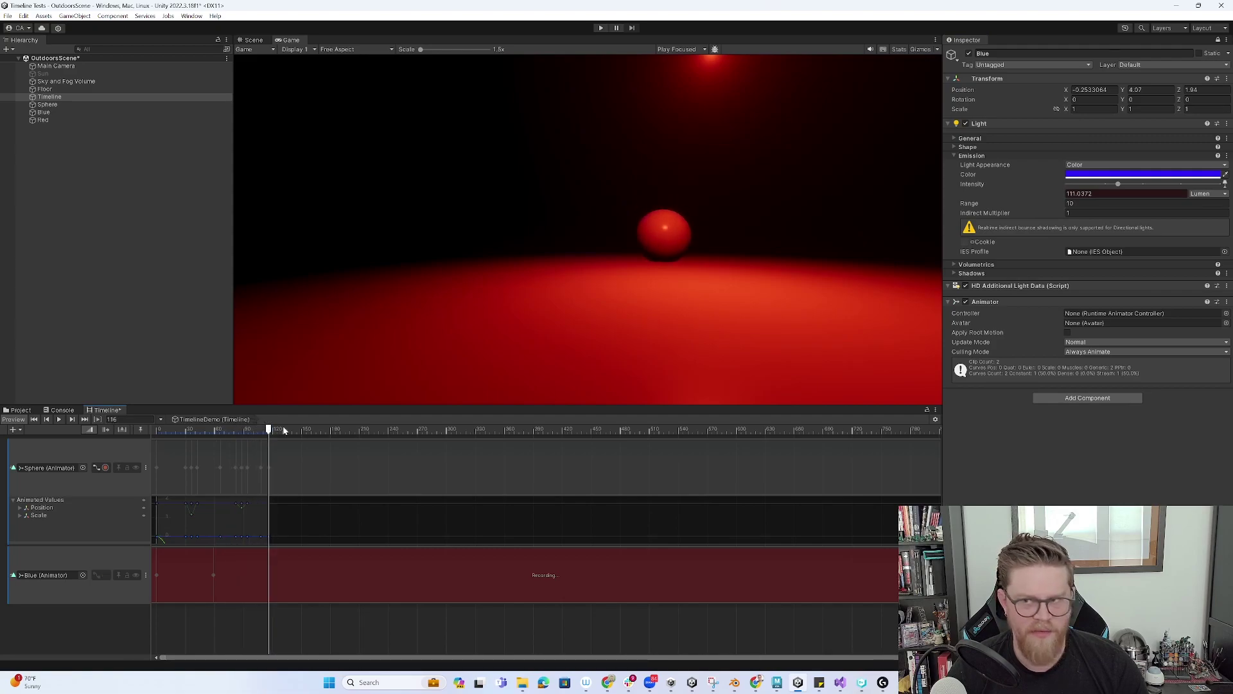
drag(1117, 184, 1194, 186)
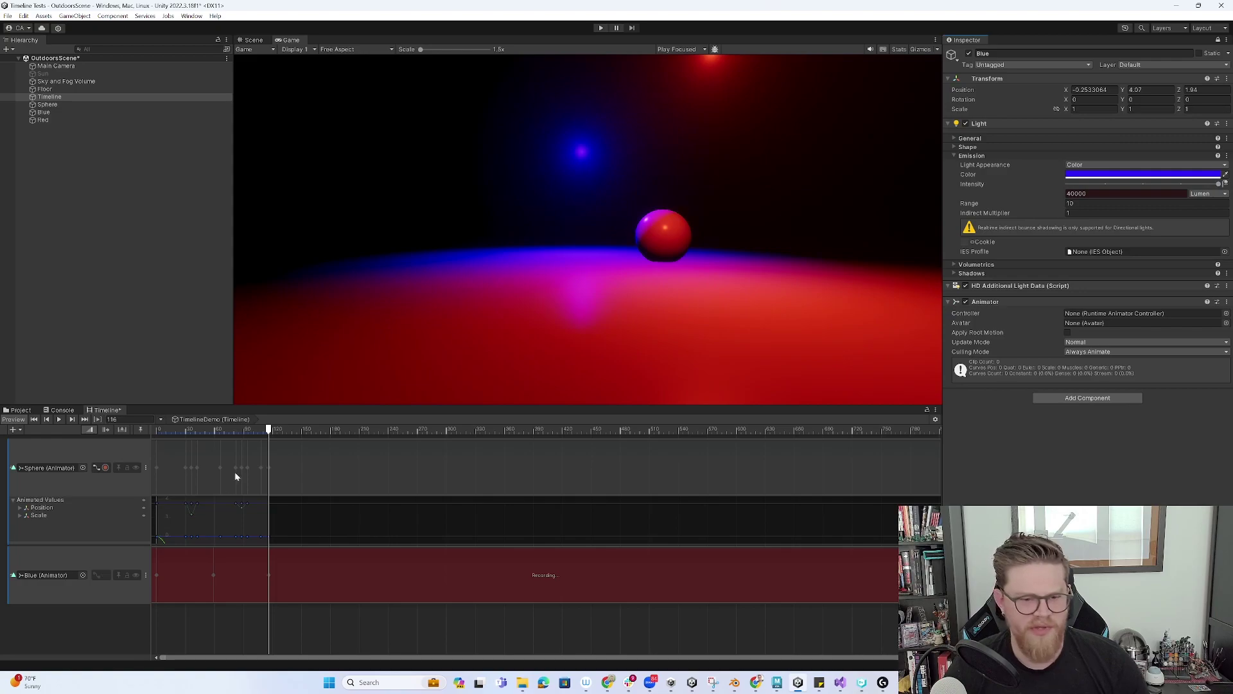
mouse_move(273, 431)
mouse_down()
mouse_move(249, 427)
mouse_move(269, 425)
mouse_up()
Stop recording the Blue light's track and add an Activation Track to the timeline
click(106, 574)
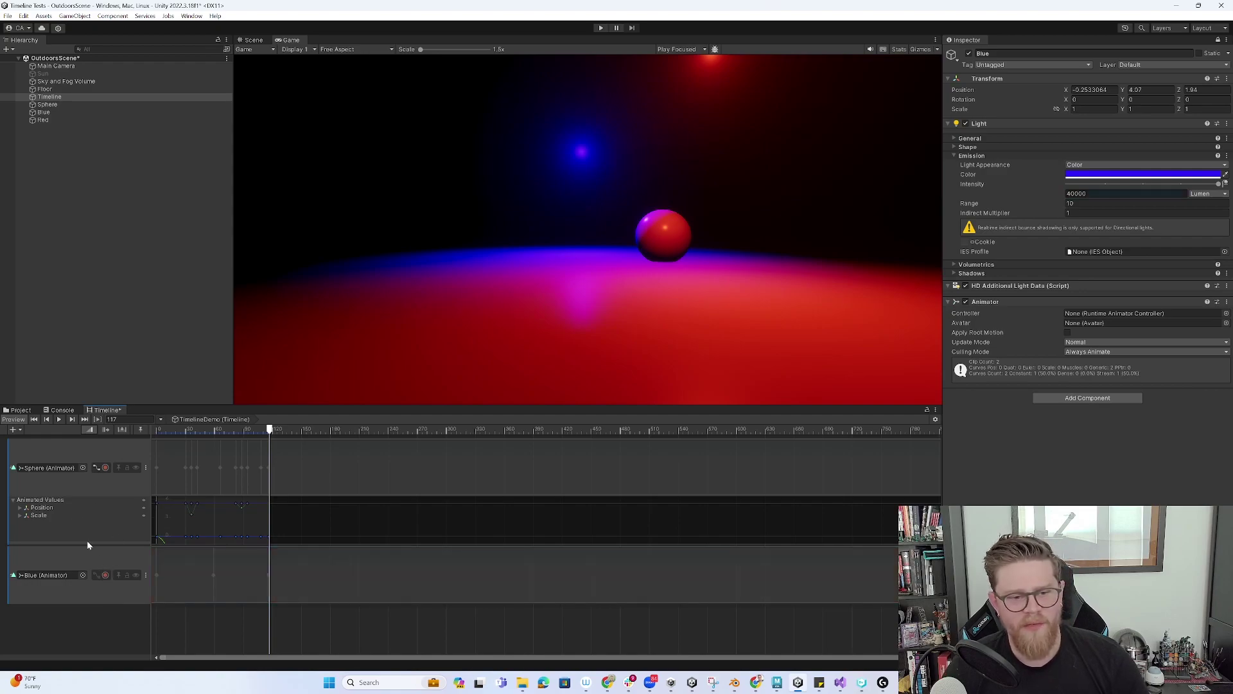
click(17, 429)
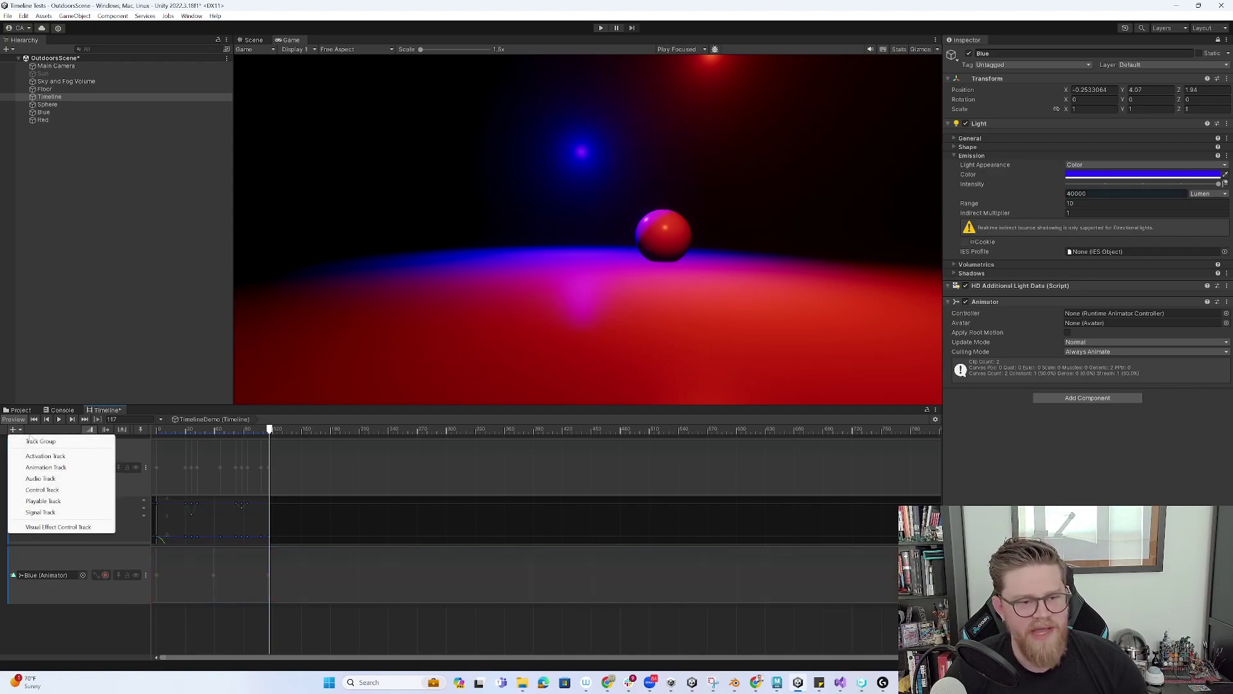
click(64, 457)
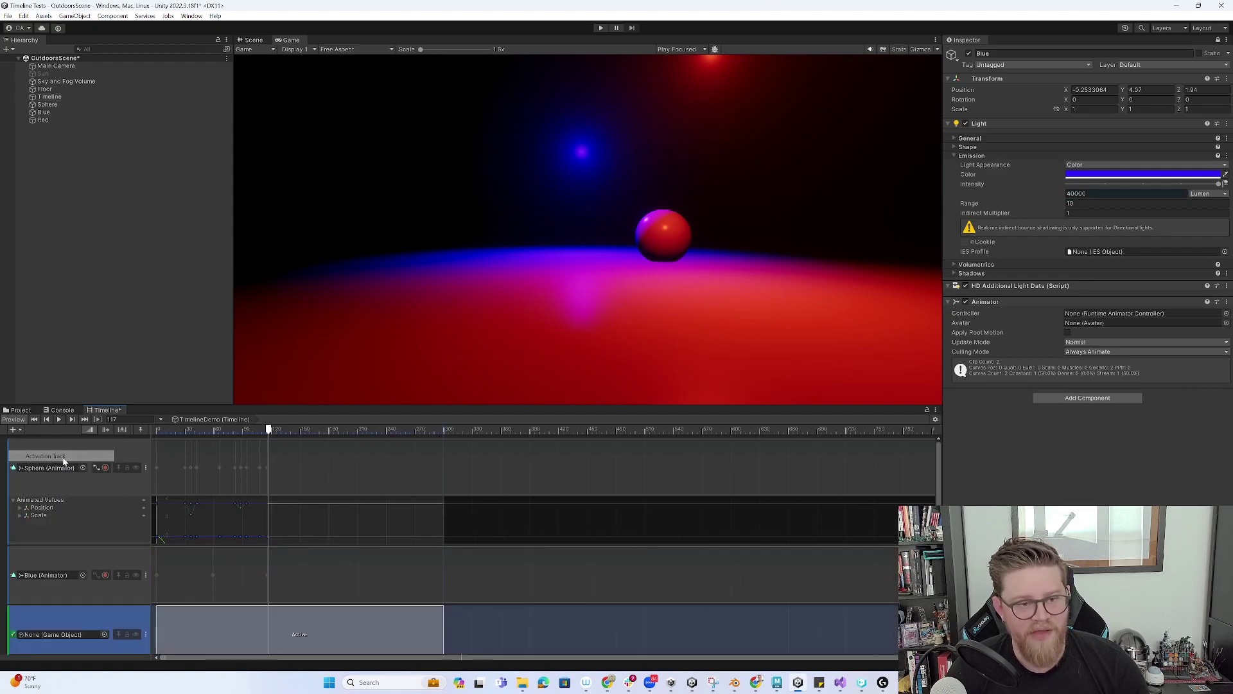
Switch the Red light off in the Inspector, leaving the Blue light on
click(43, 120)
click(968, 53)
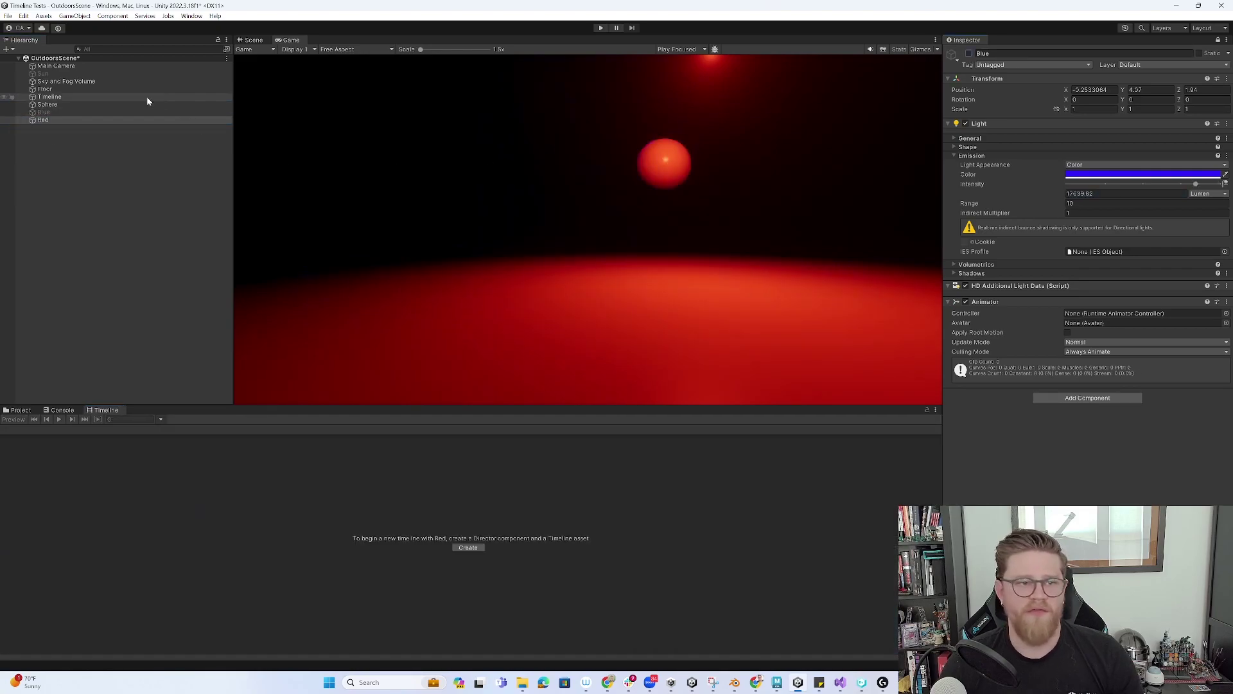
click(969, 55)
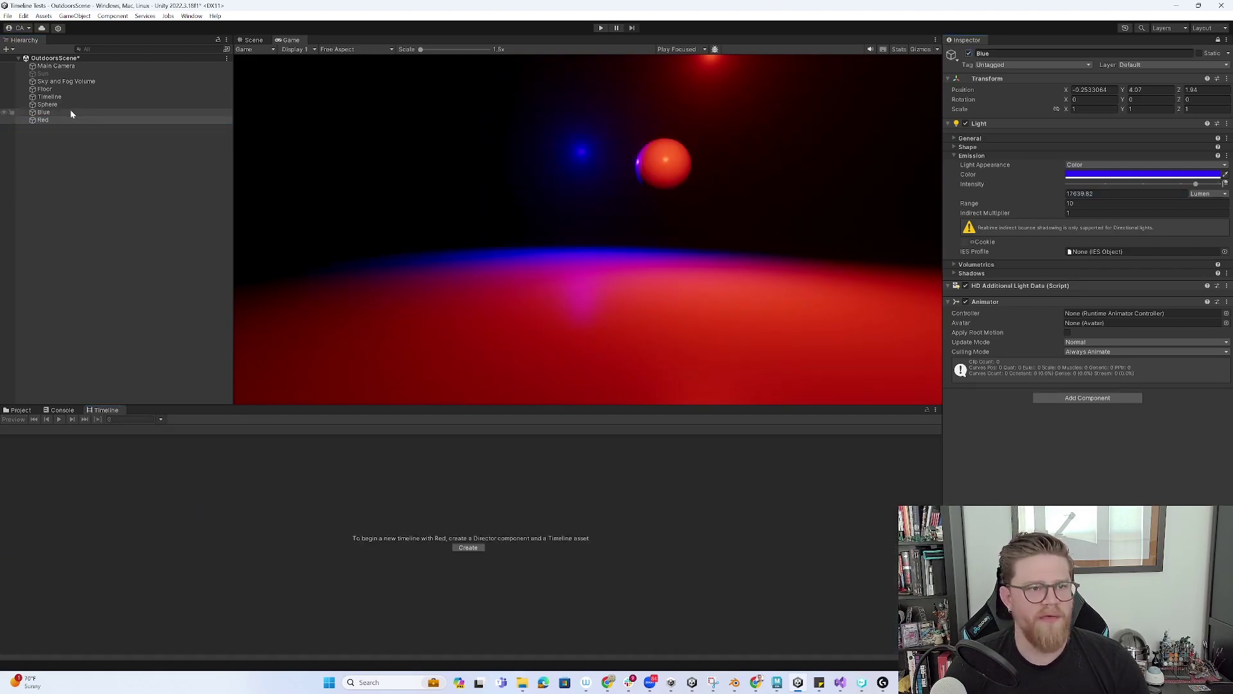
click(1214, 42)
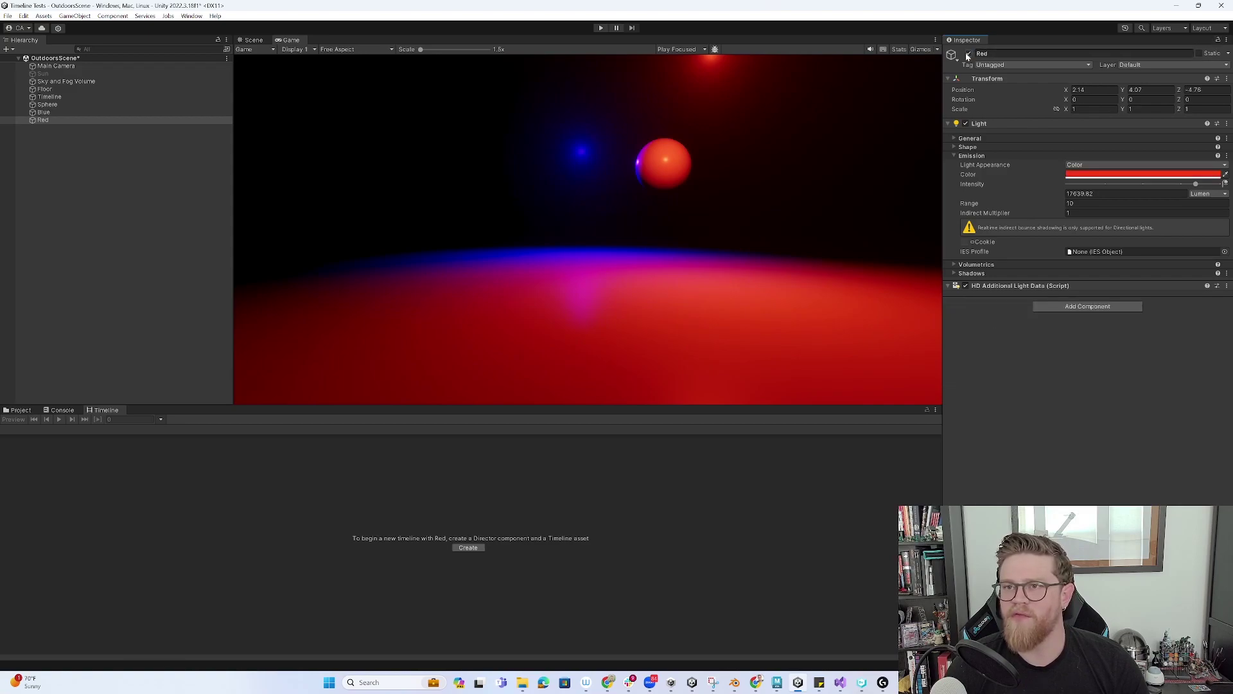
click(968, 54)
Bind Red to the activation track, slide its Active clip to frame 68, and scrub to check
click(49, 97)
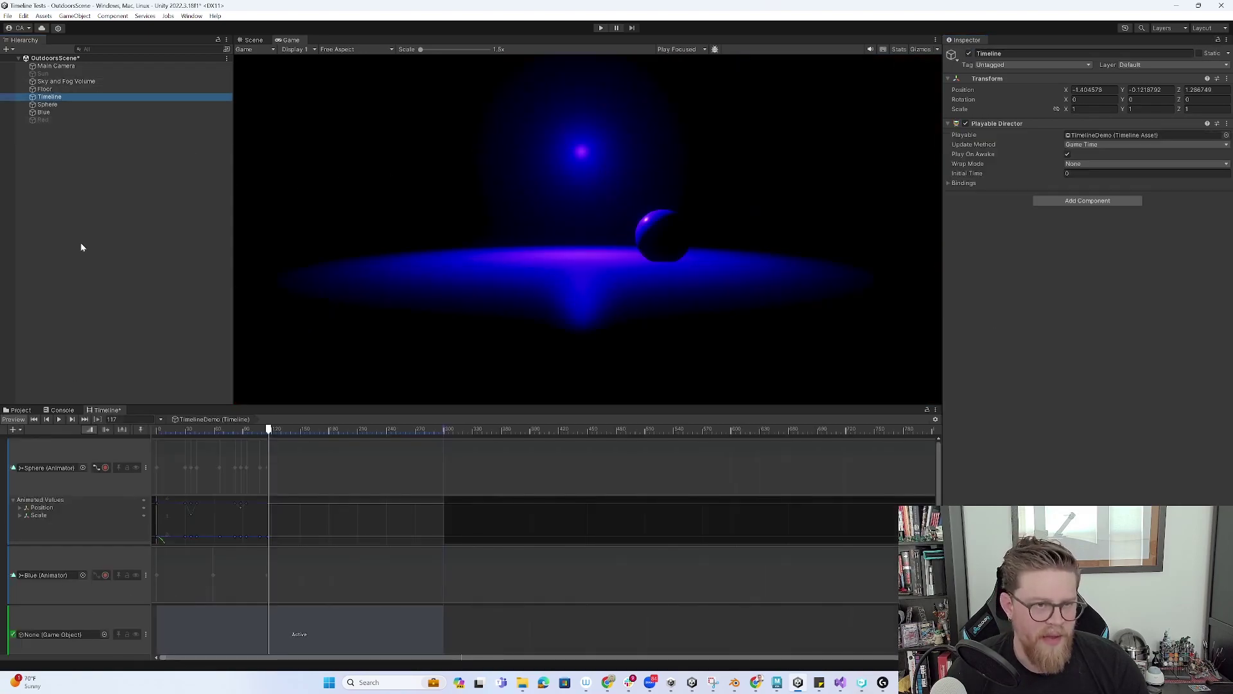
click(60, 636)
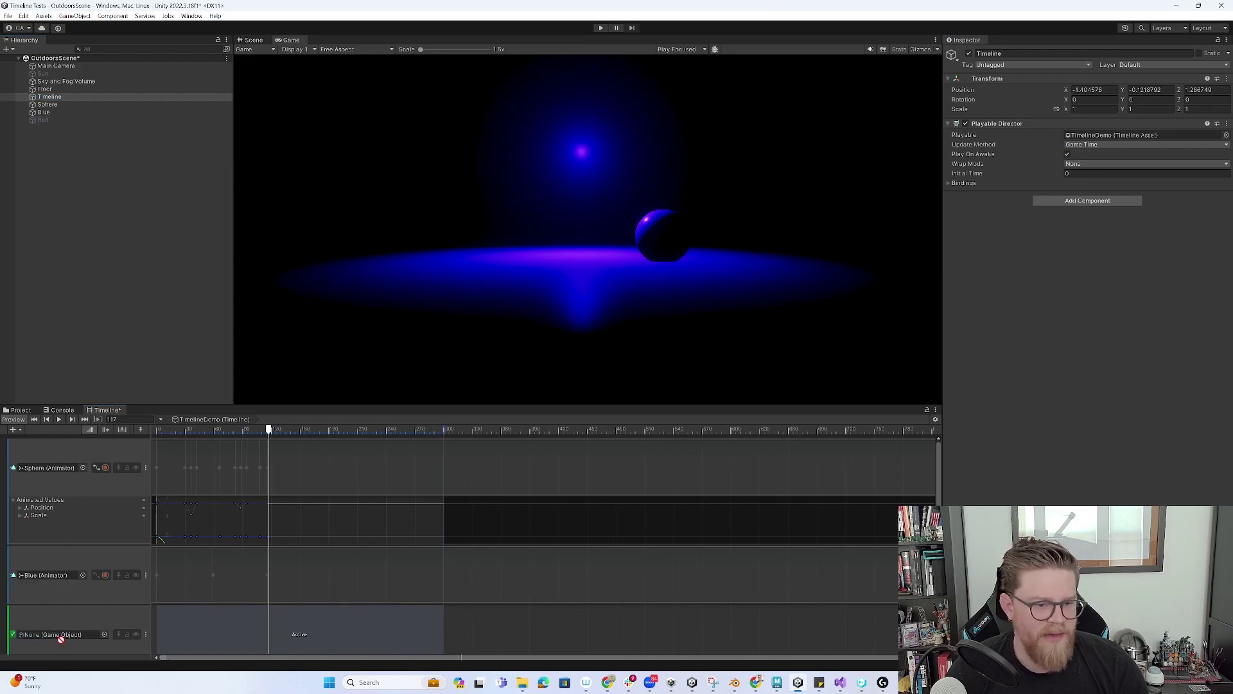
drag(64, 640, 120, 632)
drag(276, 643, 340, 639)
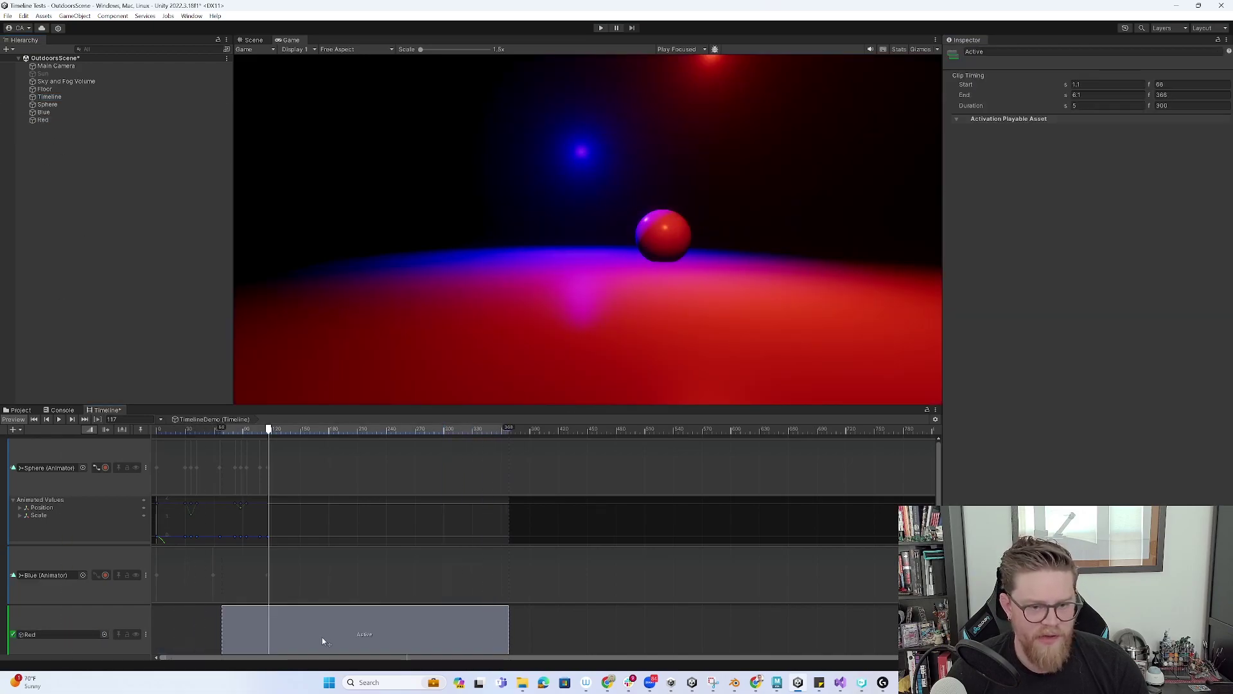
drag(269, 431, 157, 478)
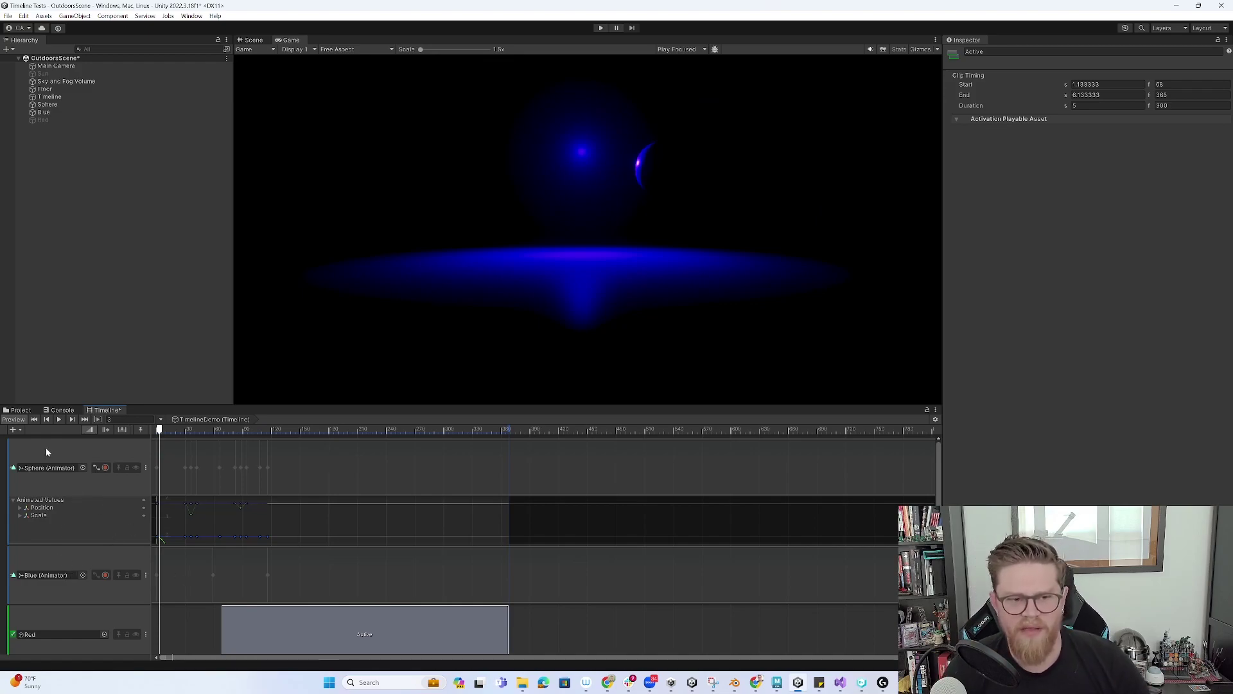
Dismiss the track types list and scrub the timeline back to the start
click(17, 429)
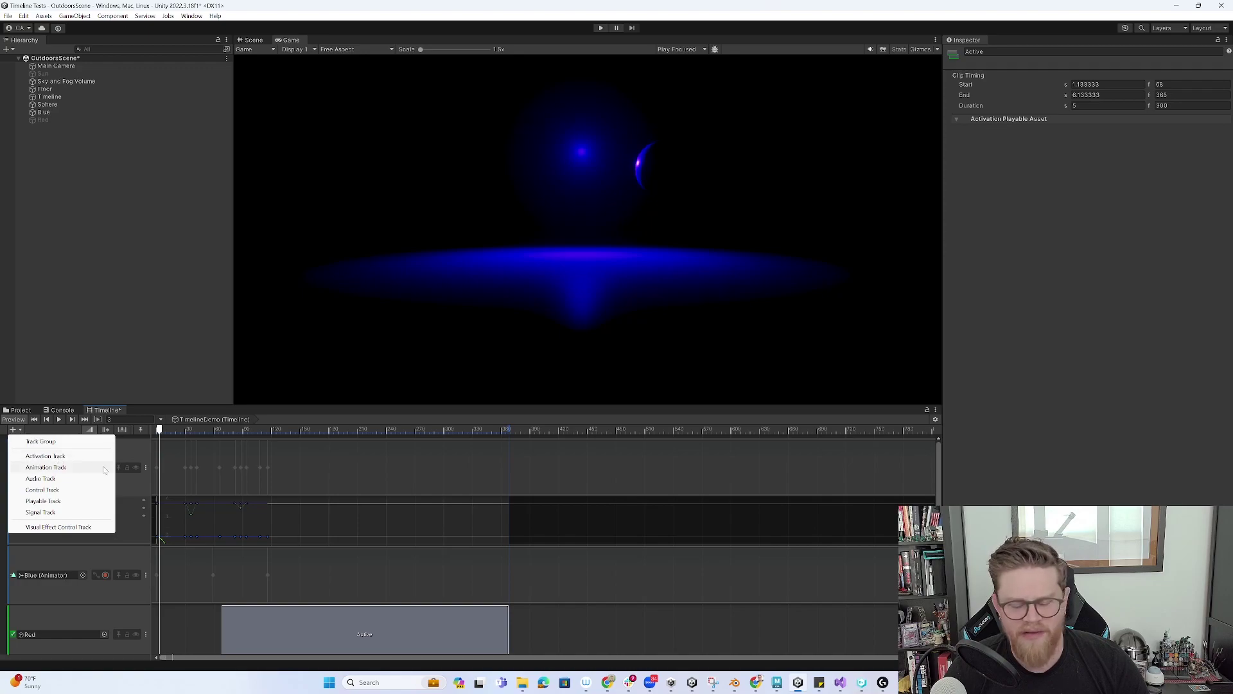
click(197, 442)
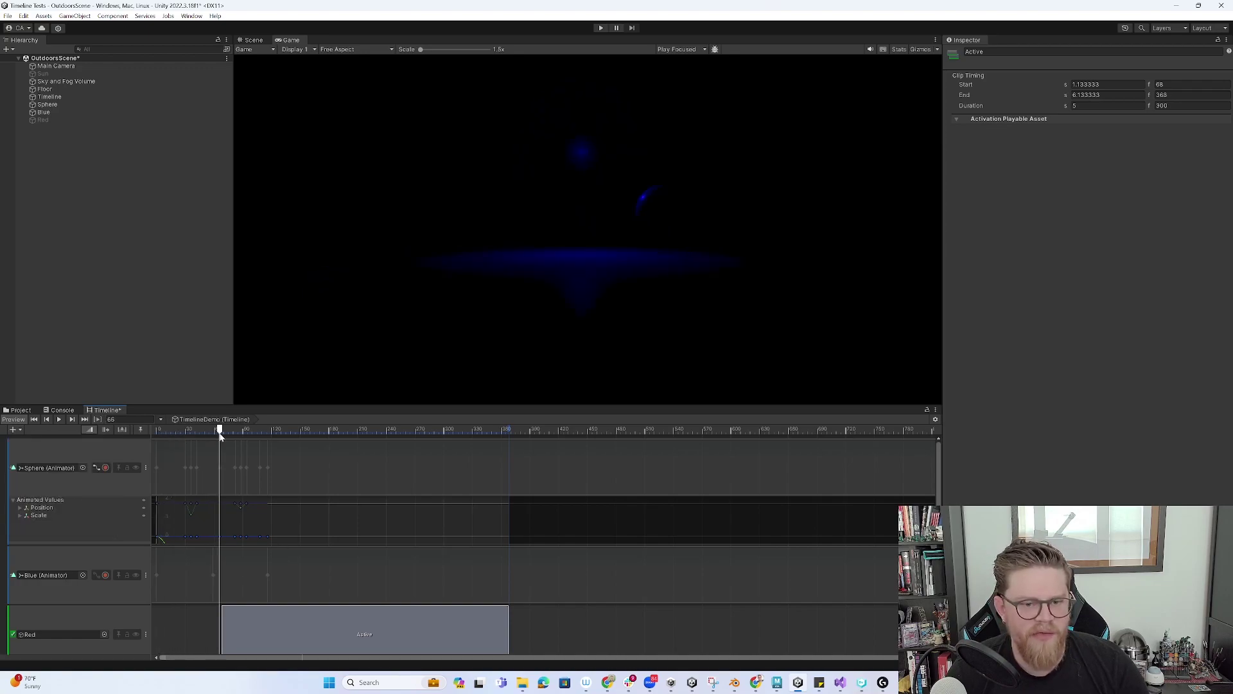
drag(170, 428, 156, 429)
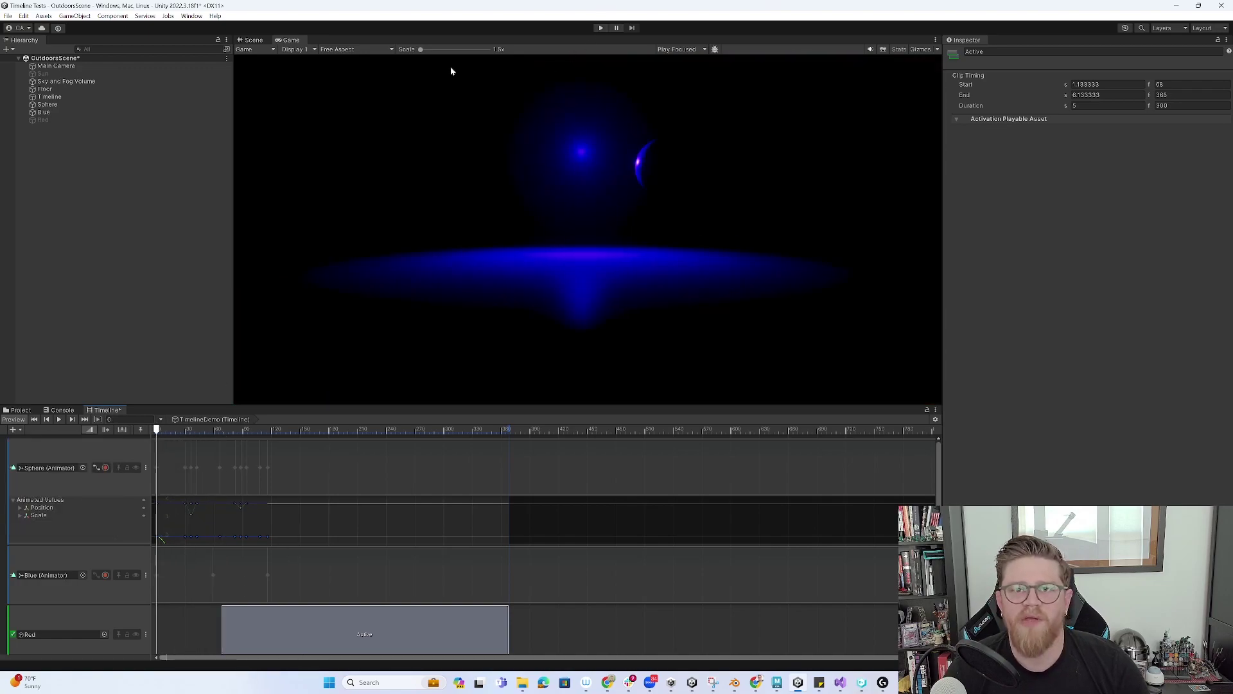
Select the Main Camera in the Scene view and switch to the rotate tool
click(83, 67)
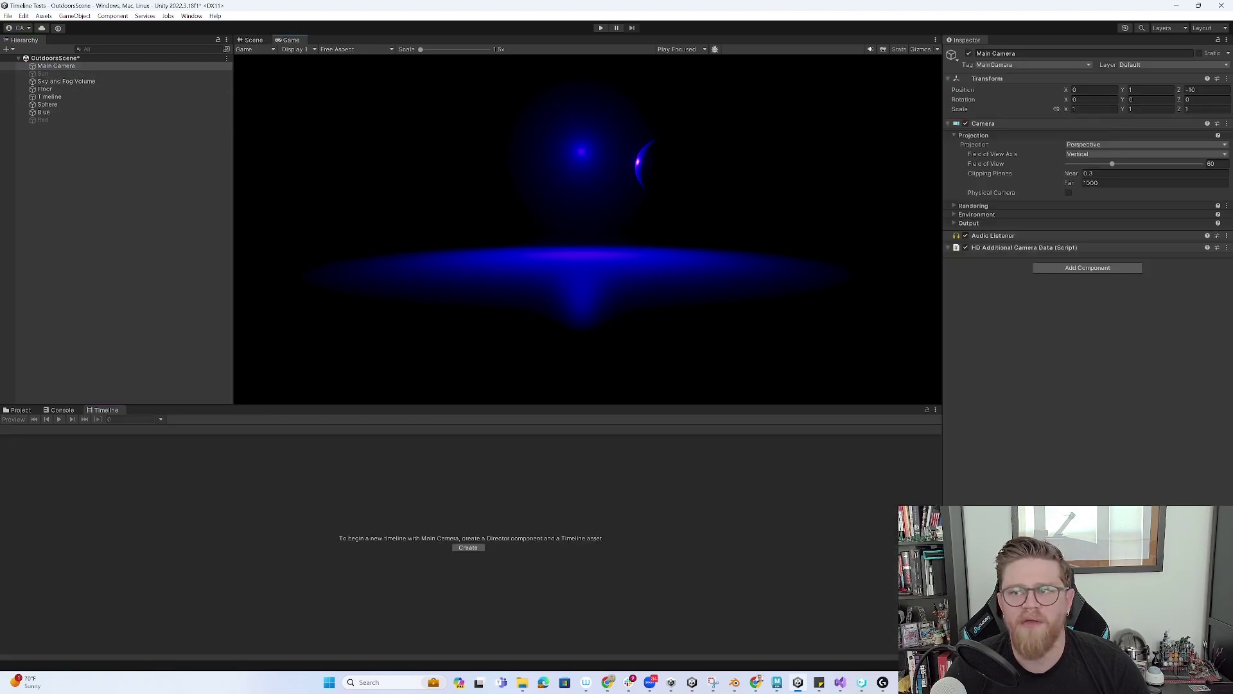
click(254, 40)
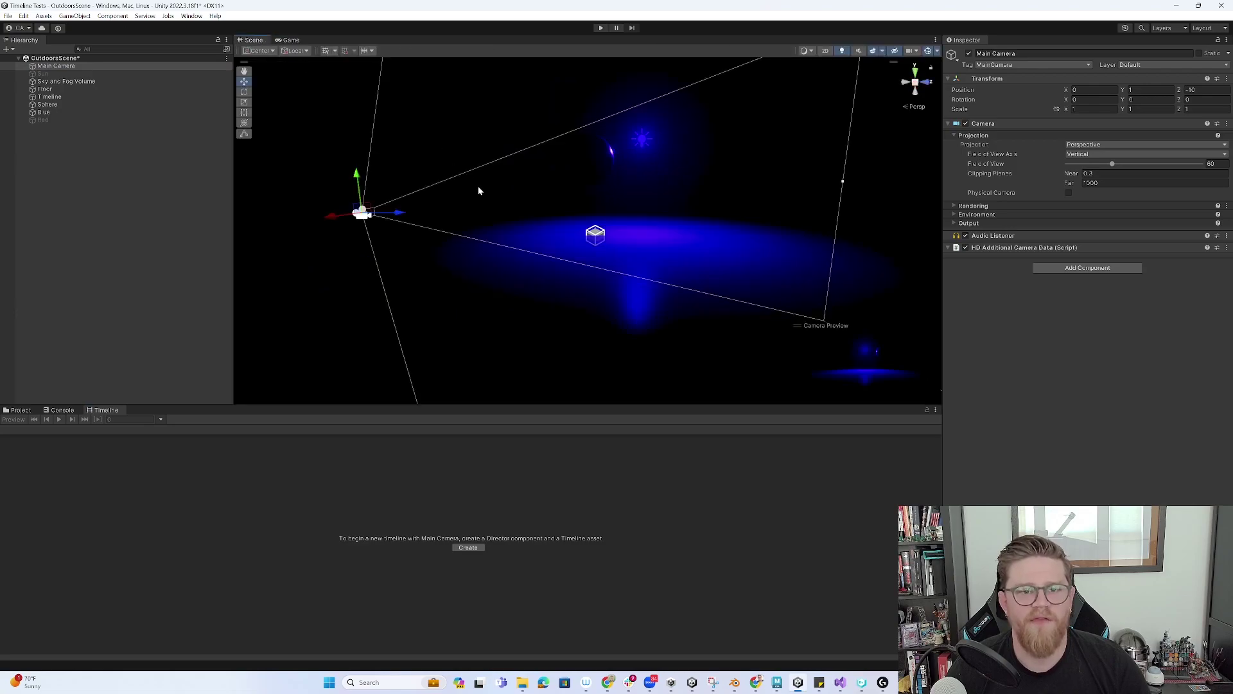
mouse_move(478, 187)
alt+mouse_down()
mouse_move(540, 193)
mouse_move(443, 231)
mouse_move(475, 169)
mouse_move(437, 173)
alt+mouse_up()
key(e)
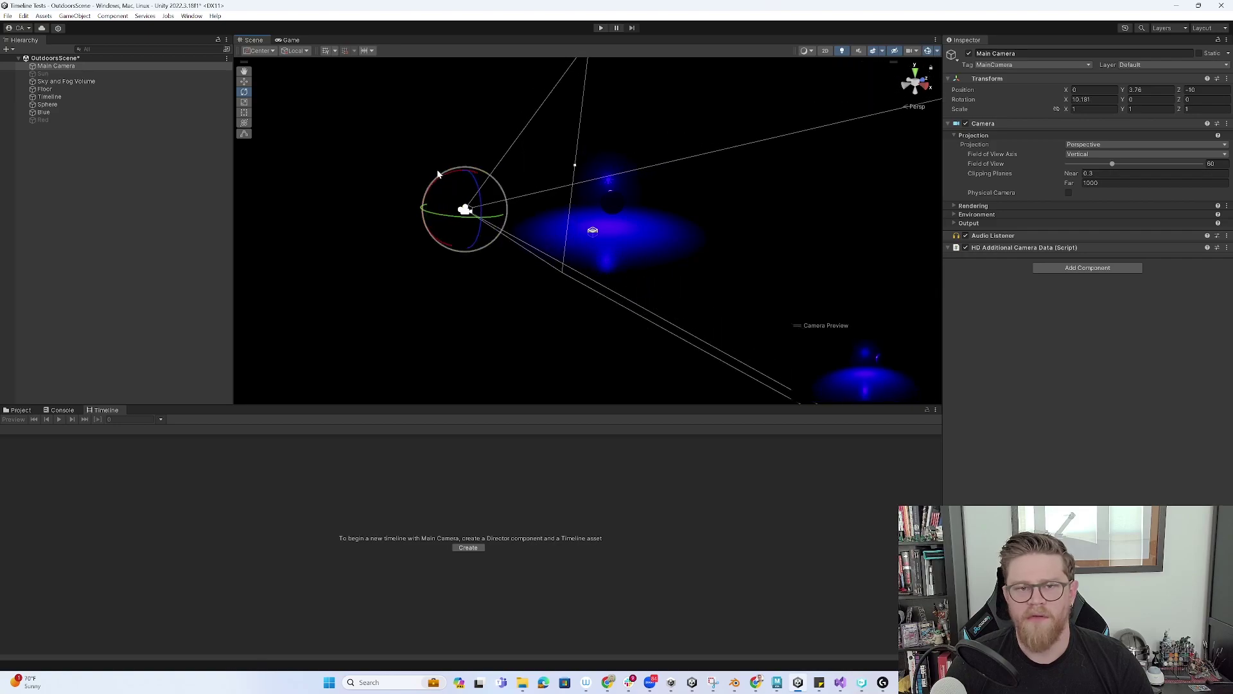
Play the scene, check the Console, then reselect Timeline to show its tracks
click(603, 28)
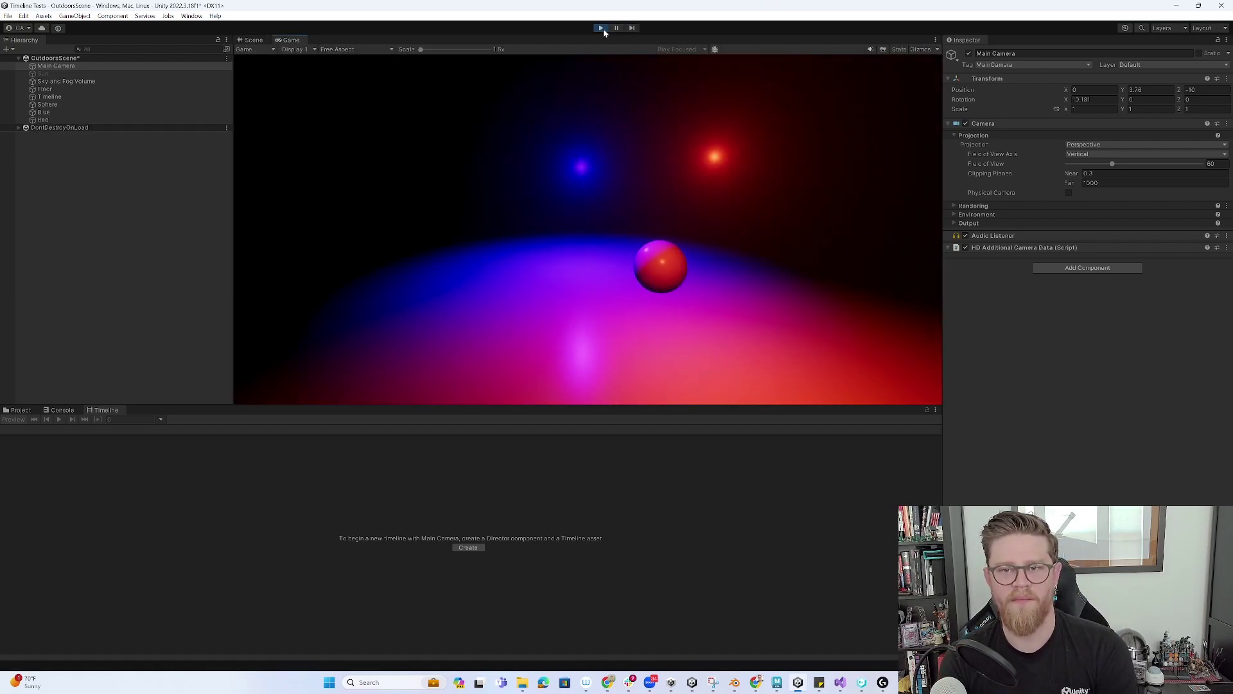
click(59, 411)
click(104, 411)
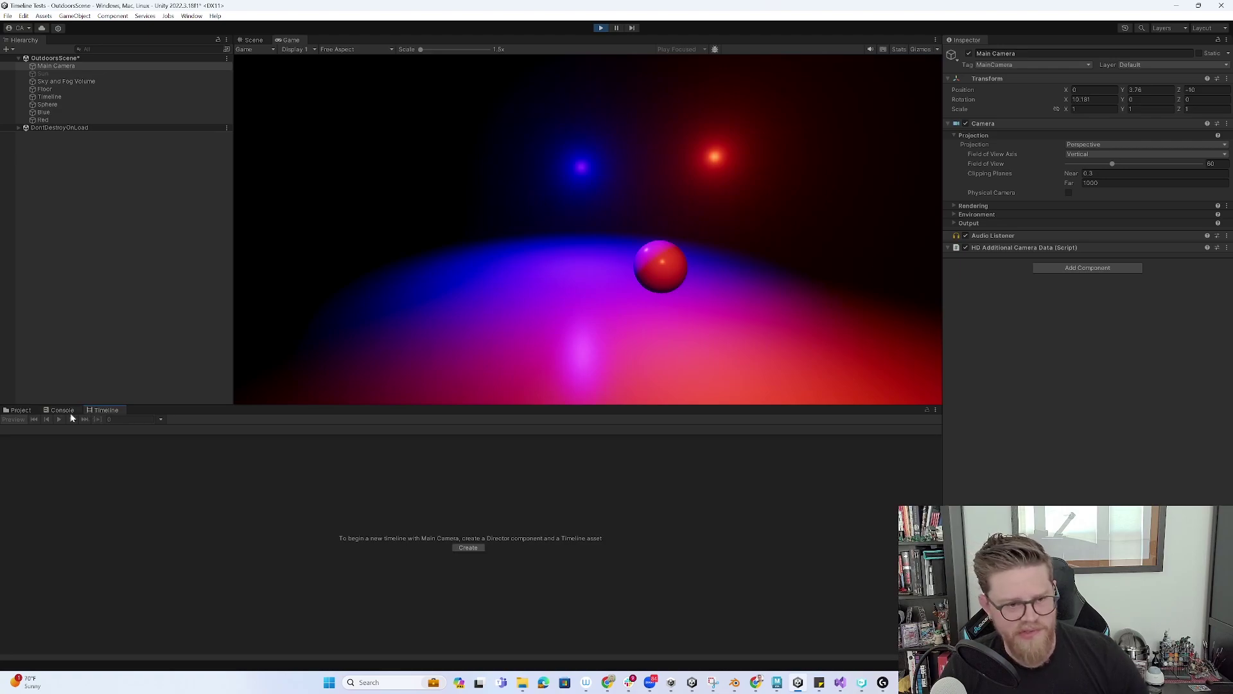
click(74, 97)
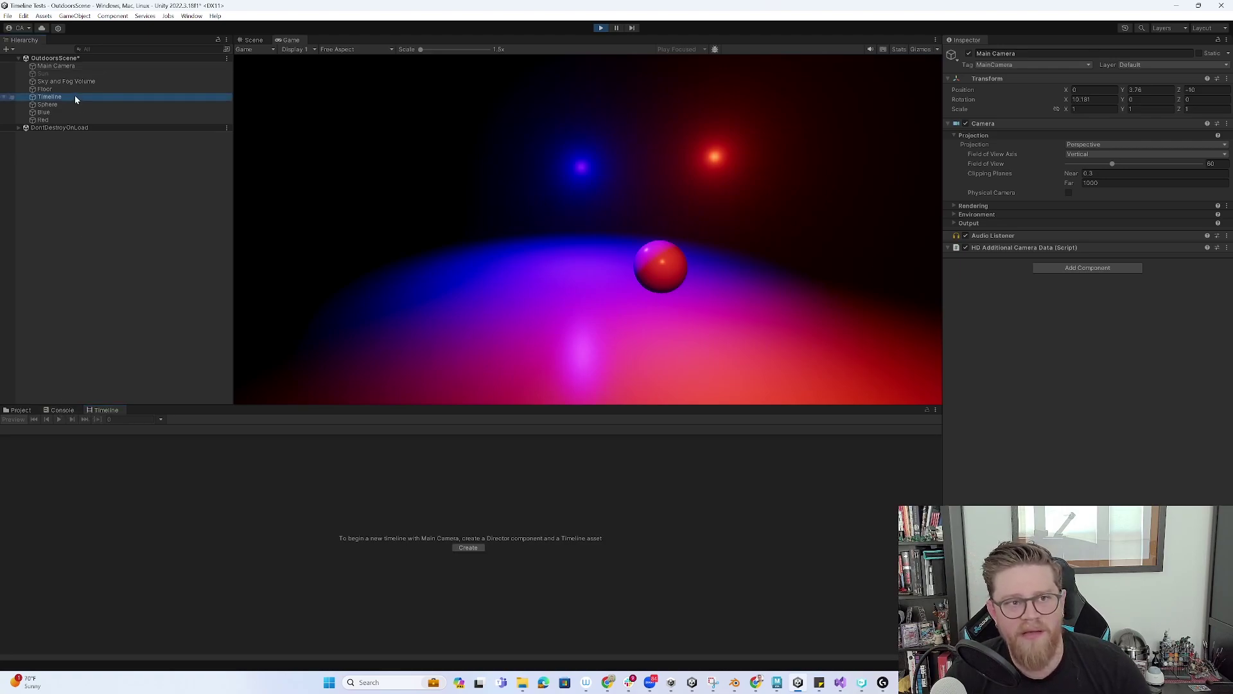